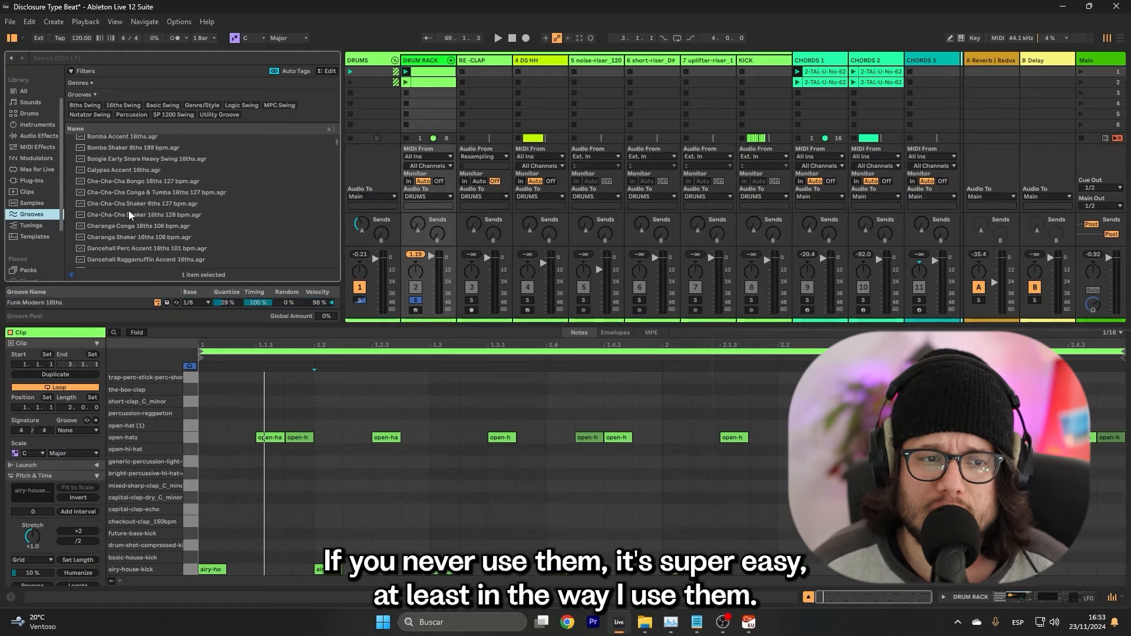
Show the Drum Rack clip's notes and play the pattern without a groove.
scroll(142, 209, down, 3)
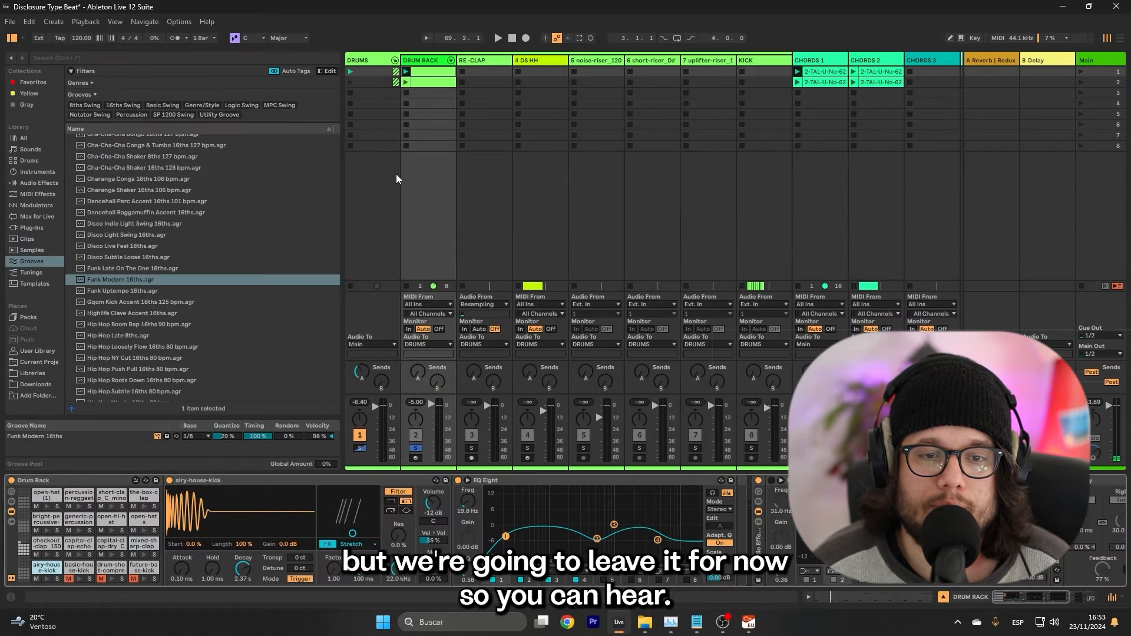
key(shift+Tab)
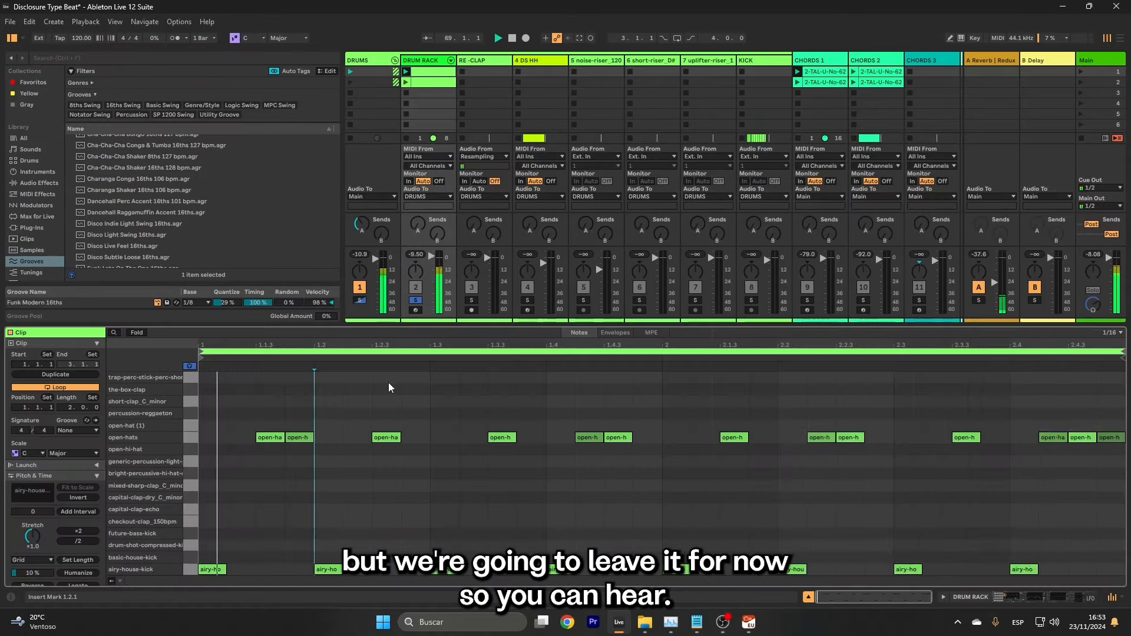
key(space)
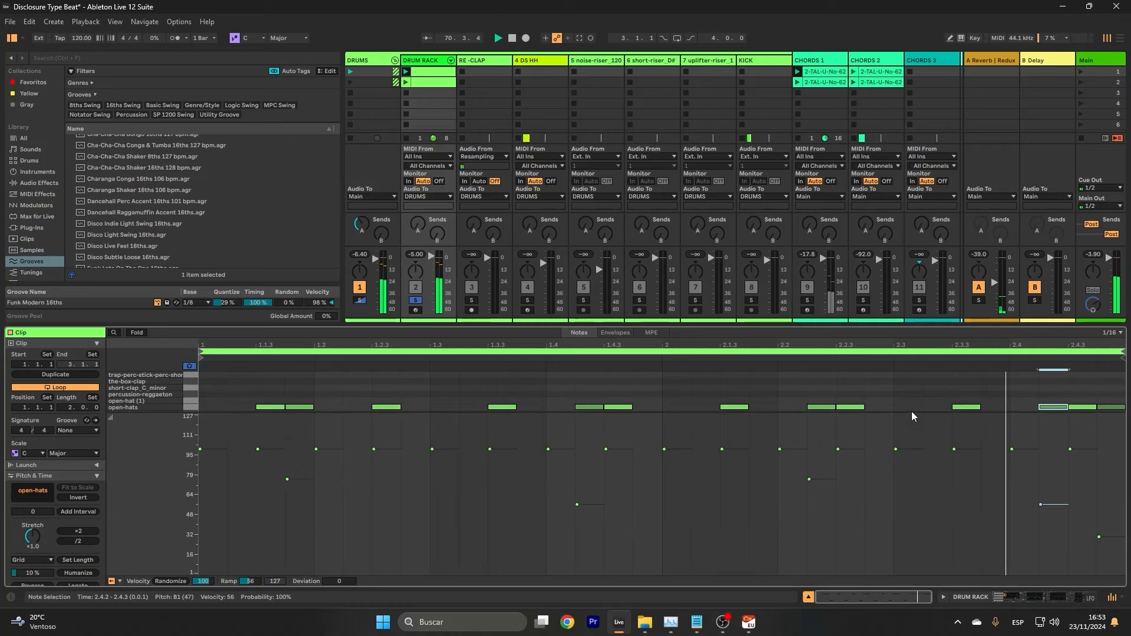
Browse to the Grooves category of the library.
click(30, 149)
click(23, 138)
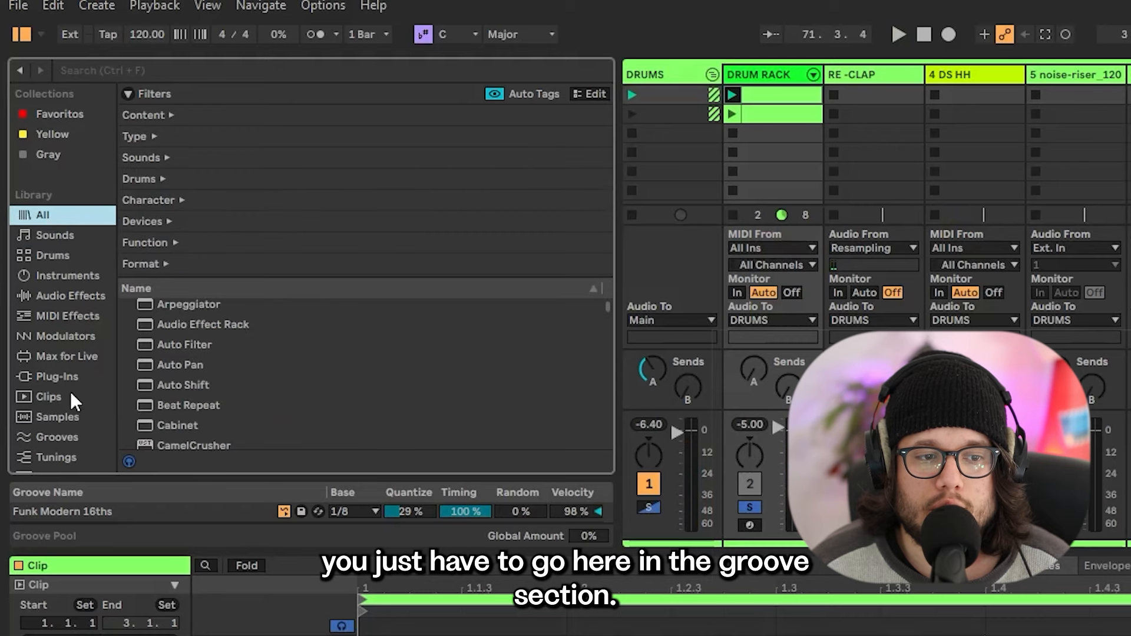
click(71, 437)
scroll(75, 436, down, 3)
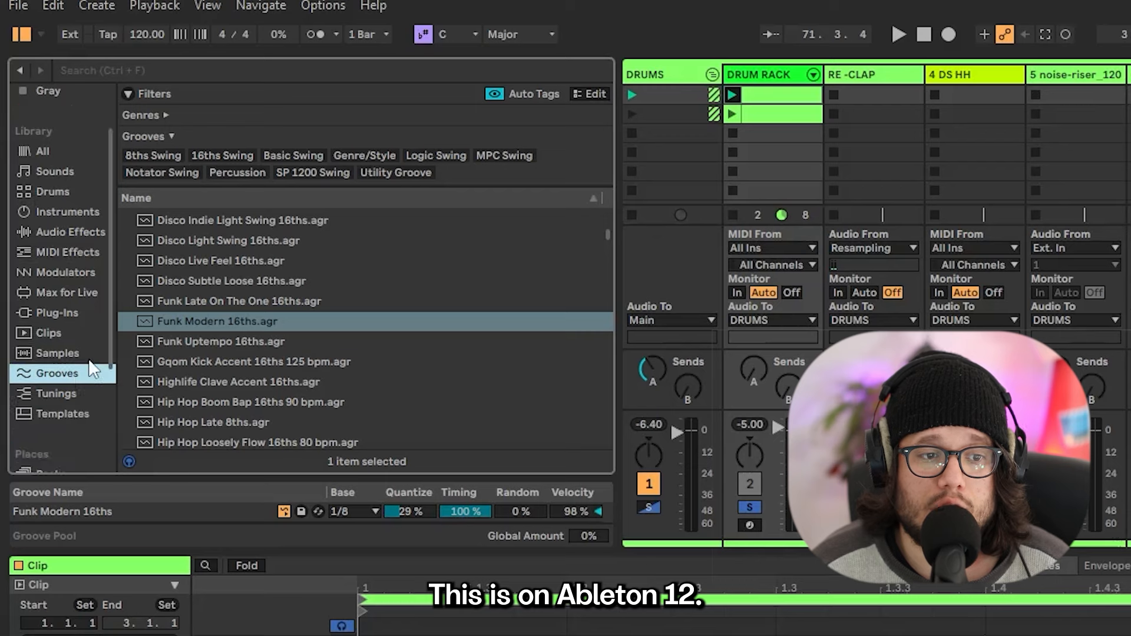
scroll(92, 357, down, 3)
click(62, 366)
Preview grooves in the list and apply Funk Modern 16ths.agr to the first Drum Rack clip.
double_click(143, 310)
scroll(146, 323, down, 2)
scroll(146, 323, up, 2)
double_click(148, 349)
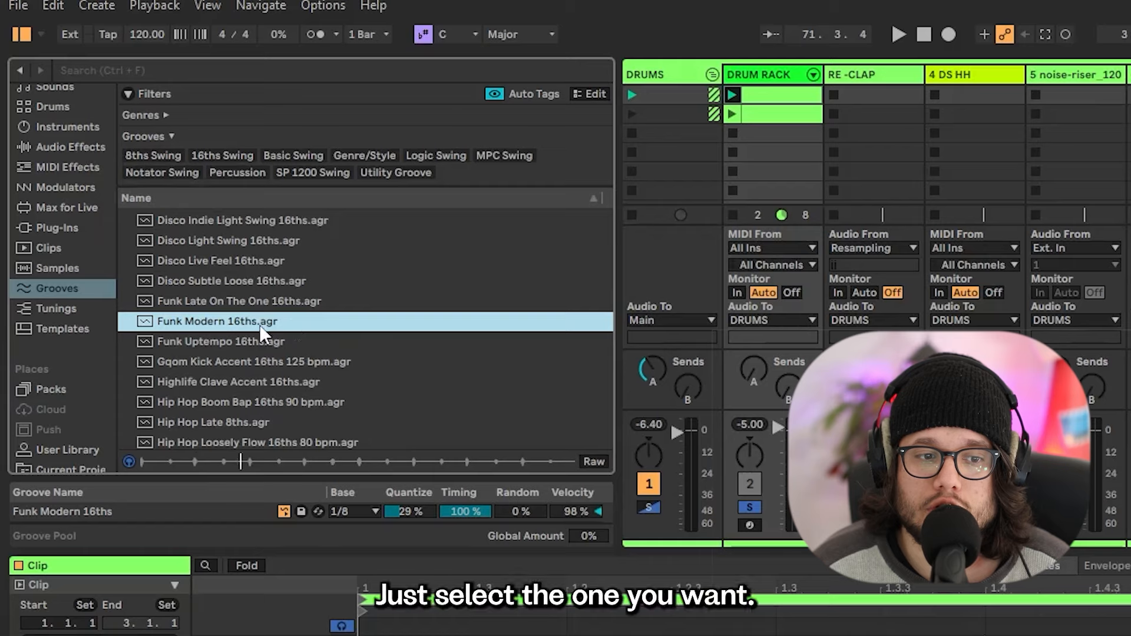
drag(221, 325, 769, 97)
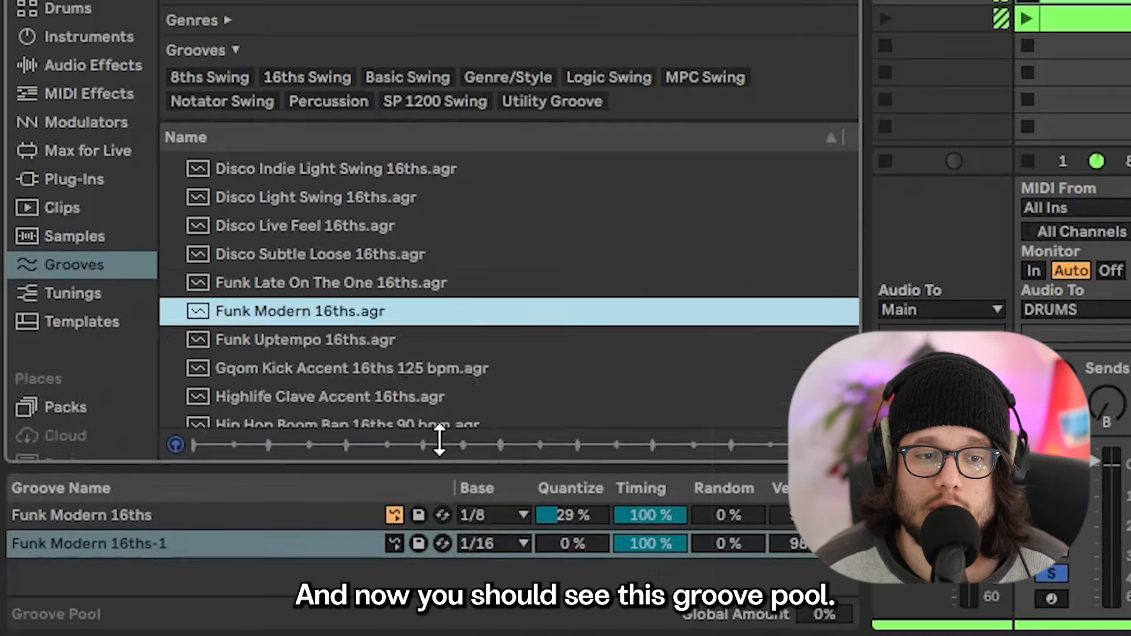
Enlarge the Groove Pool and raise the Quantize of Funk Modern 16ths-1 to 100 % with the clip playing.
drag(442, 436, 629, 142)
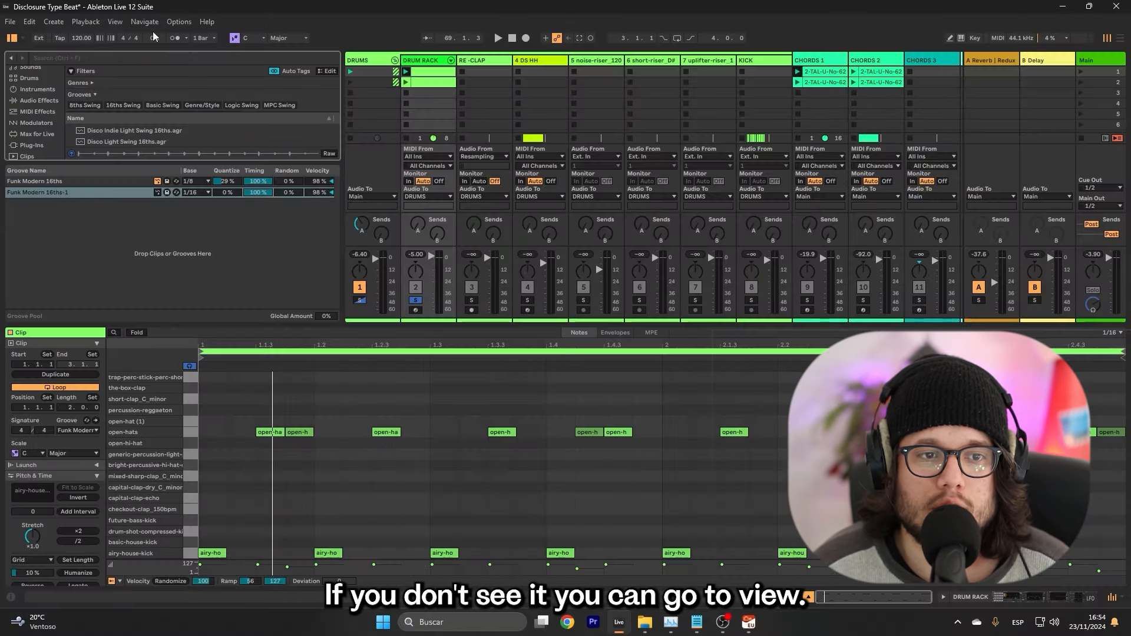
click(115, 22)
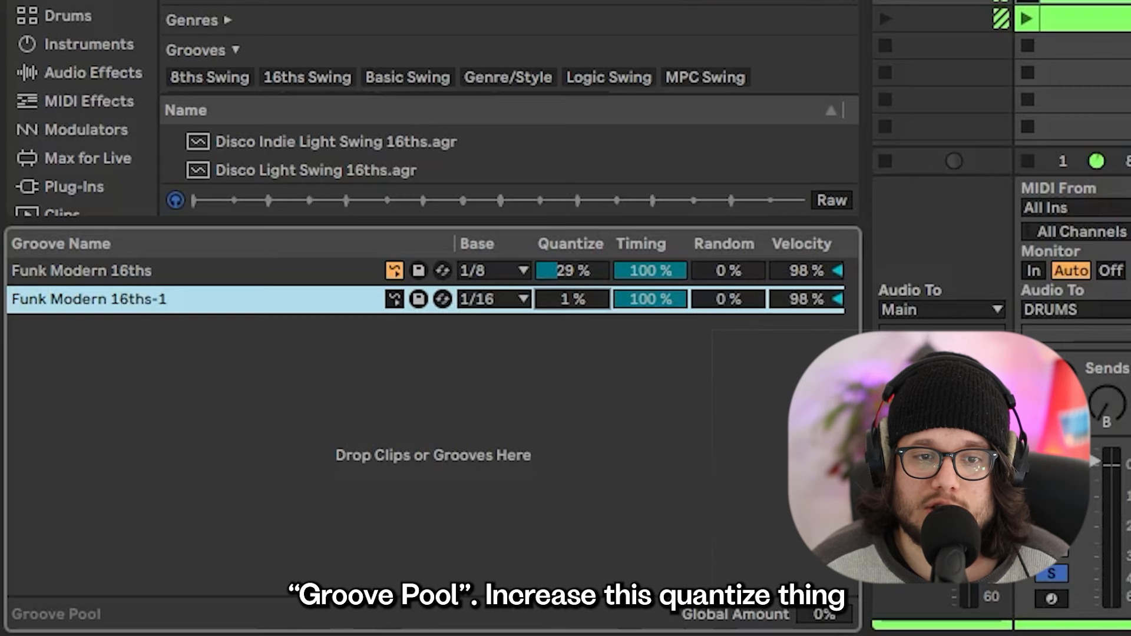
key(space)
drag(573, 300, 572, 268)
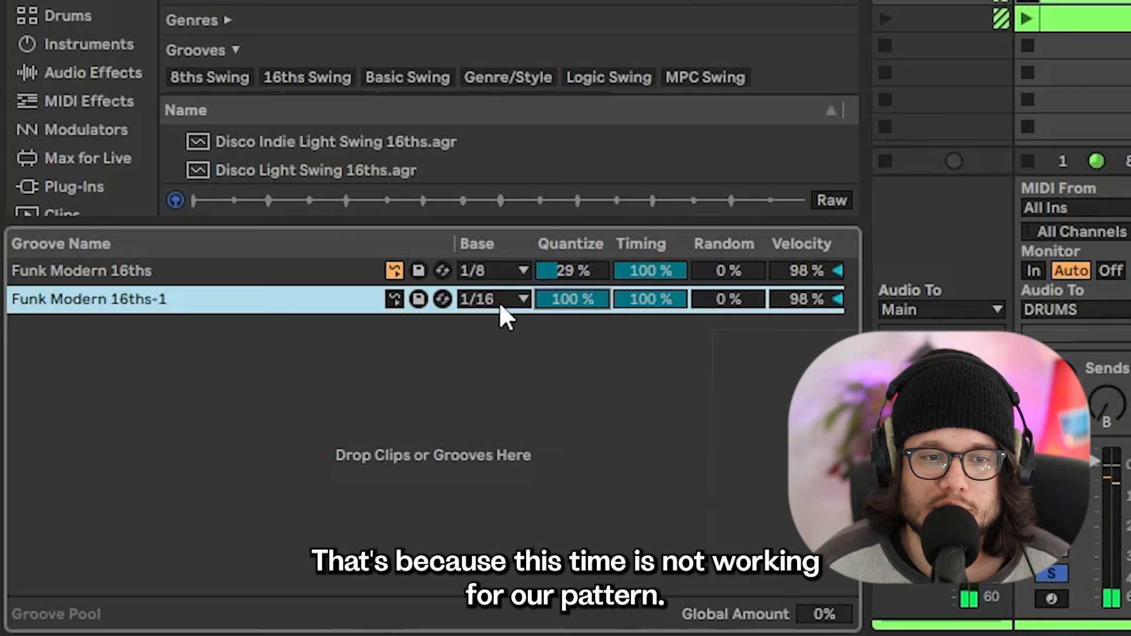
Set the Base of the Funk Modern 16ths-1 groove to 1/8.
click(495, 298)
click(490, 292)
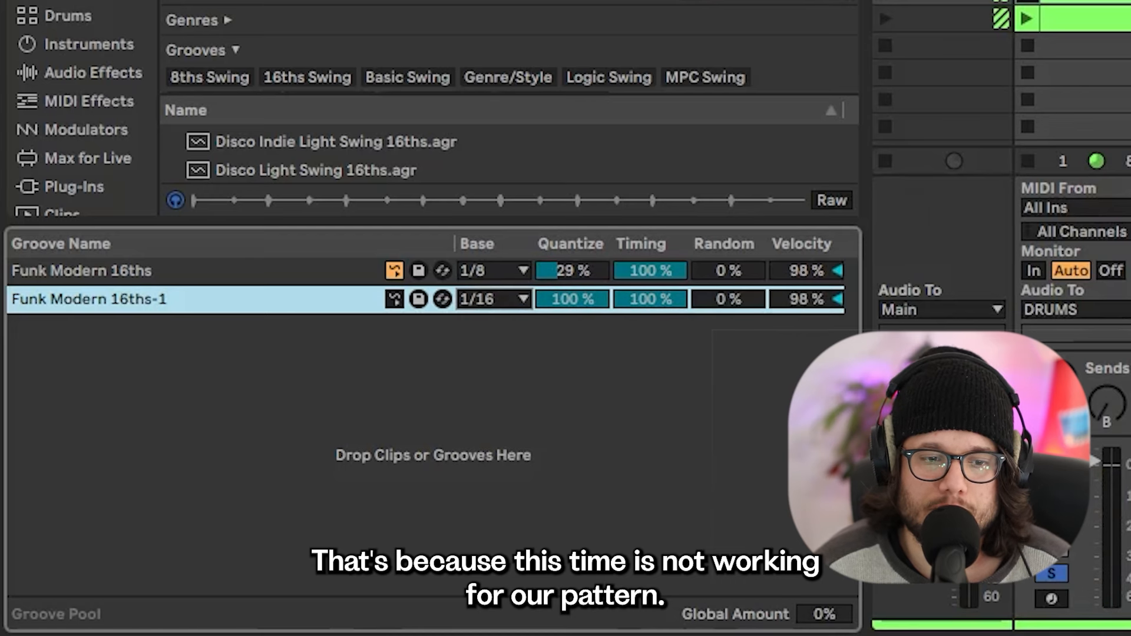
click(495, 299)
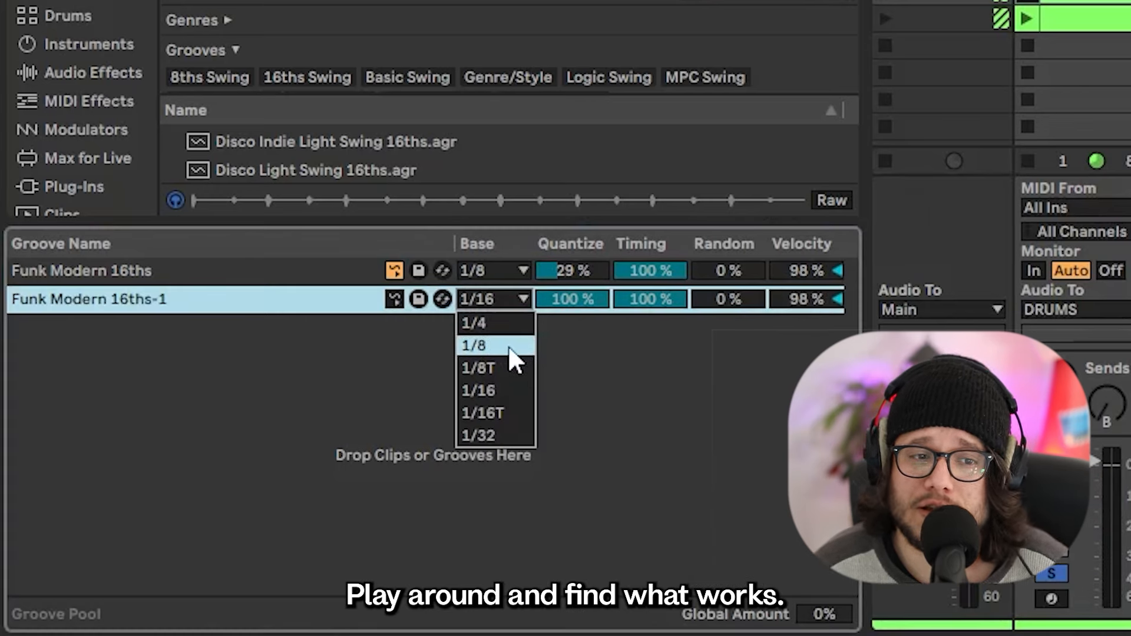
click(508, 345)
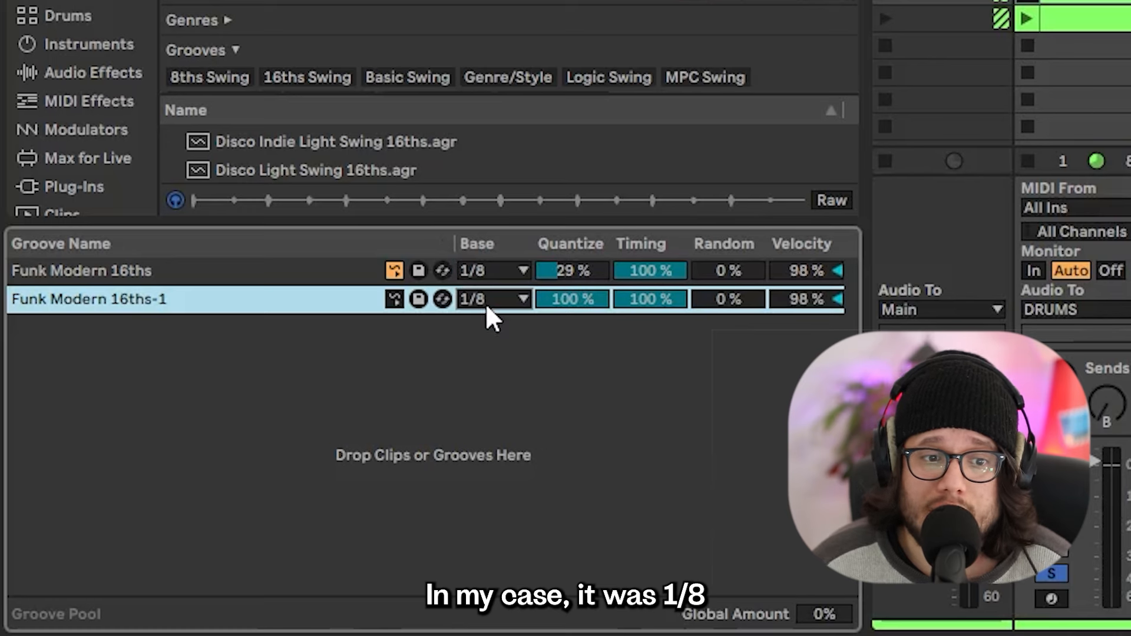
Try different Quantize amounts on the Funk Modern 16ths-1 groove and settle on 29 %.
drag(571, 299, 570, 366)
drag(804, 434, 804, 420)
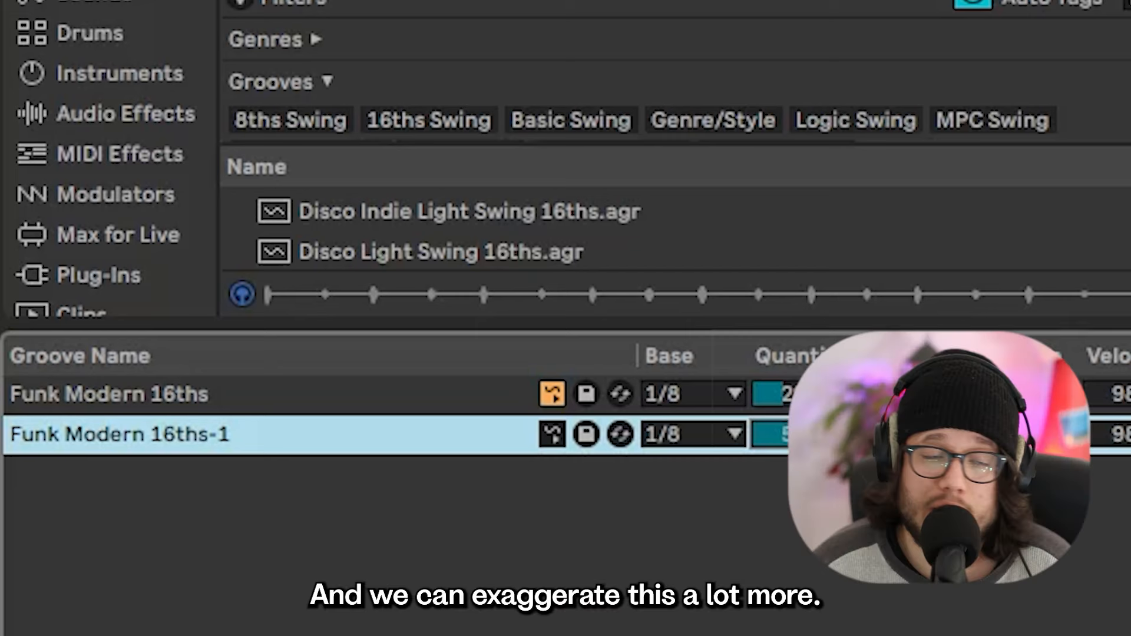
drag(804, 434, 804, 424)
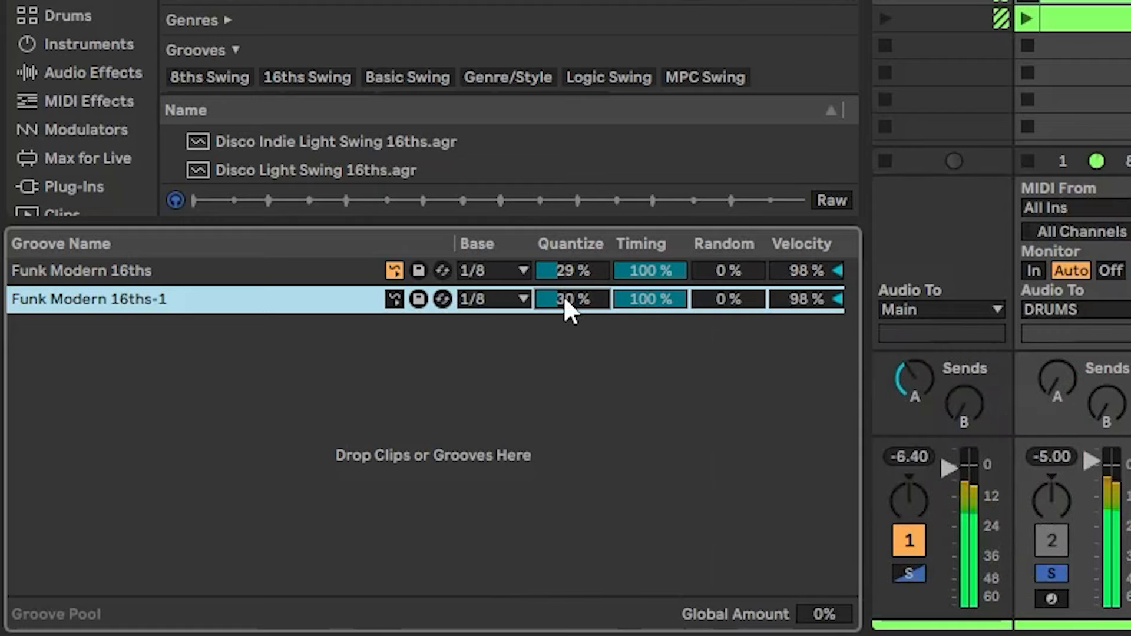
drag(563, 295, 563, 297)
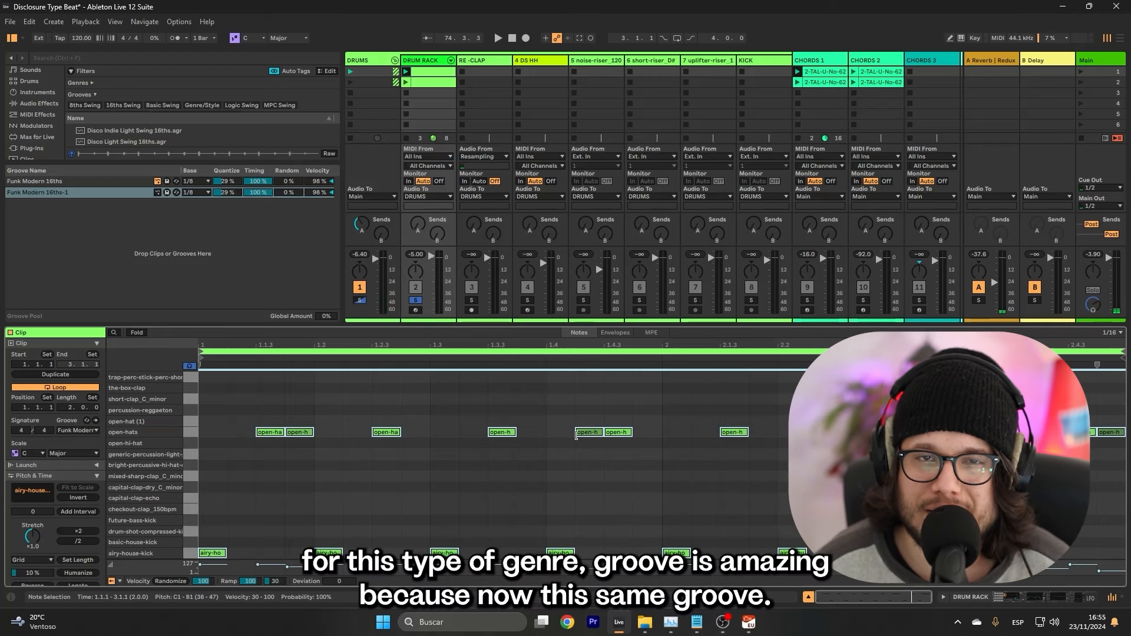
Assign the Funk Modern 16ths groove to the first CHORDS 1 clip from its clip settings.
drag(58, 192, 180, 117)
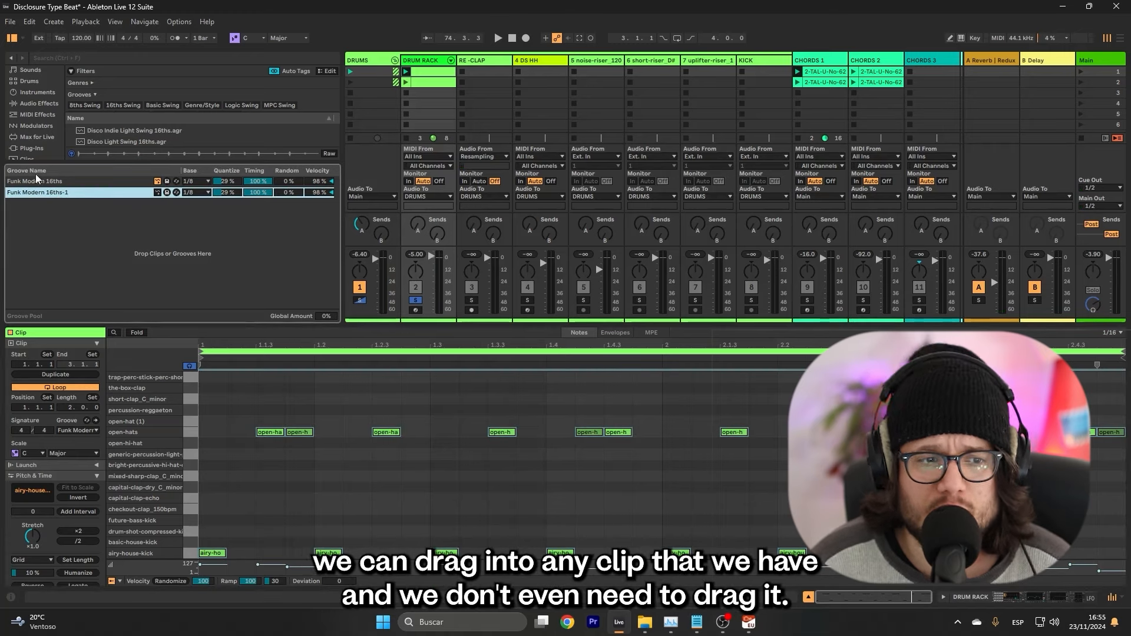
click(824, 71)
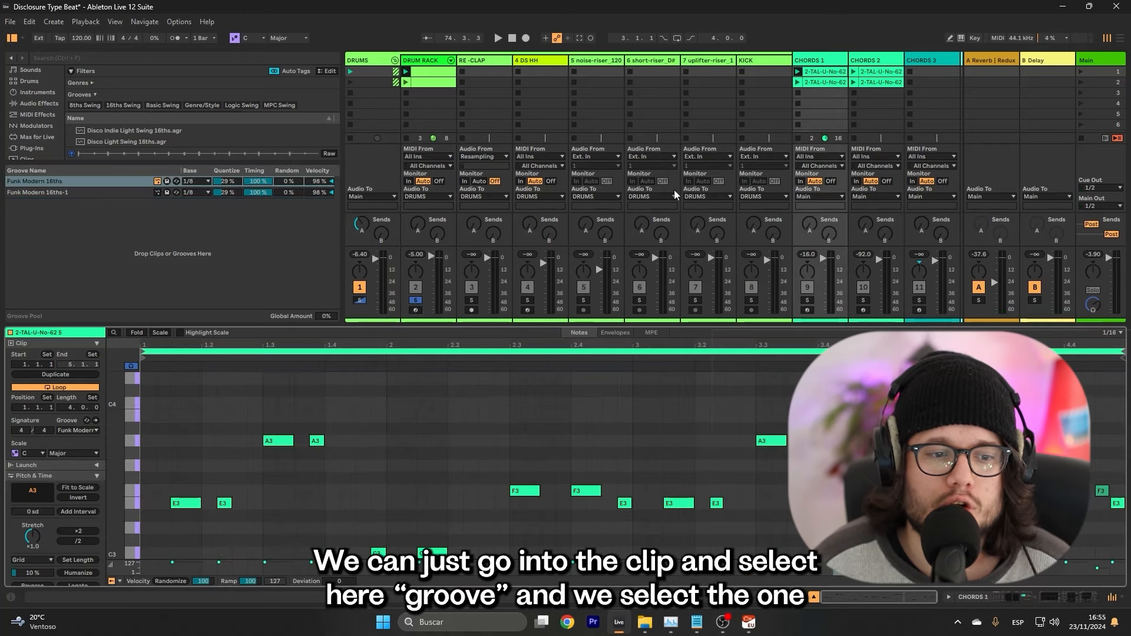
click(83, 431)
click(73, 448)
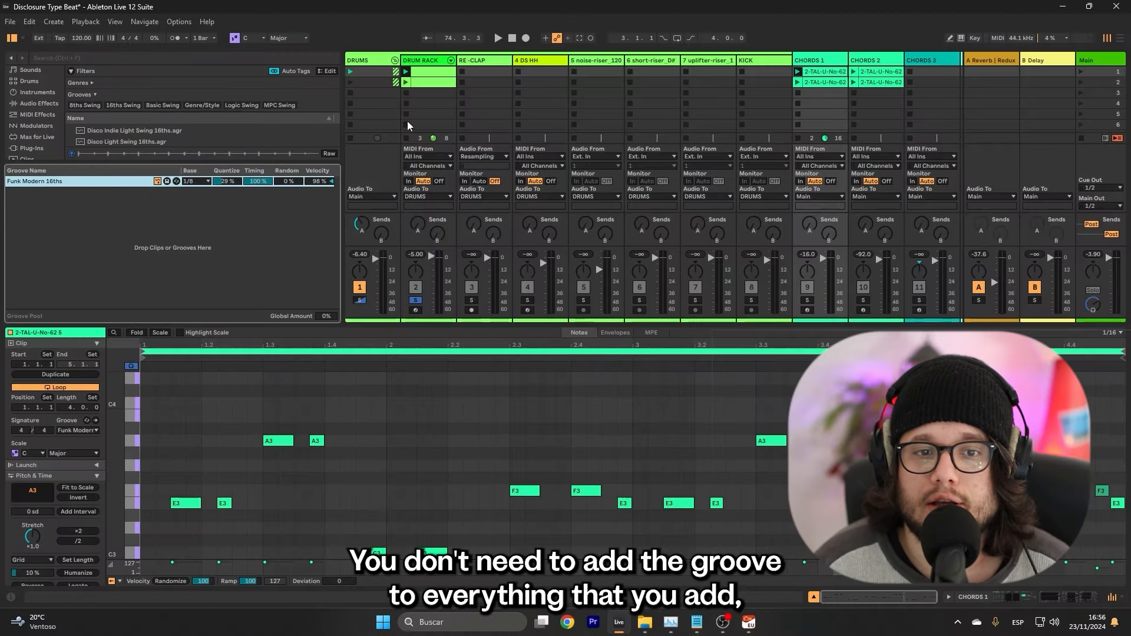
Open the first Drum Rack clip and audition its airy-house-kick and checkout-clap_150bpm notes.
click(438, 76)
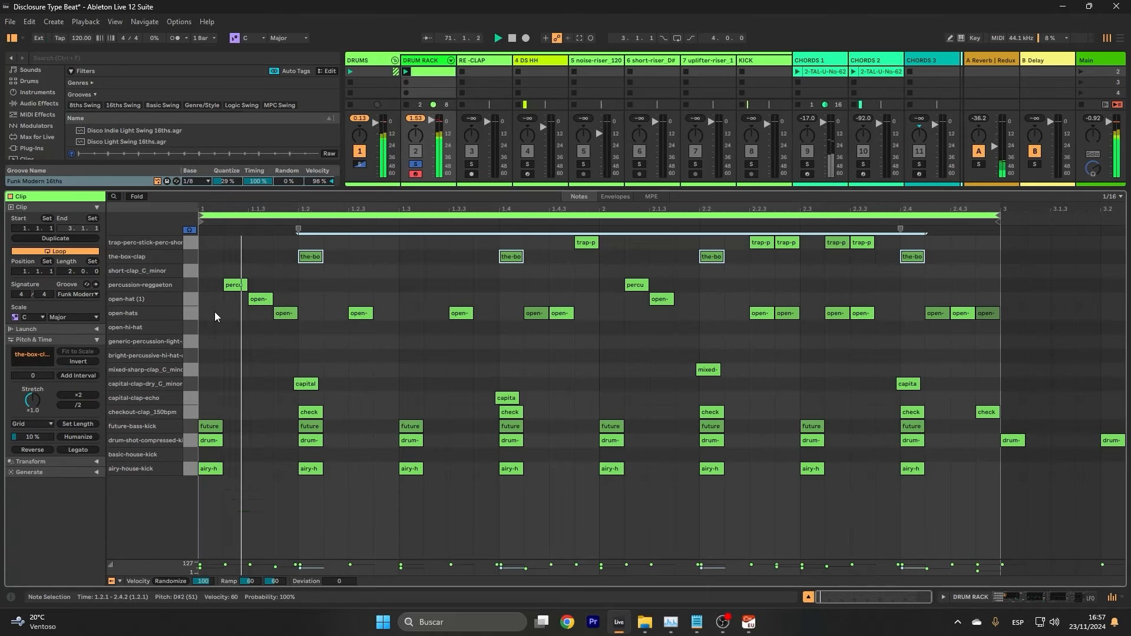
click(191, 470)
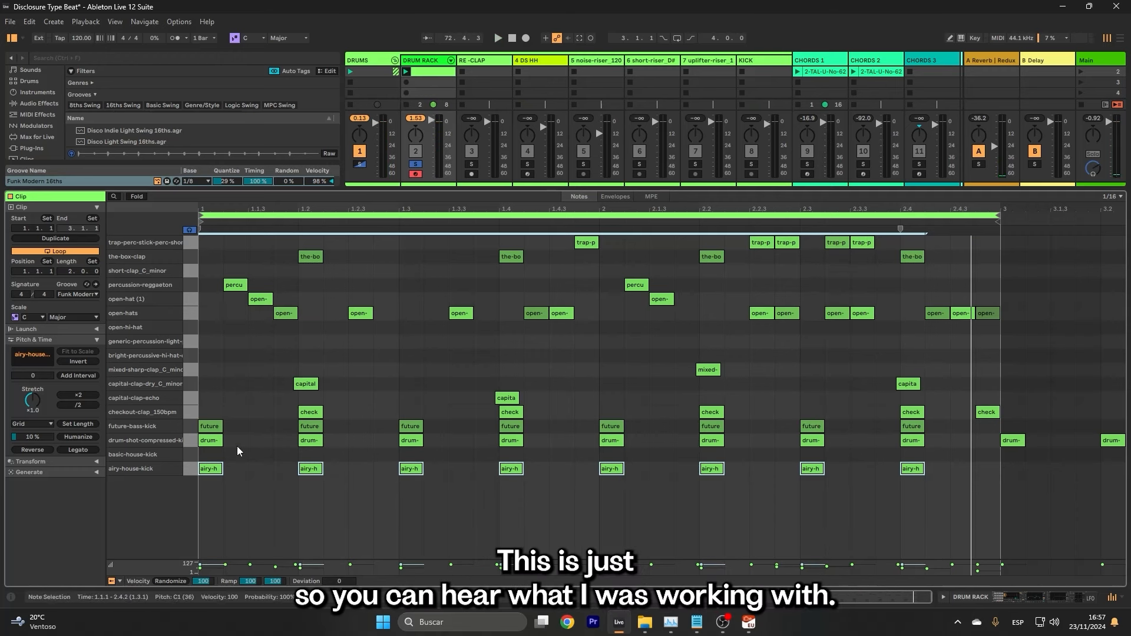
click(313, 420)
click(312, 413)
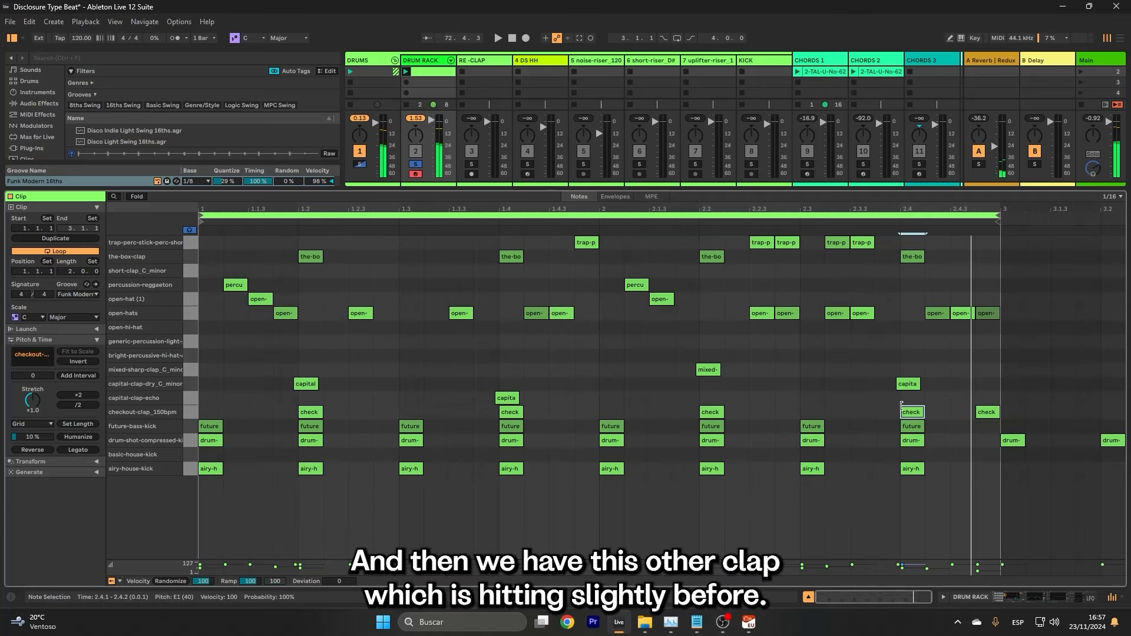
Examine the timing of the capital-clap-dry, capital-clap-echo and mixed-sharp-clap notes against the main claps.
click(190, 387)
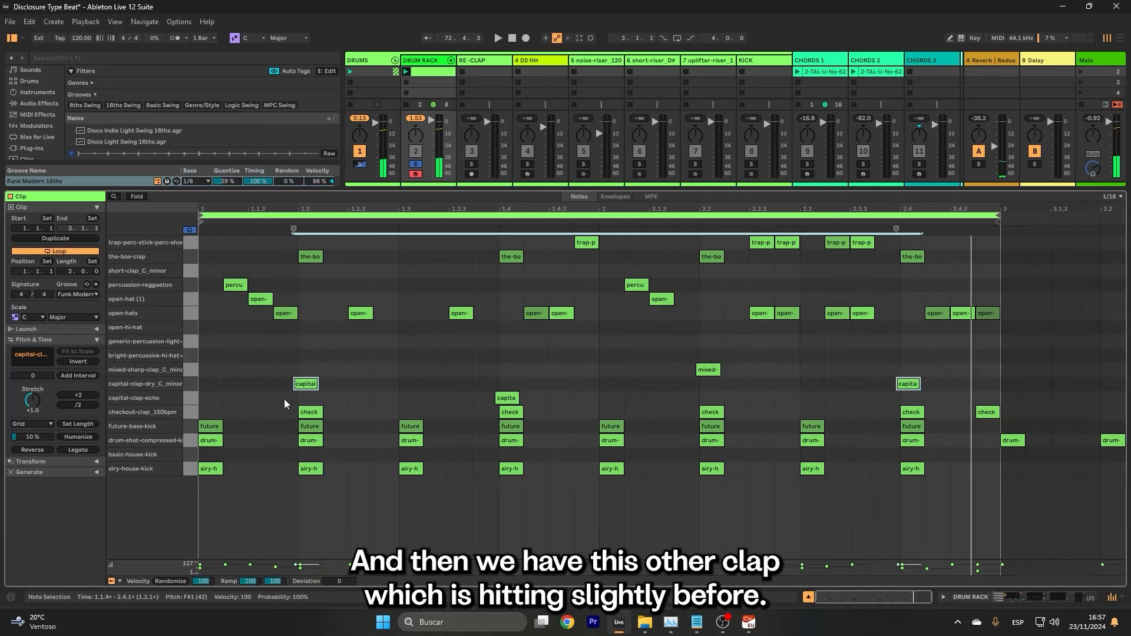
scroll(287, 401, up, 8)
scroll(405, 389, down, 8)
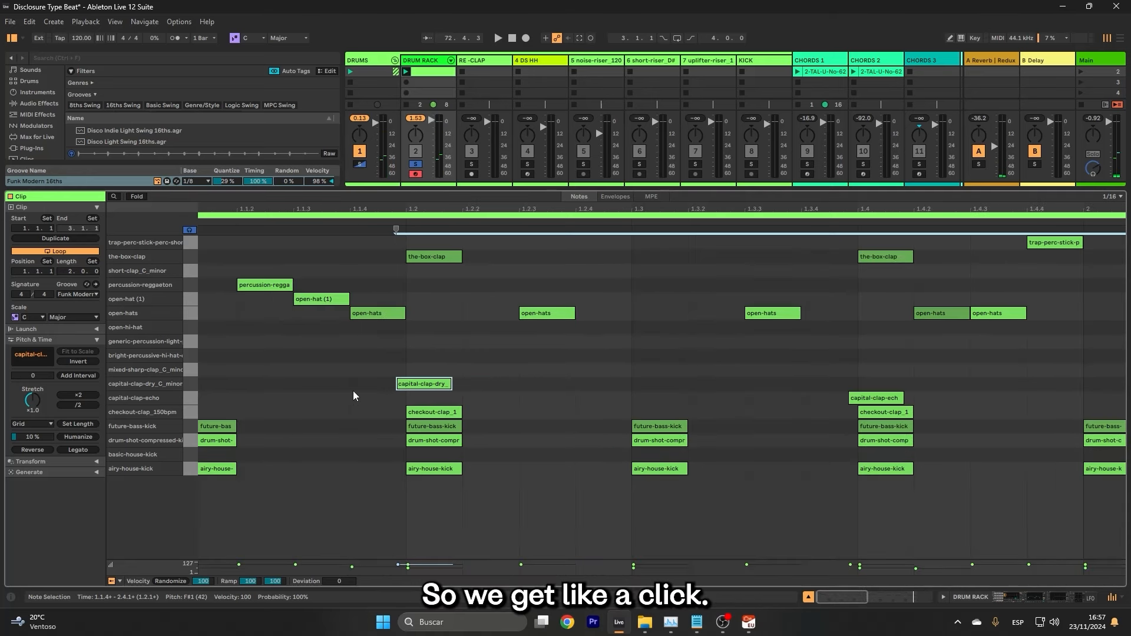
scroll(353, 391, down, 4)
click(505, 397)
click(704, 370)
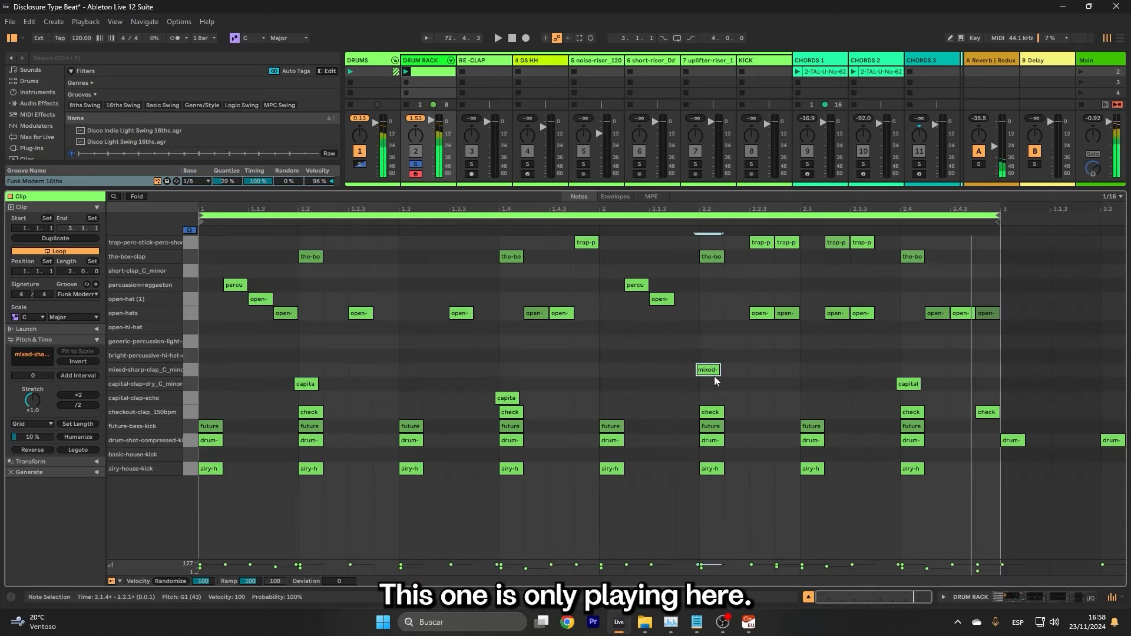
click(908, 383)
Play the drum clip with its loop shortened to one bar, and extend the loop back to two bars.
key(space)
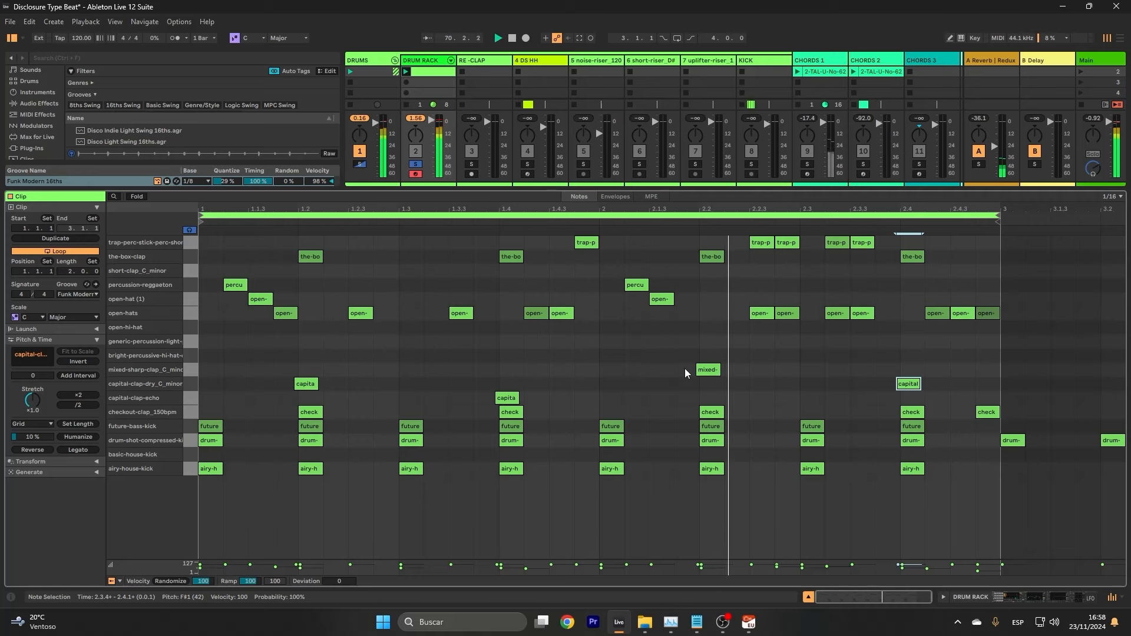
drag(1000, 240, 601, 241)
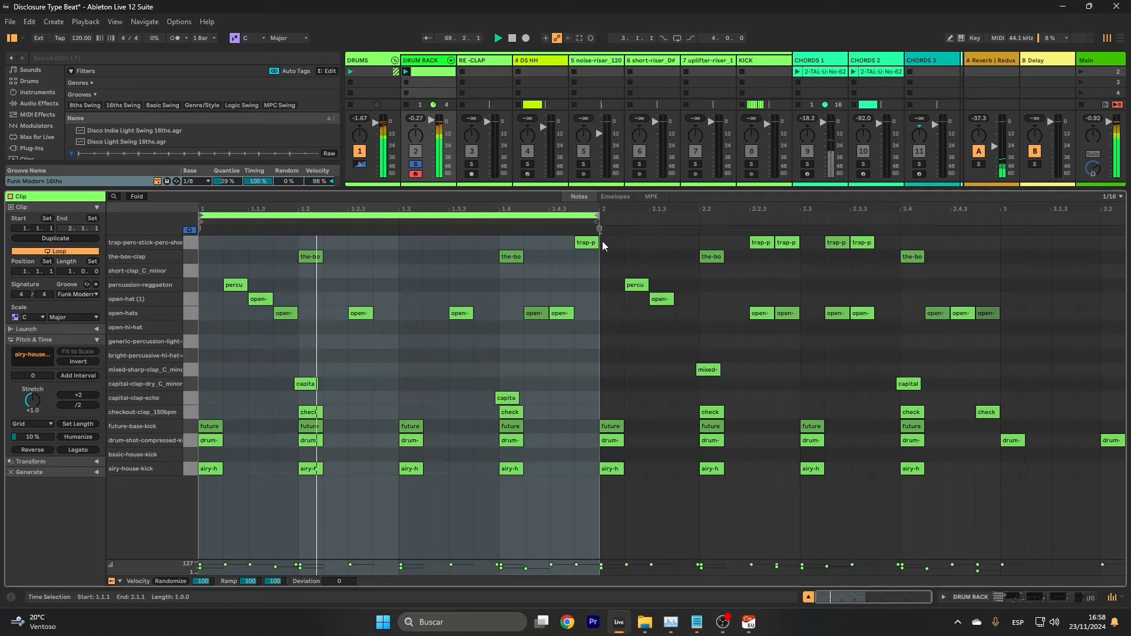
drag(596, 215, 1000, 215)
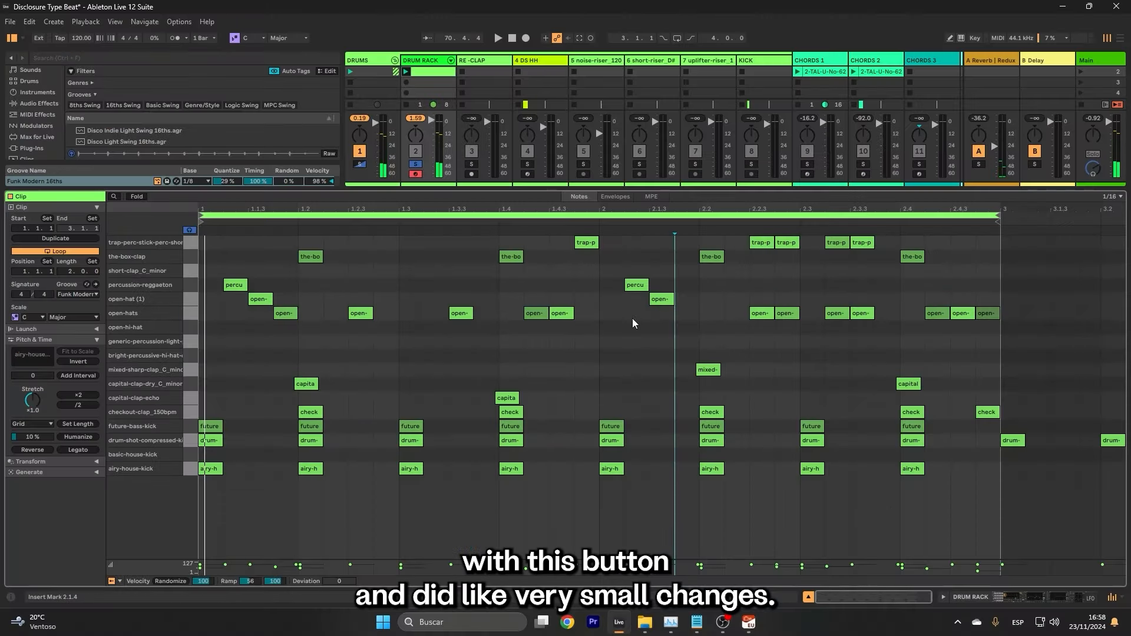
Compare the clap, open-hat and percussion-reggaeton variations between the clip's two bars and play the pattern.
click(988, 415)
click(987, 313)
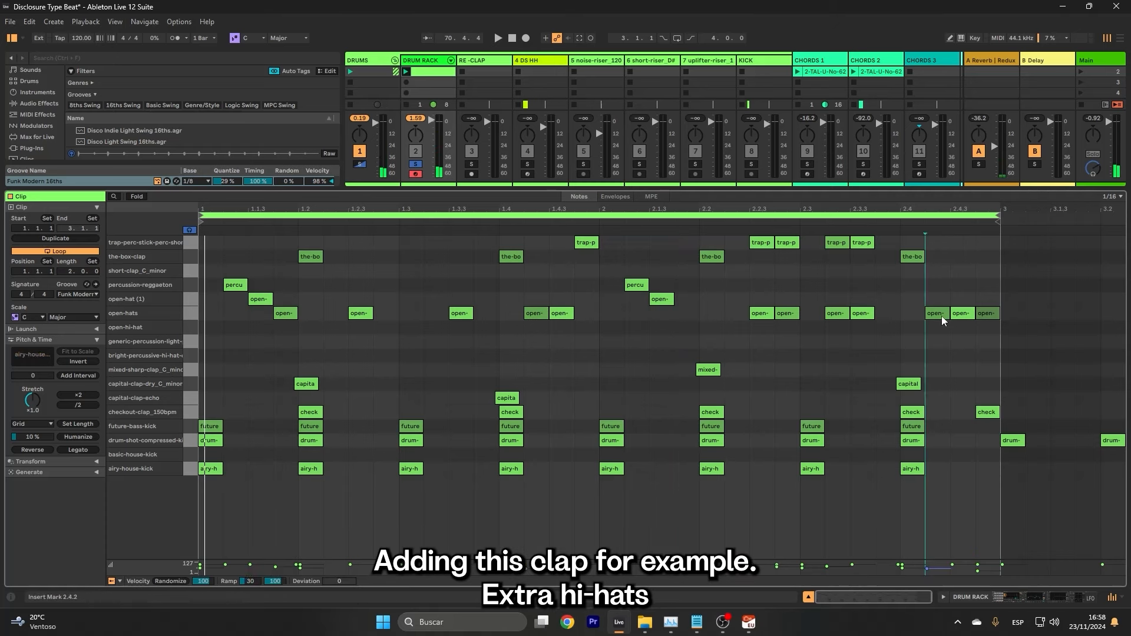
click(241, 286)
click(262, 300)
click(287, 313)
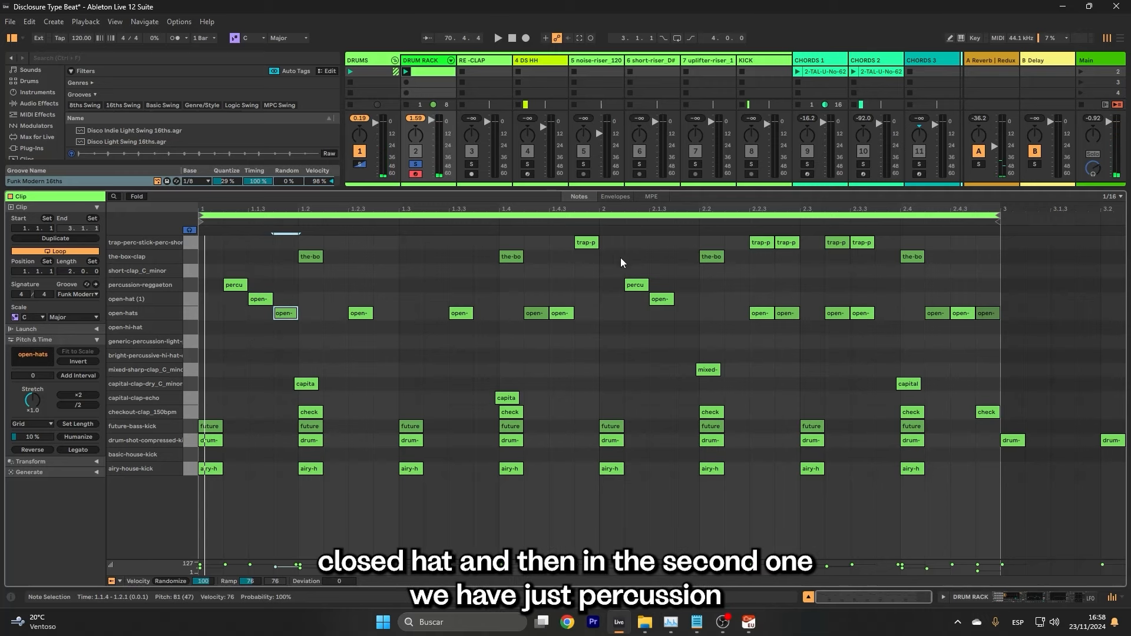
click(635, 285)
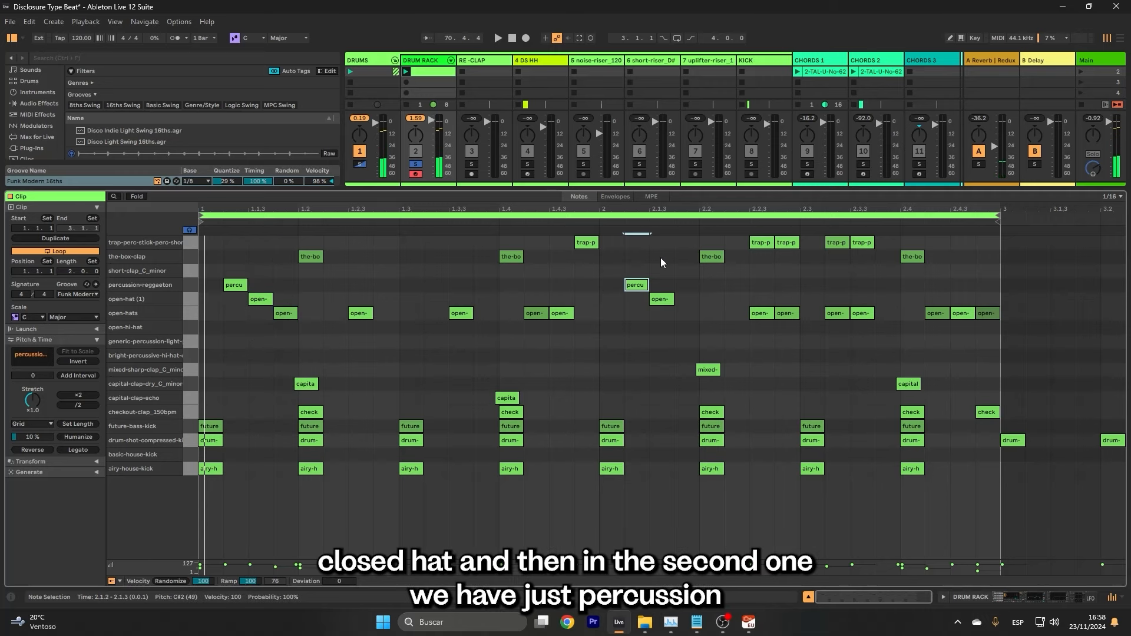
click(661, 300)
drag(681, 310, 688, 323)
key(space)
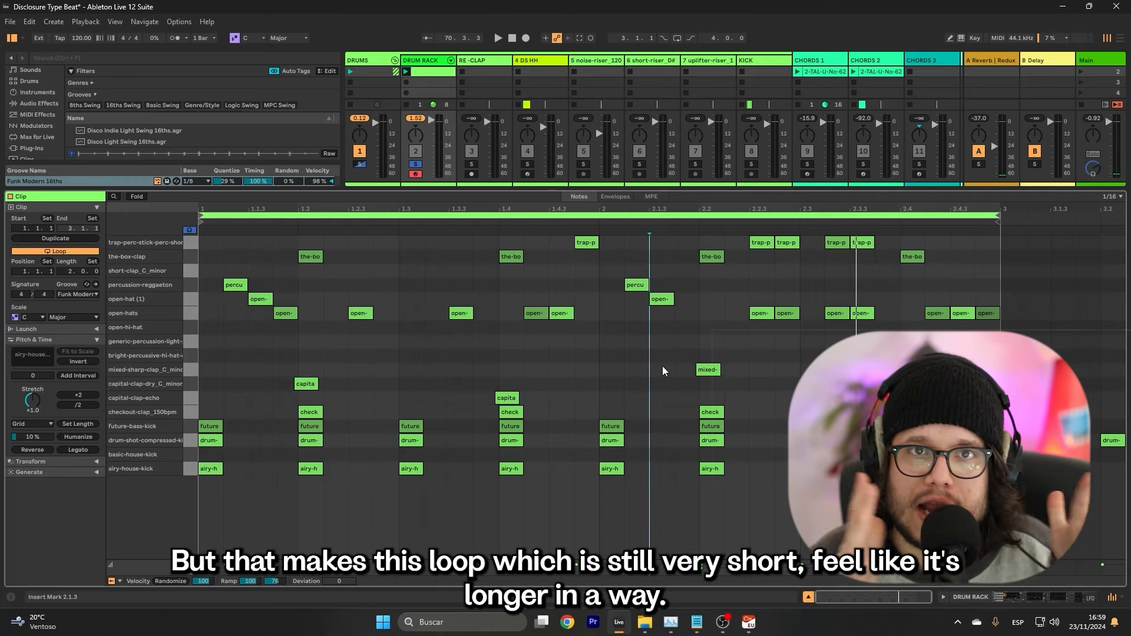
Audition the the-box-clap, checkout-clap_150bpm and trap-perc-stick sounds of the drum rack.
click(192, 256)
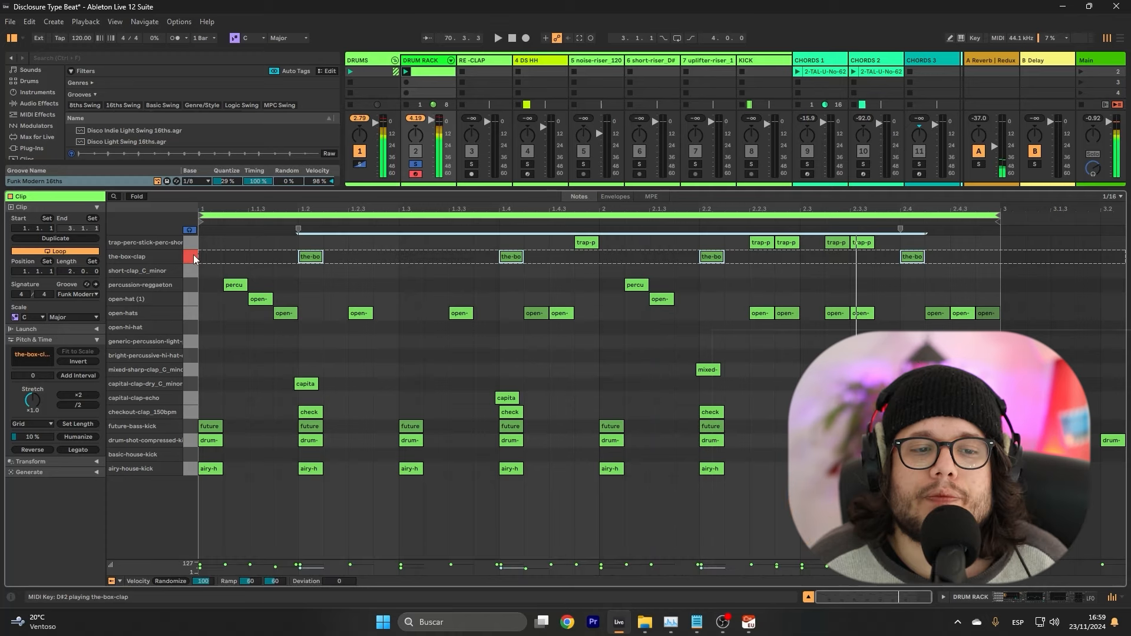
click(192, 411)
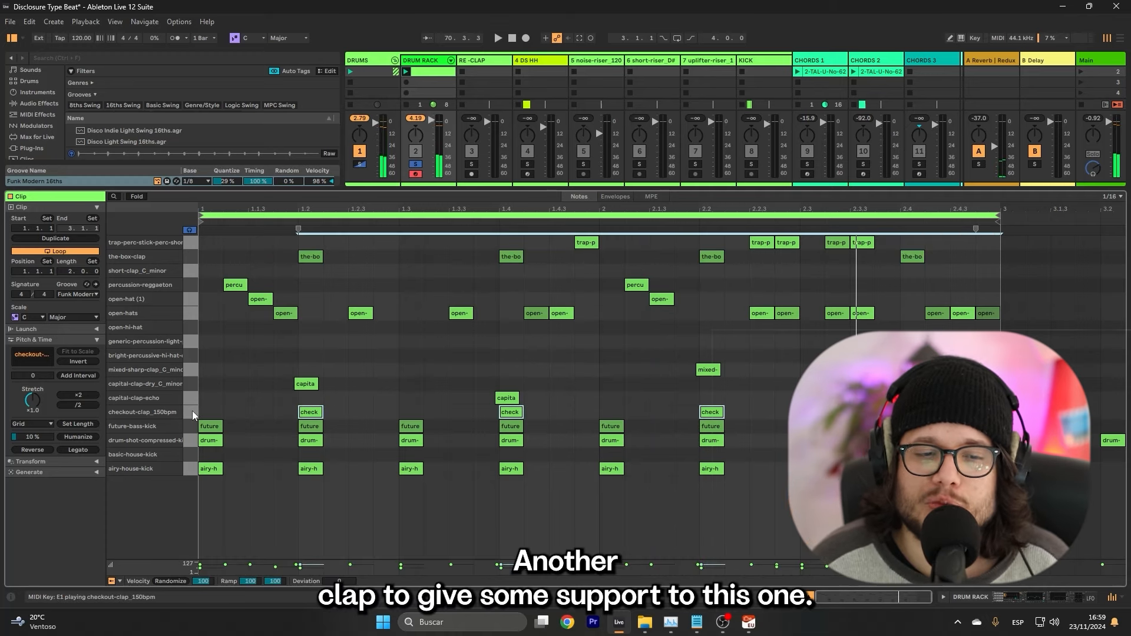
click(192, 411)
click(192, 243)
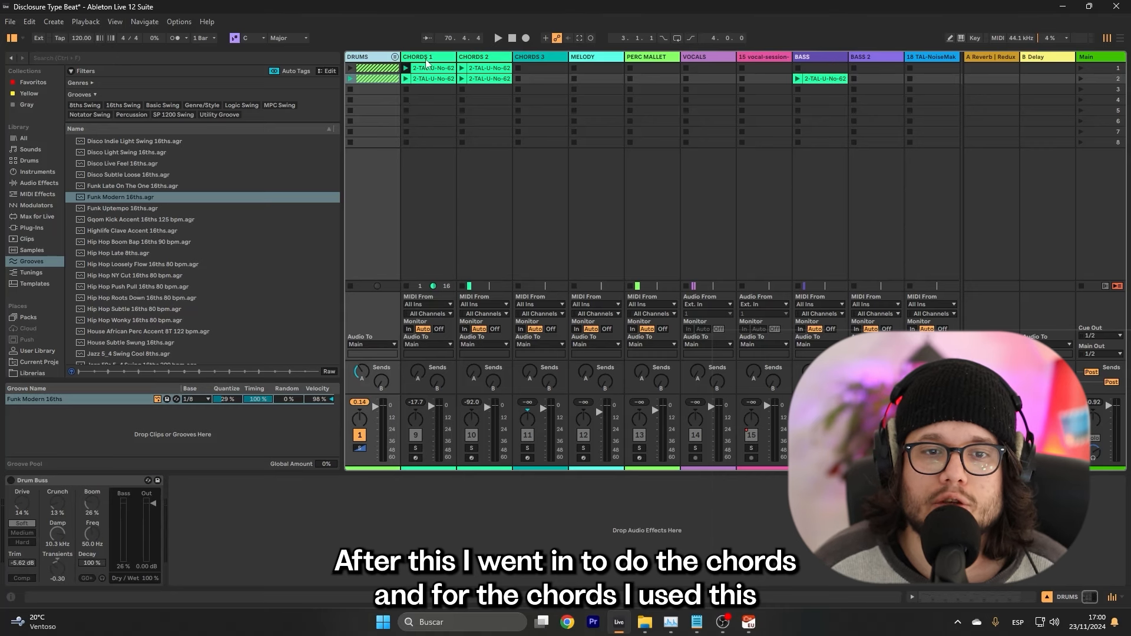
Open the TAL-U-No-62 synth of the CHORDS 1 track and arm that track for playing.
click(426, 58)
click(186, 481)
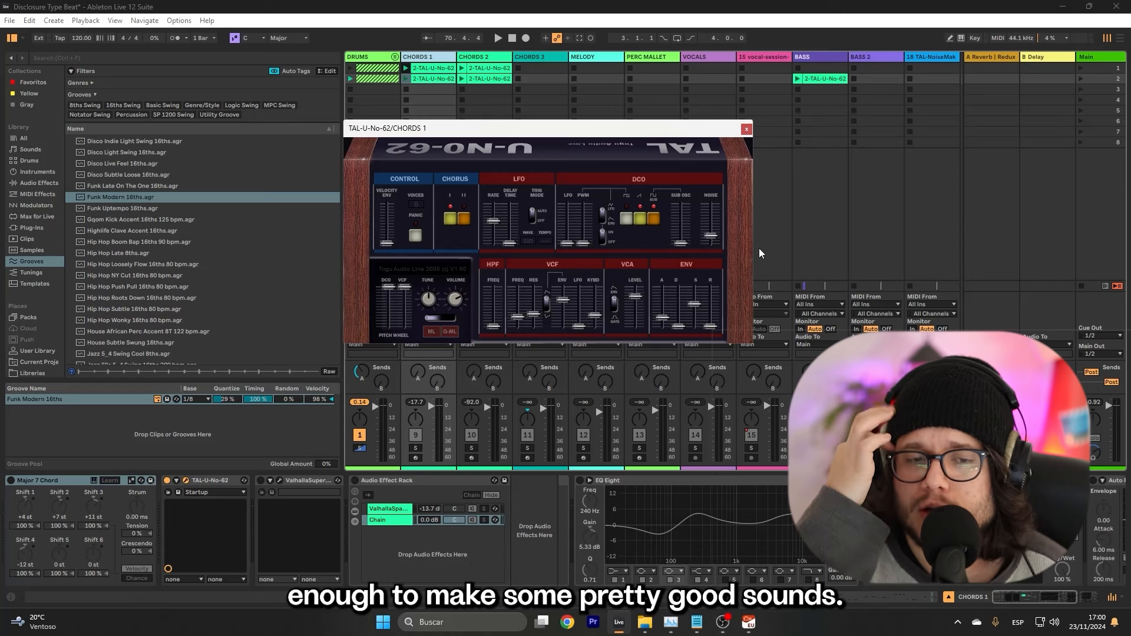
drag(516, 135, 616, 129)
click(416, 458)
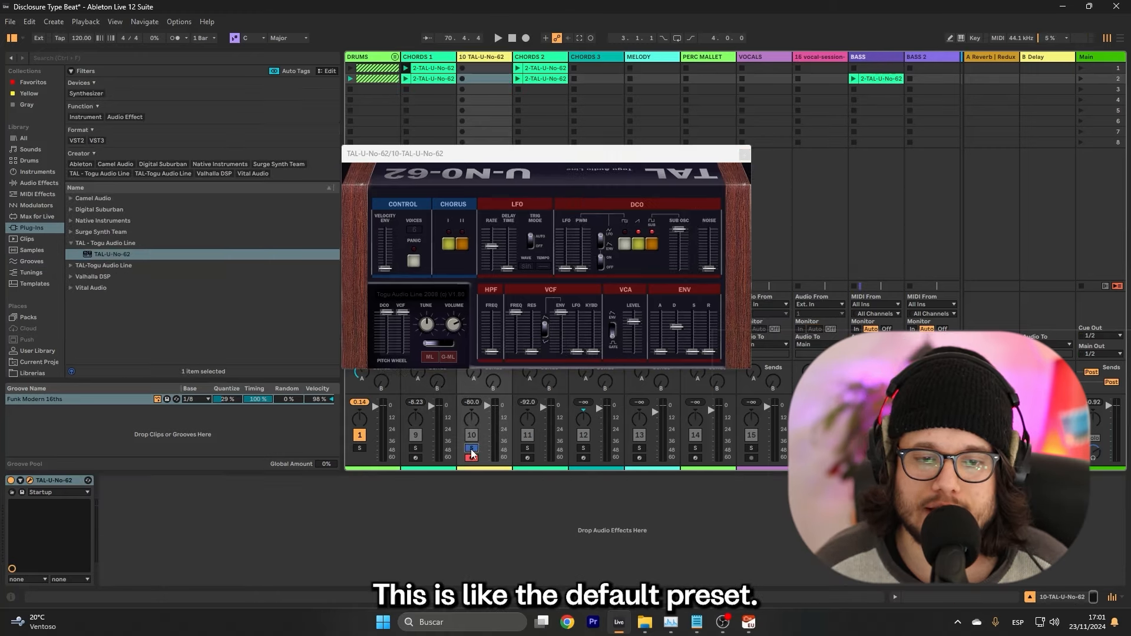
Solo the new TAL-U-No-62 track, switch off the sub oscillator, raise the envelope's attack and sustain, and lower its decay to minimum.
click(472, 449)
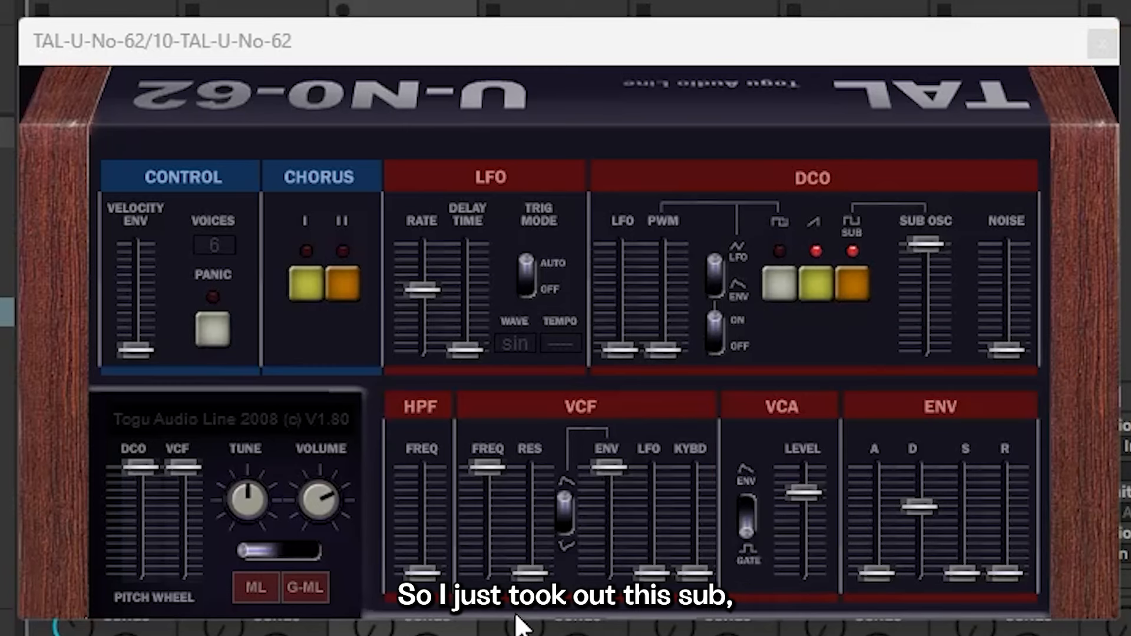
click(856, 287)
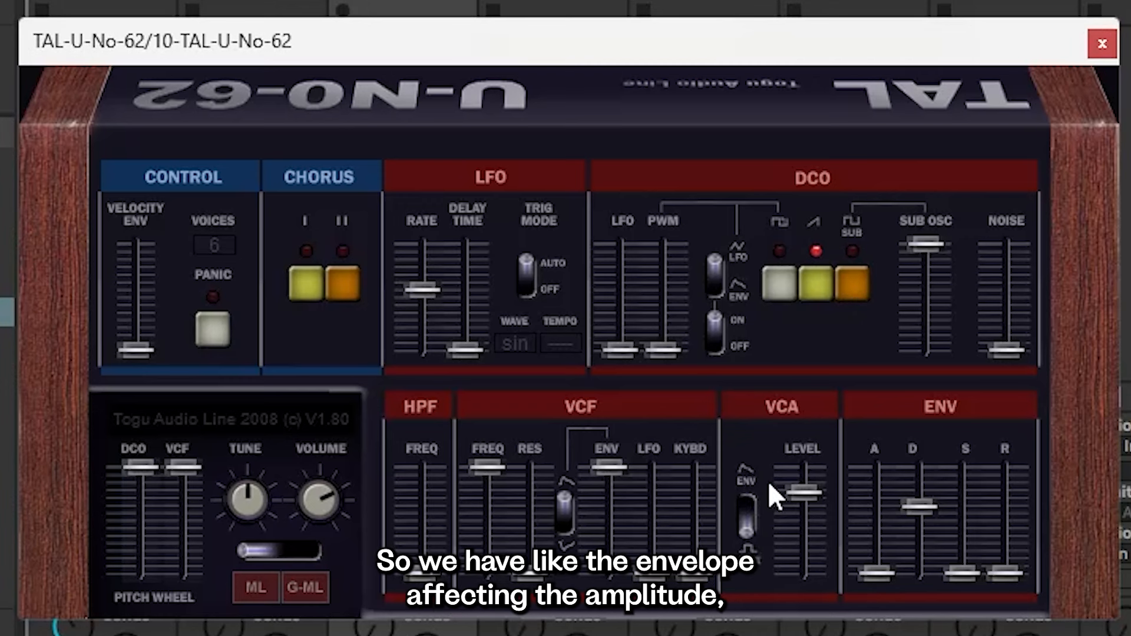
drag(877, 570, 919, 631)
drag(964, 573, 977, 523)
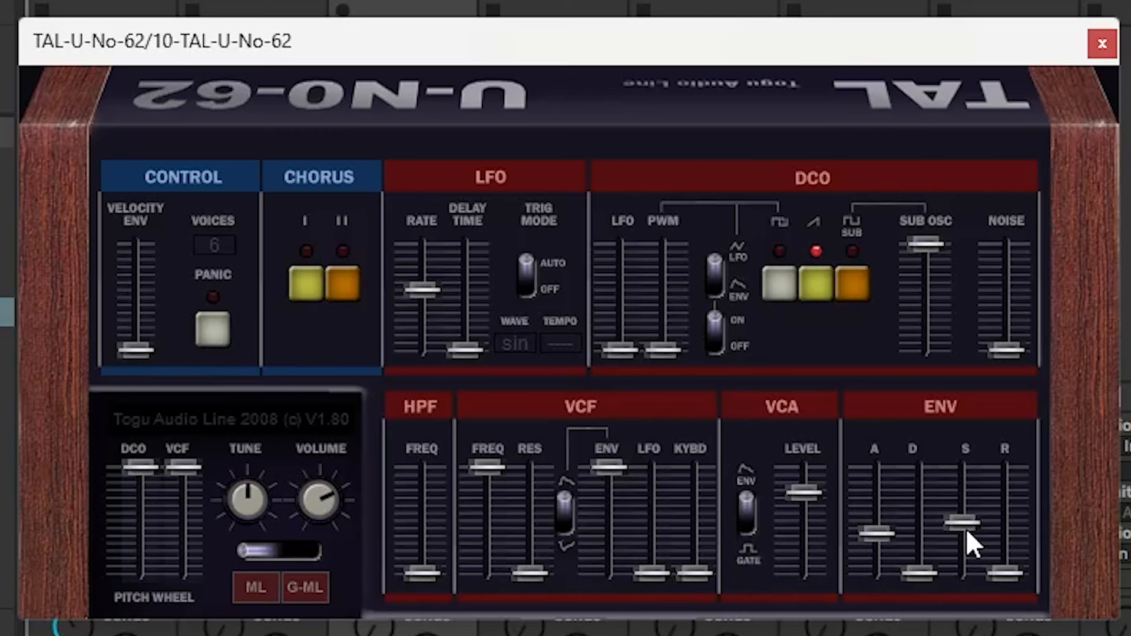
Lower the synth's VCF frequency close to its minimum, raise the resonance to nearly half, and reduce the filter envelope amount to about half.
drag(495, 465, 542, 542)
drag(619, 478, 613, 514)
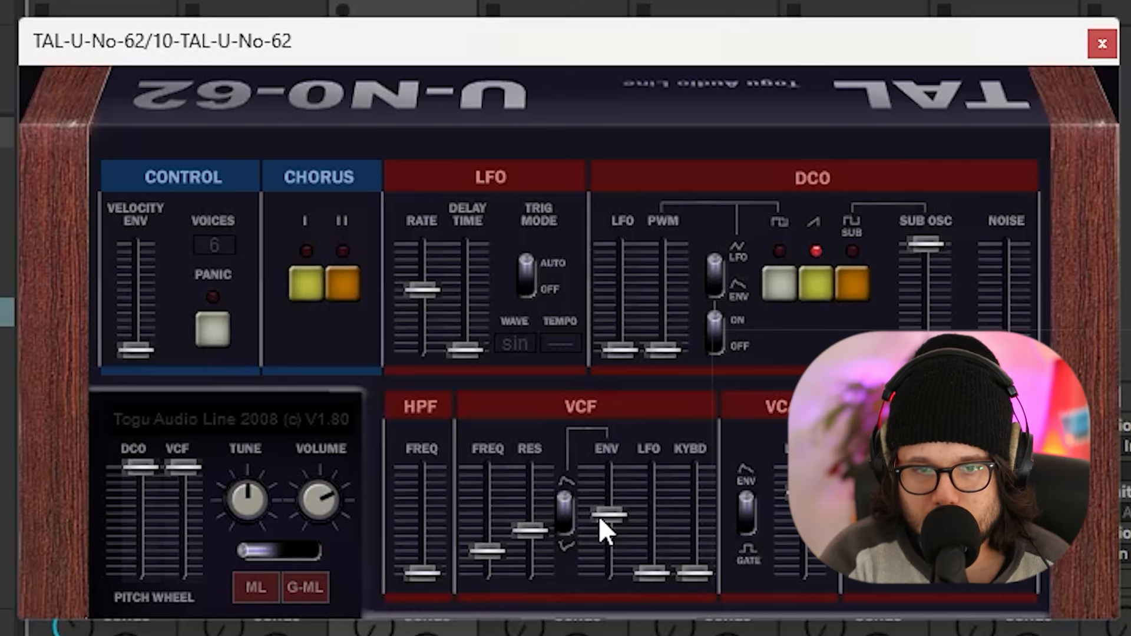
drag(491, 552, 496, 557)
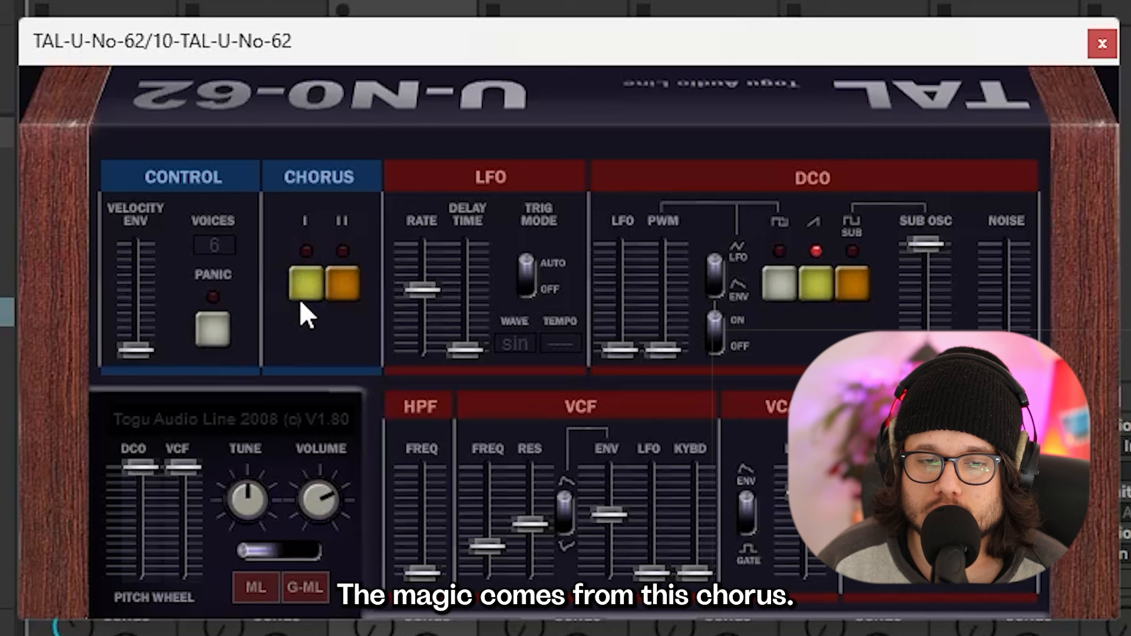
Turn on the synth's chorus and compare modes I, II and both together.
click(307, 284)
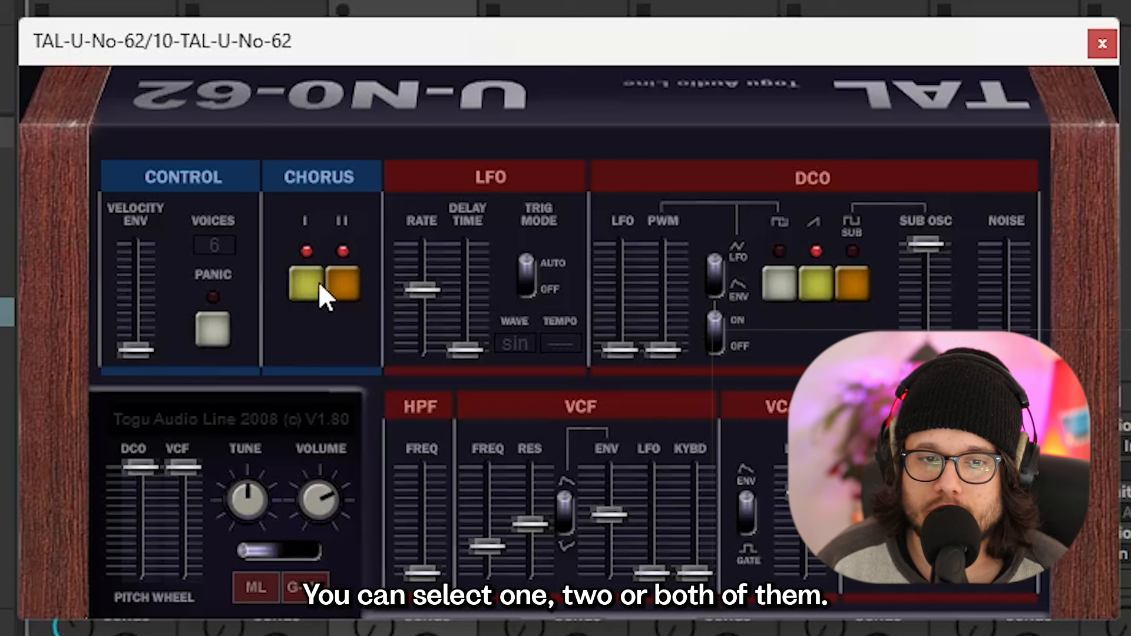
click(342, 285)
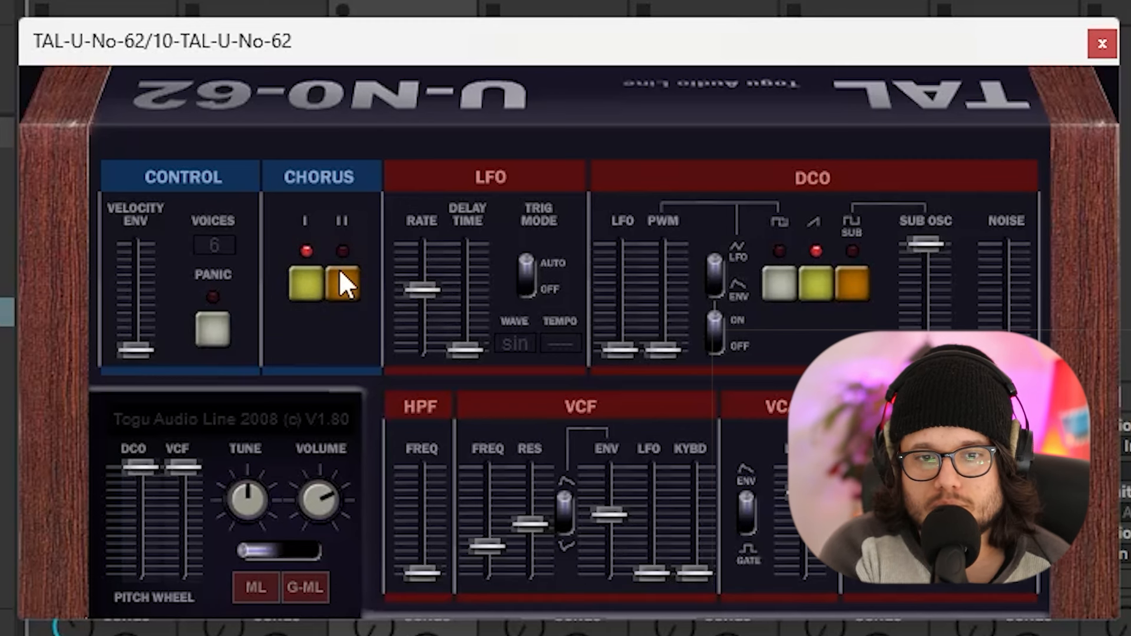
click(316, 283)
click(313, 284)
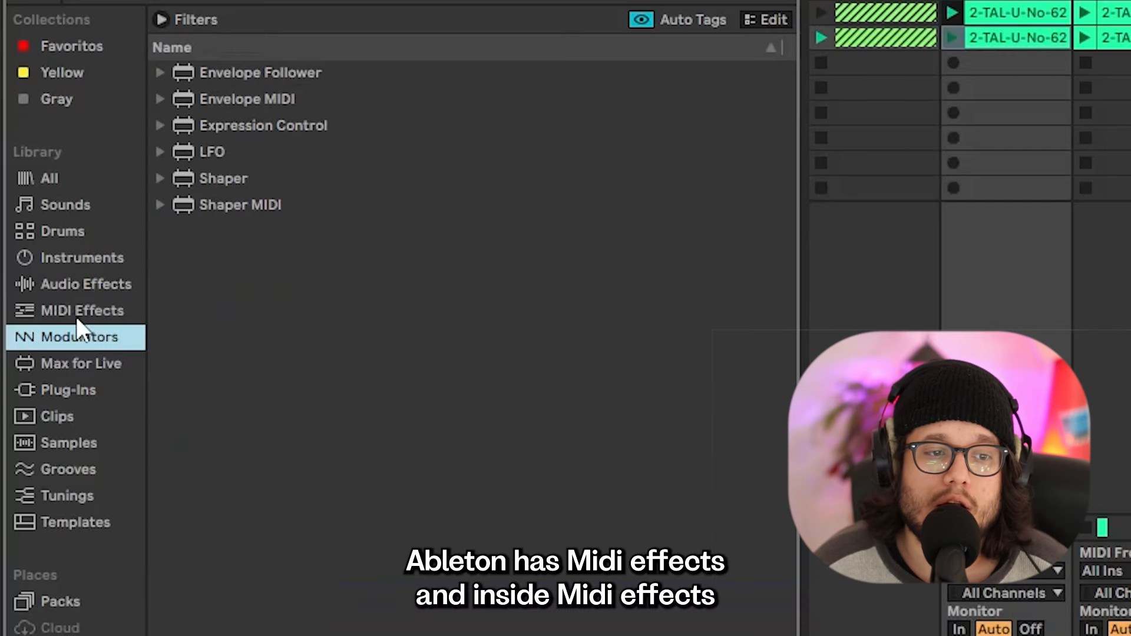
Add the Major 7 Chord MIDI effect preset before TAL-U-No-62 on CHORDS 1 and set Shift 4 to -12 st.
click(76, 313)
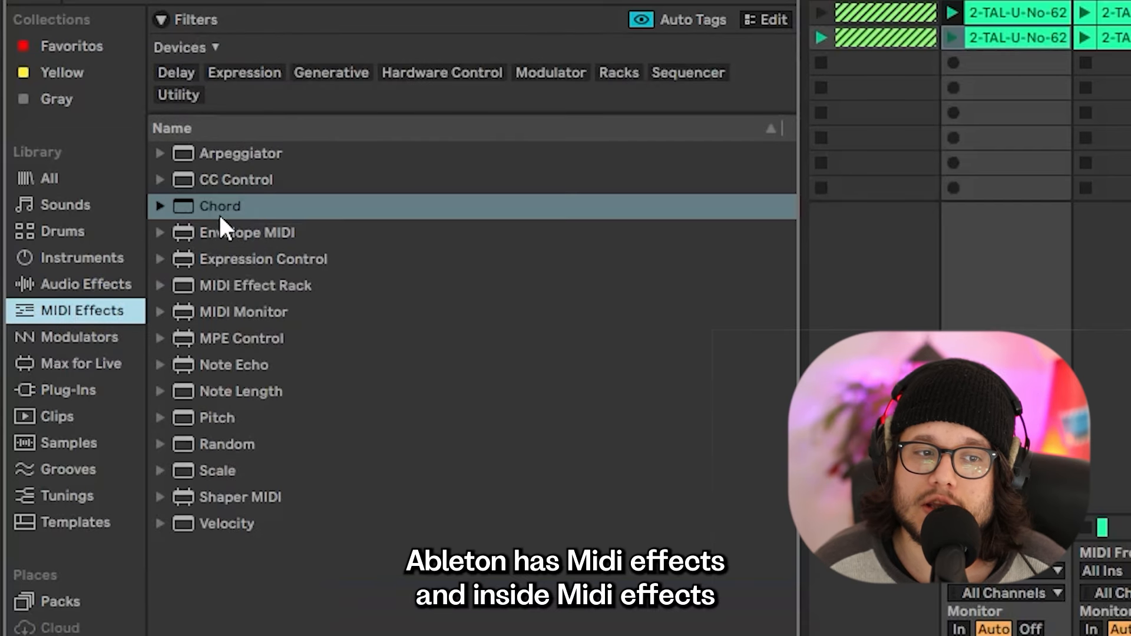
click(228, 208)
key(Right)
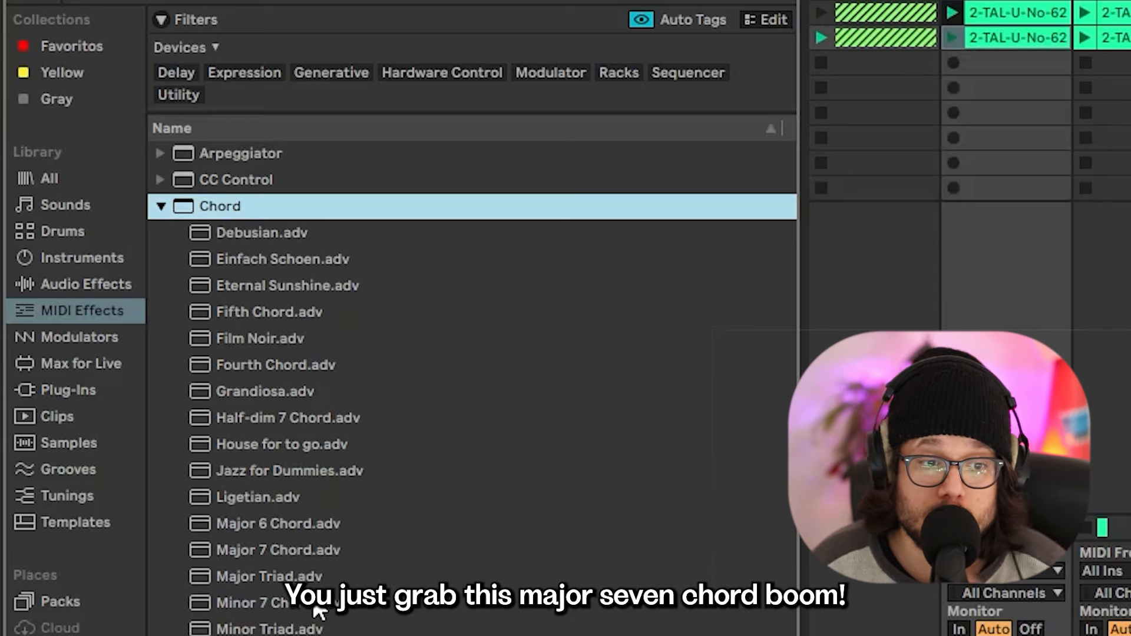
drag(292, 550, 62, 483)
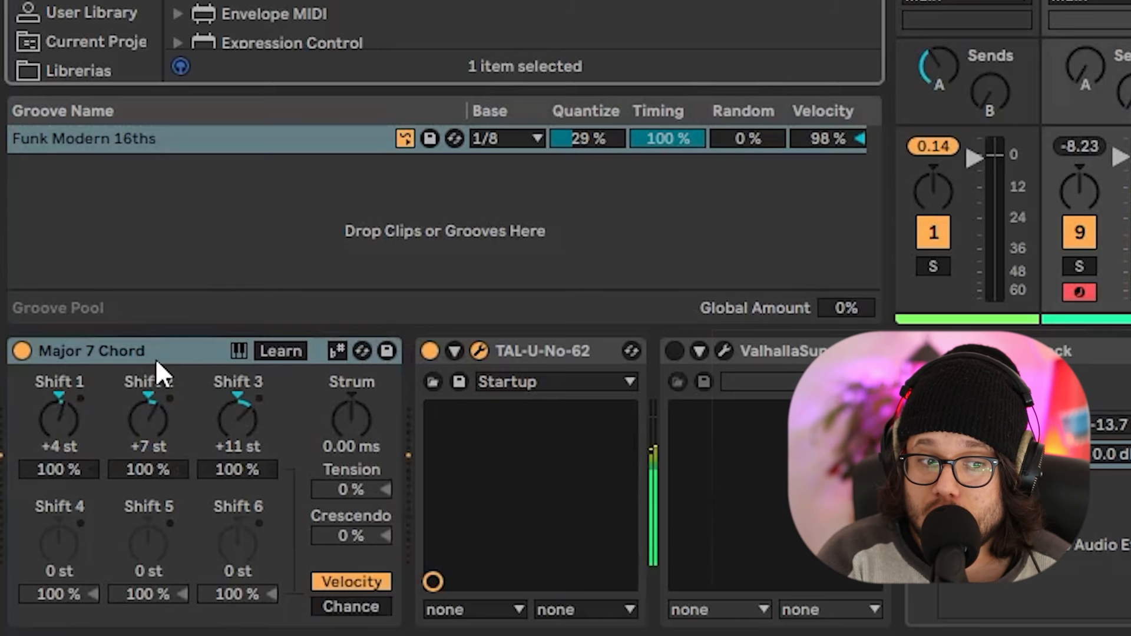
drag(59, 542, 59, 574)
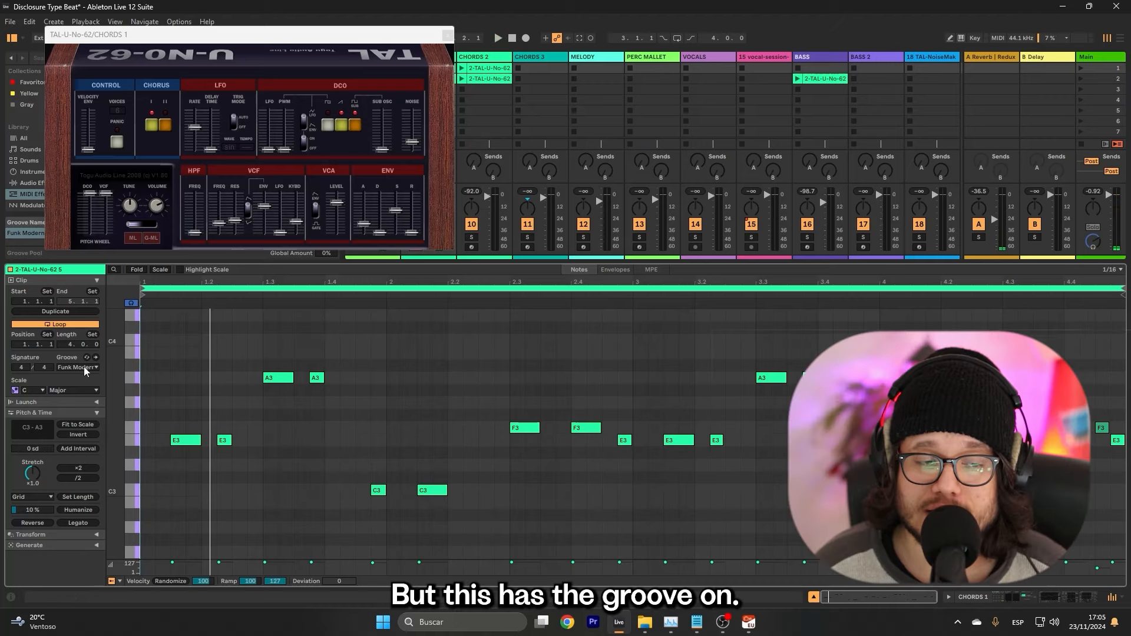
Check the groove assigned to the CHORDS 1 clip, inspect its first long and short E3 notes, and play the clip.
click(84, 367)
click(64, 375)
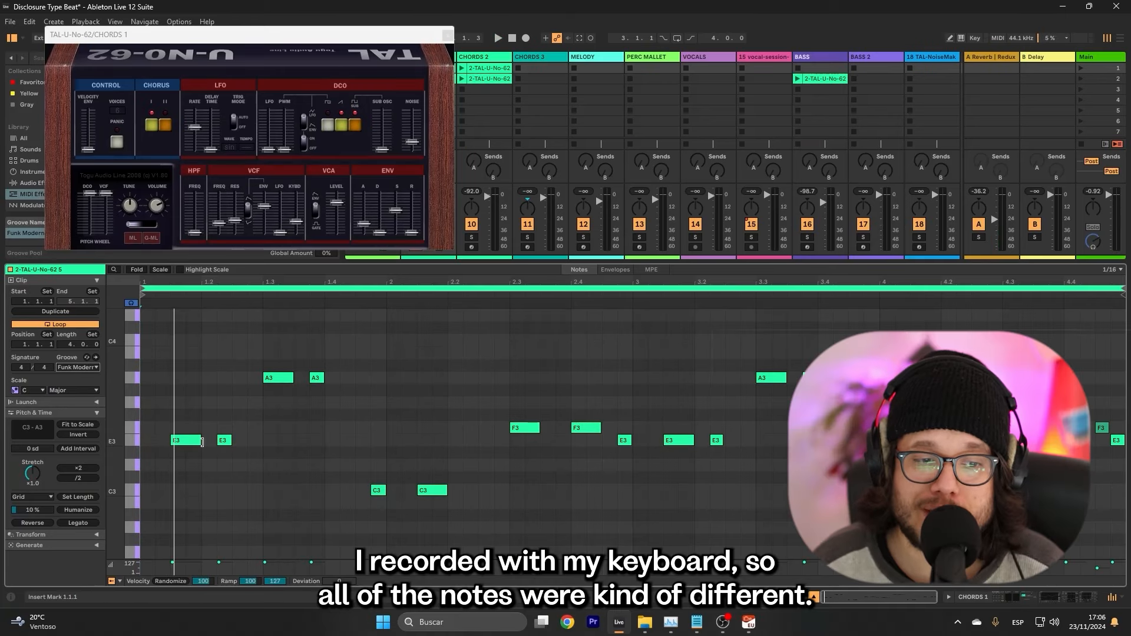
mouse_move(202, 443)
mouse_down()
mouse_move(247, 443)
mouse_move(201, 442)
mouse_up()
click(131, 303)
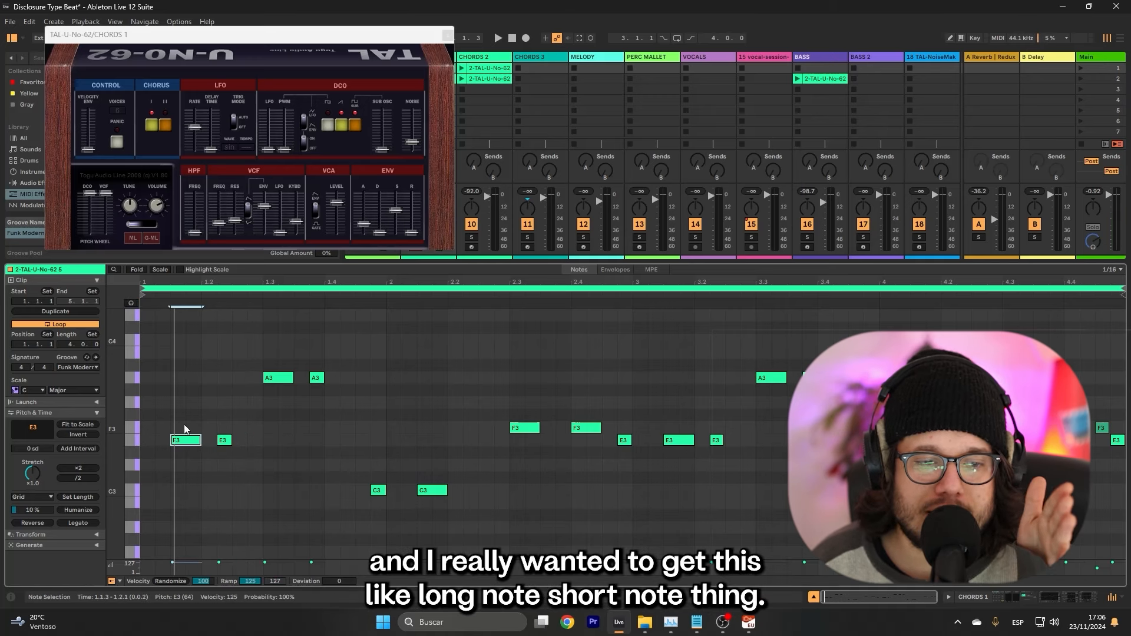
click(224, 441)
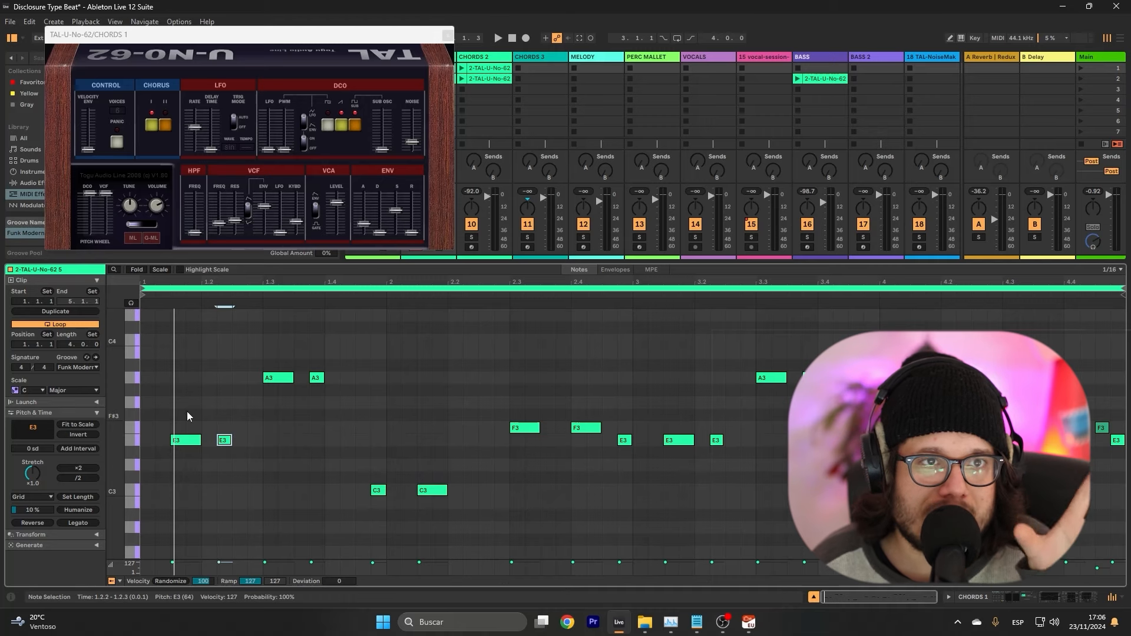
key(space)
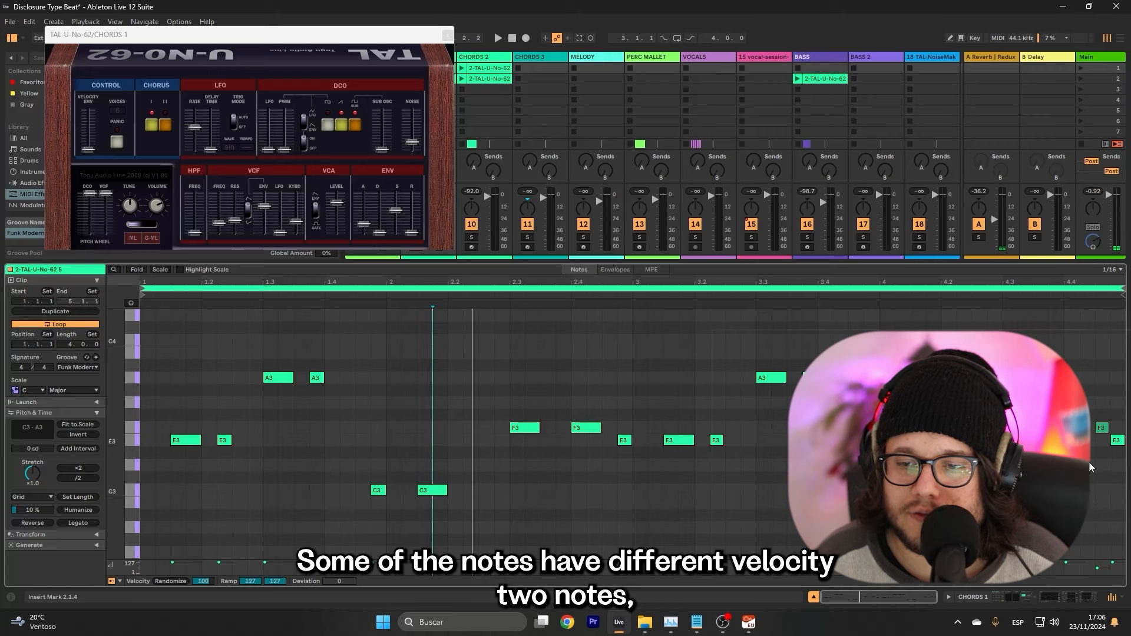
Enlarge the chord clip's velocity lane and select the low-velocity notes to inspect them.
drag(319, 560, 320, 416)
drag(356, 484, 1125, 560)
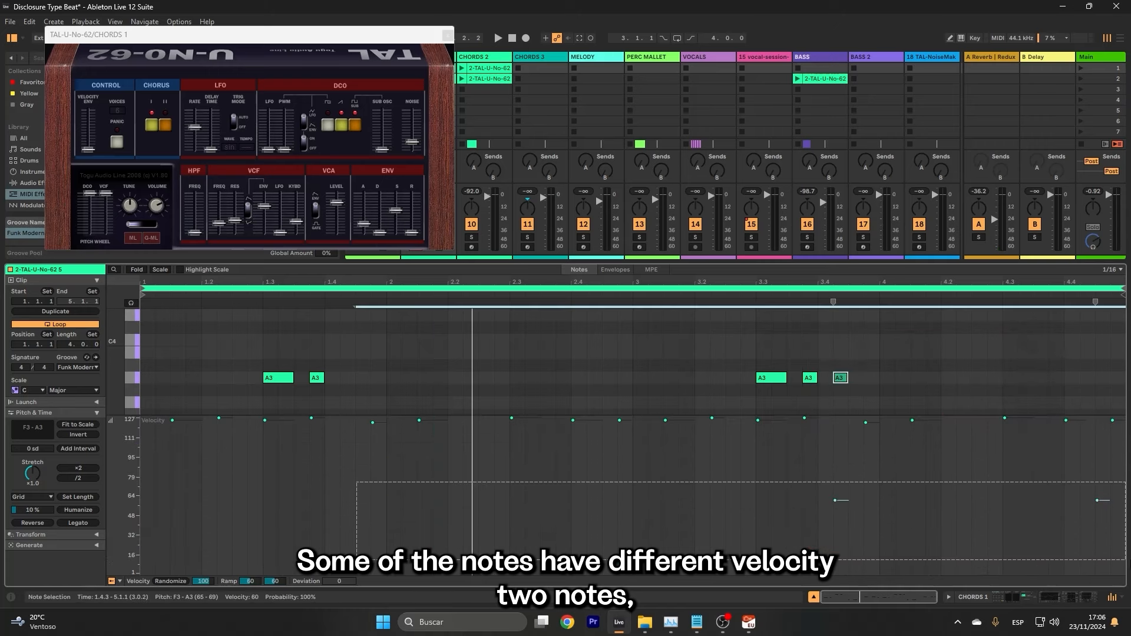
click(1072, 429)
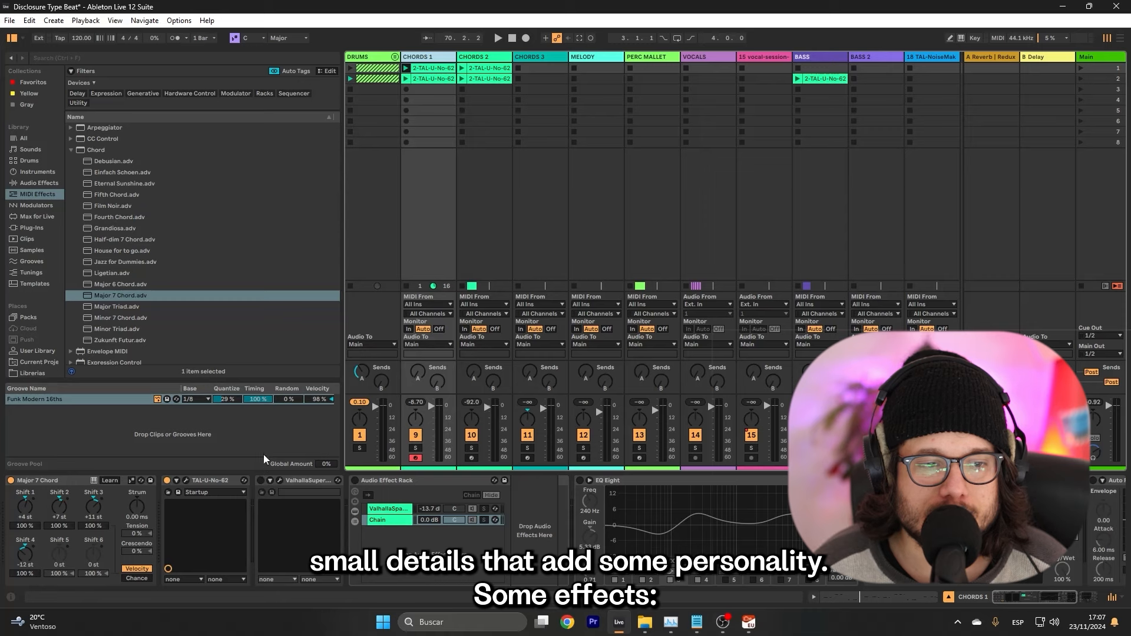
Enable and open ValhallaSupermassive on CHORDS 1, and play the track soloed.
click(280, 480)
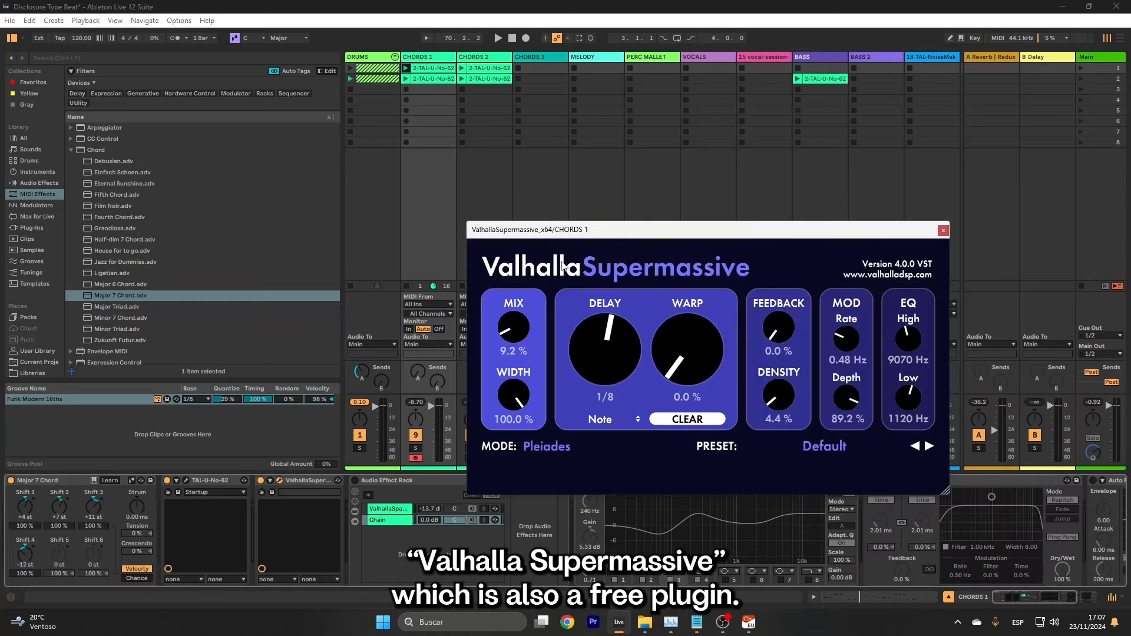
drag(584, 231, 518, 152)
click(416, 447)
key(space)
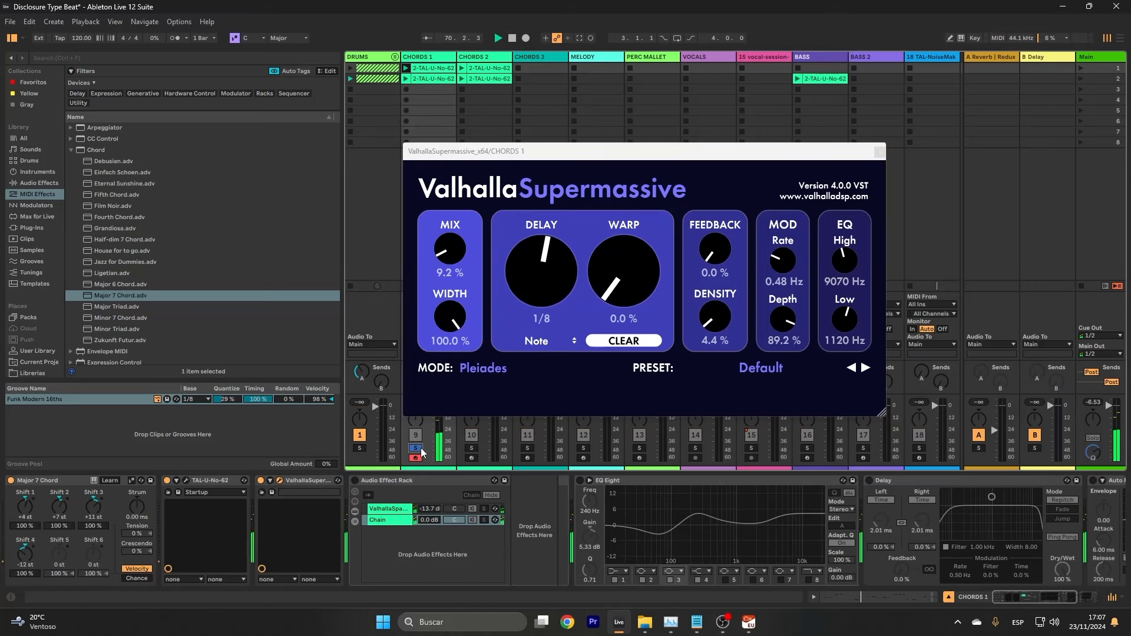
Compare the two chains of the CHORDS 1 Audio Effect Rack, and solo and play the chain holding the Valhalla effects.
click(393, 520)
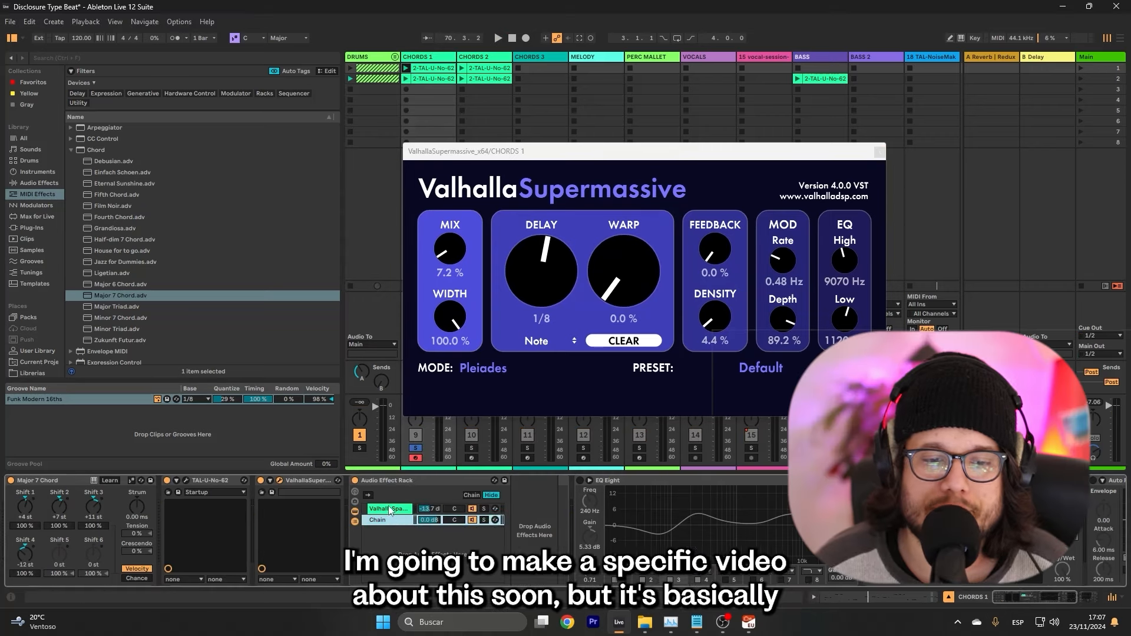
click(400, 509)
click(400, 520)
click(401, 509)
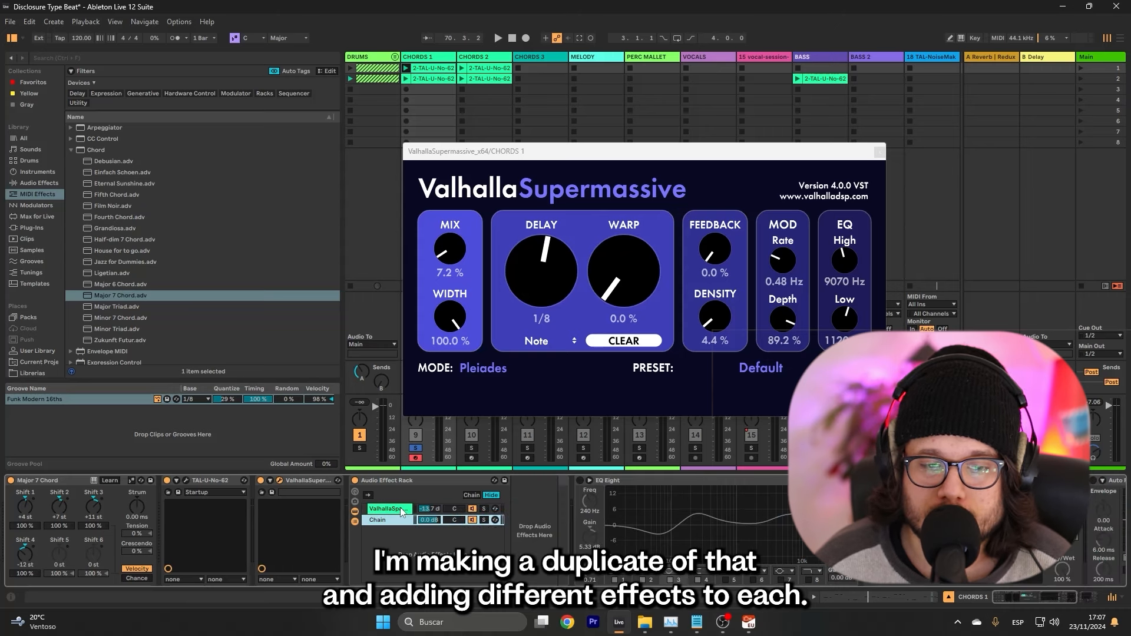
click(402, 510)
click(484, 509)
key(space)
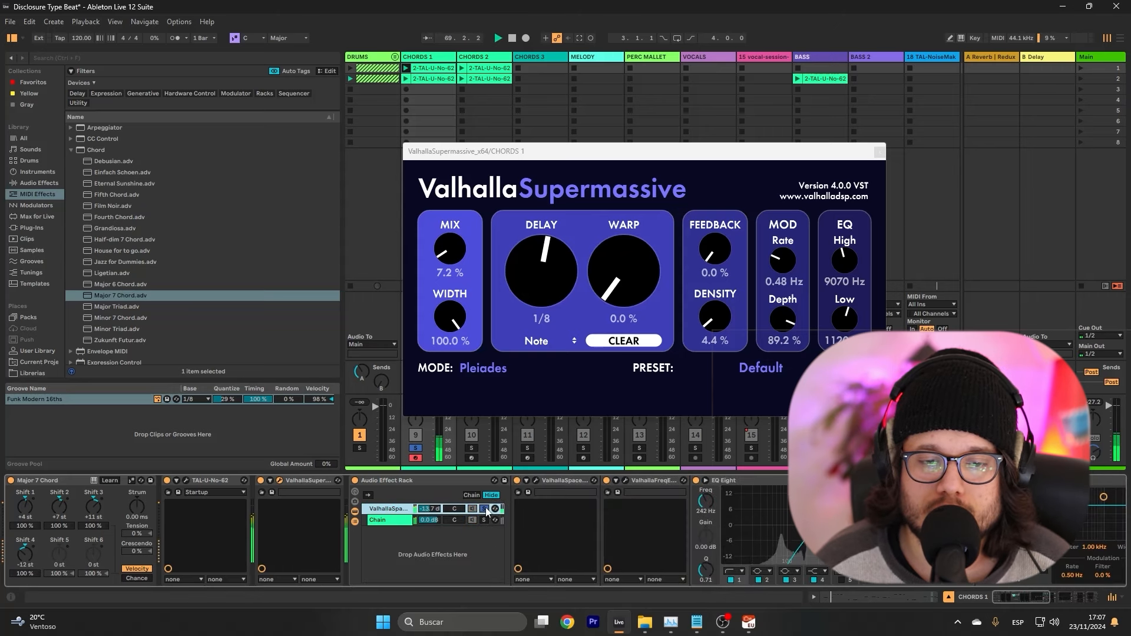
Examine the ValhallaSpaceModulator, ValhallaFreqEcho, EQ Eight and ping-pong Delay settings in the soloed rack chain.
click(535, 480)
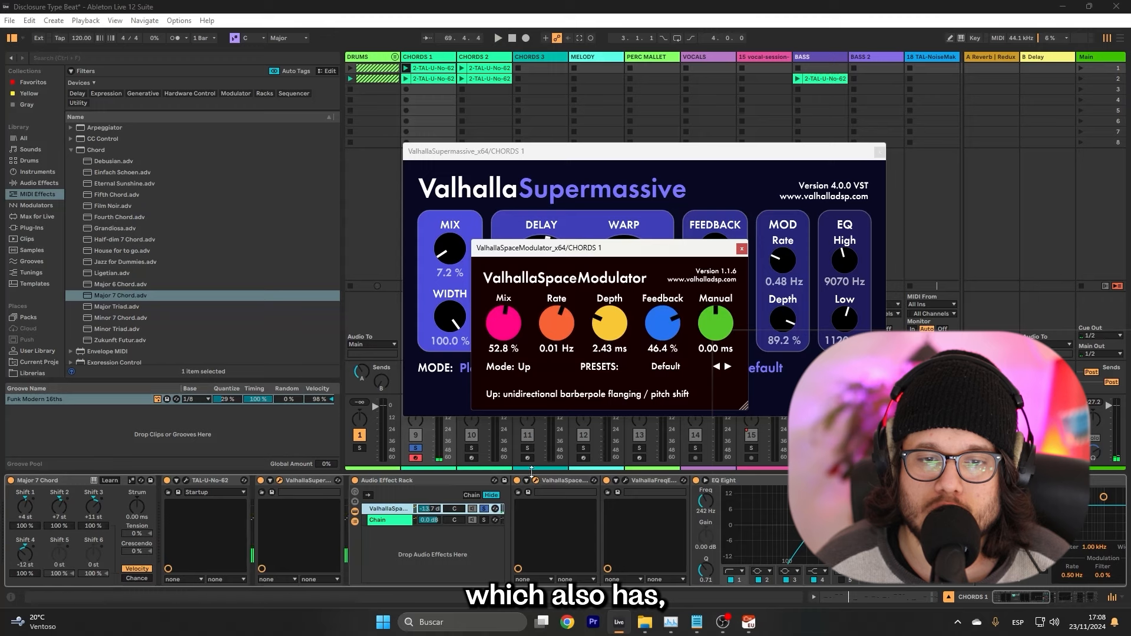
drag(492, 228, 343, 190)
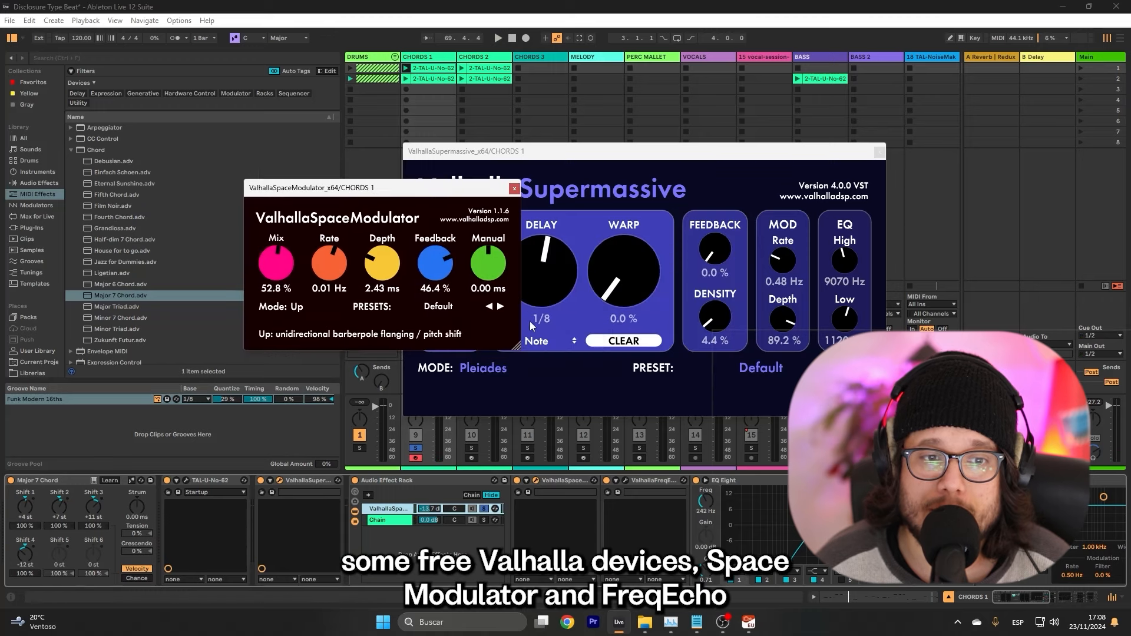
click(625, 480)
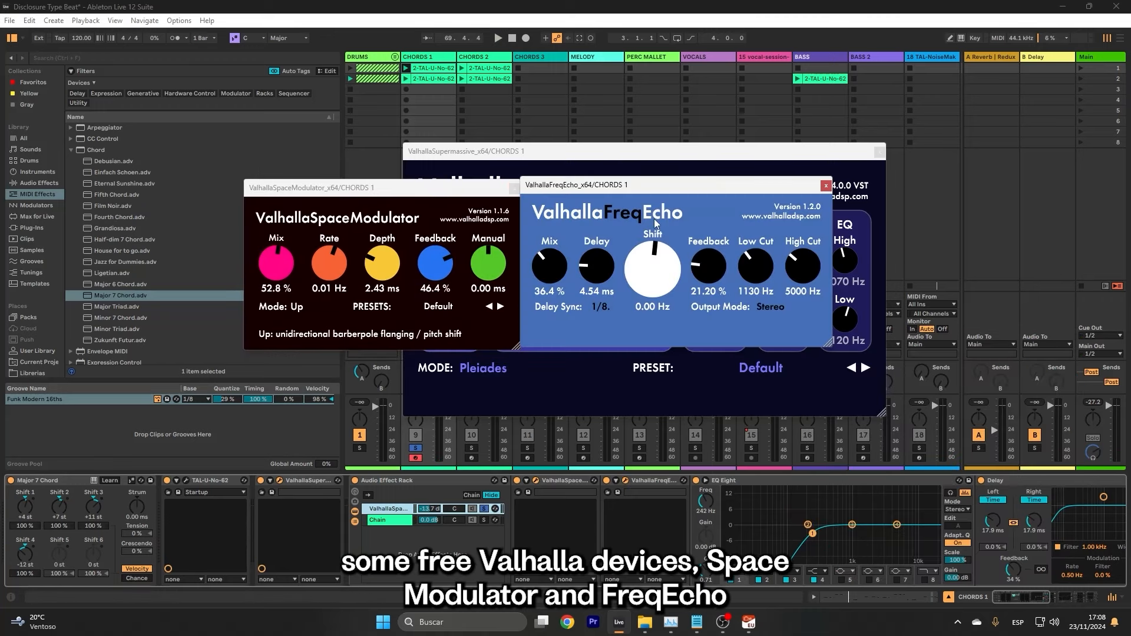
scroll(699, 543, right, 2)
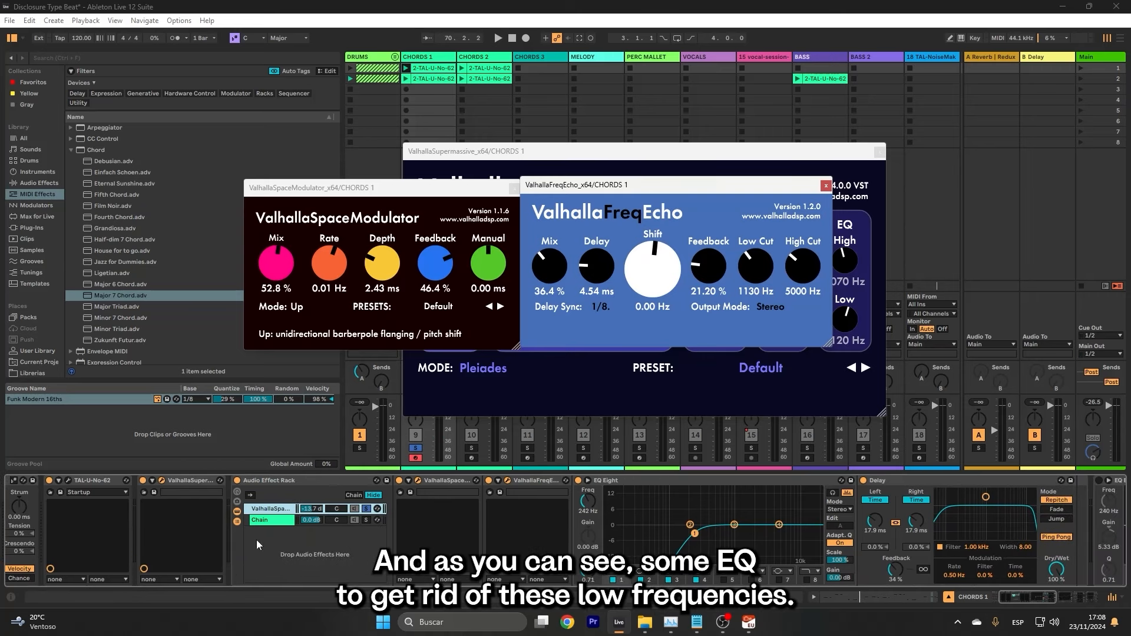
scroll(530, 530, right, 2)
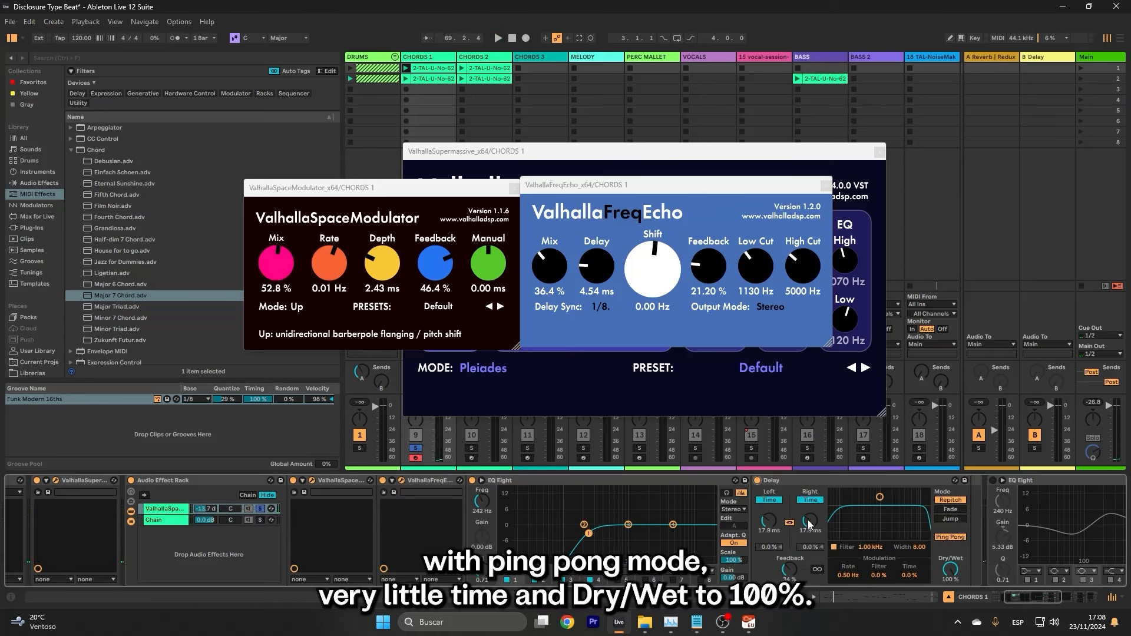
scroll(438, 513, left, 3)
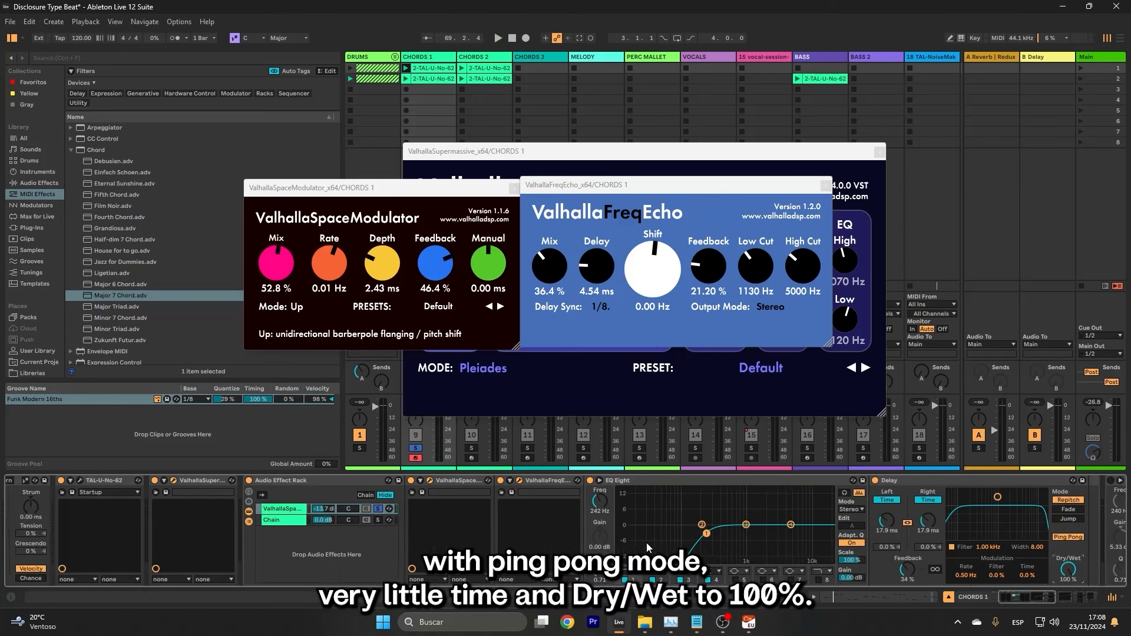
Solo the rack's second chain during playback, and enable the second EQ Eight and the Delay after the rack.
click(438, 521)
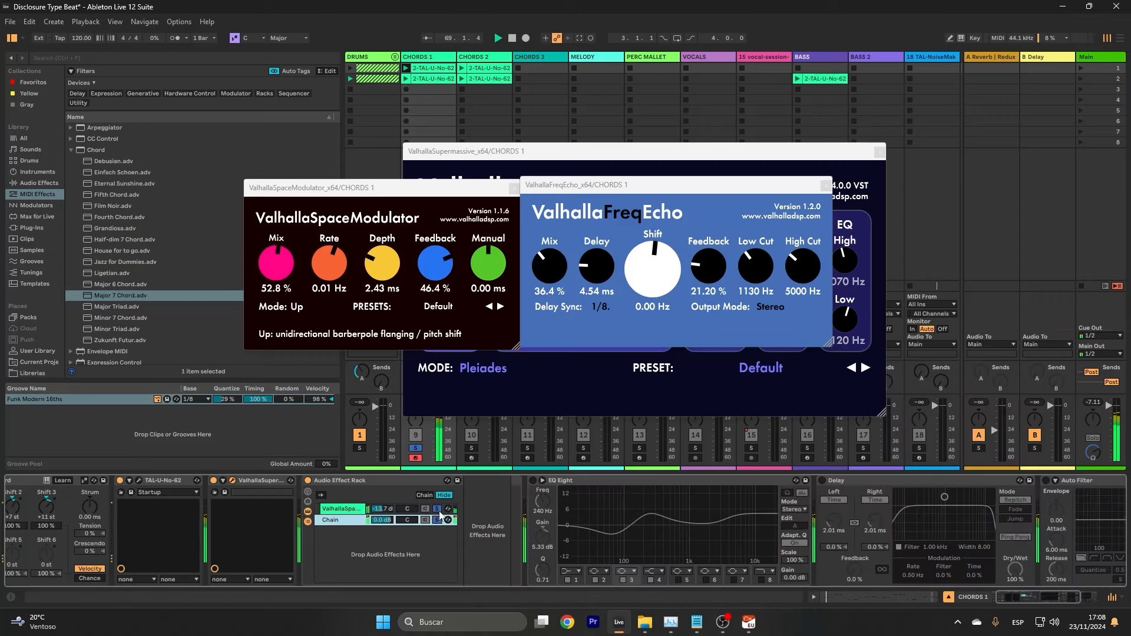
click(557, 481)
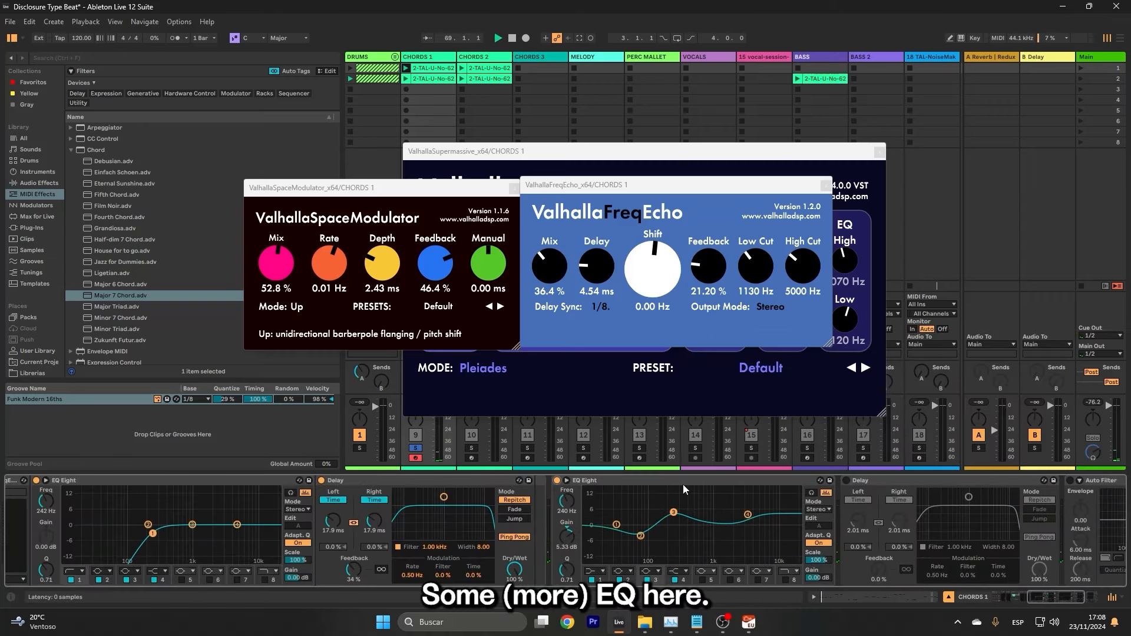
scroll(698, 506, right, 3)
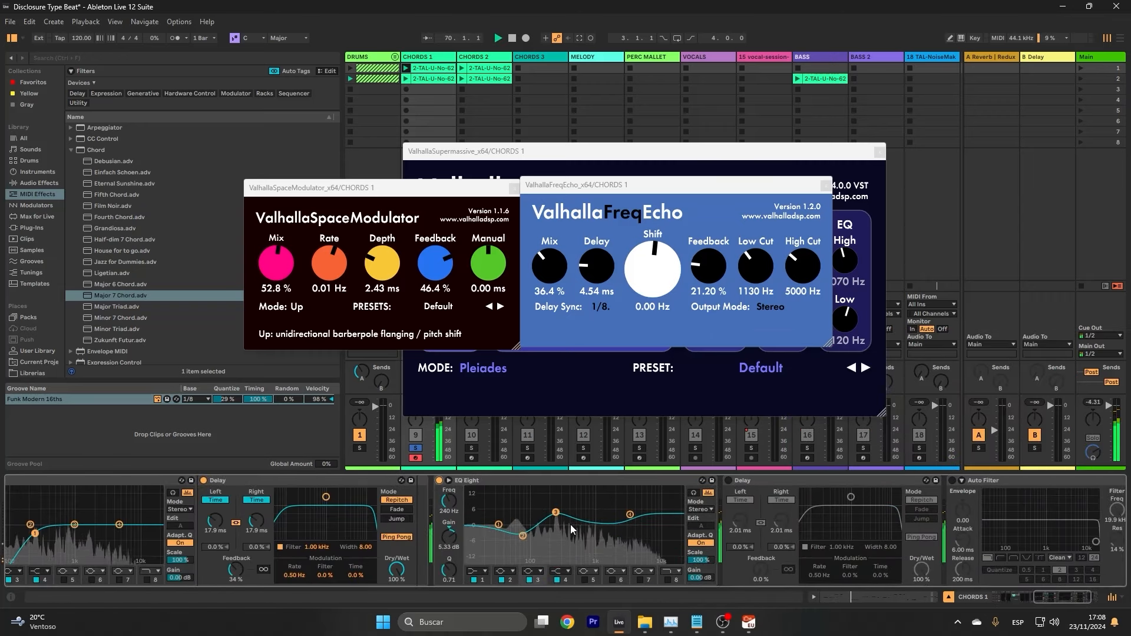
scroll(571, 529, right, 2)
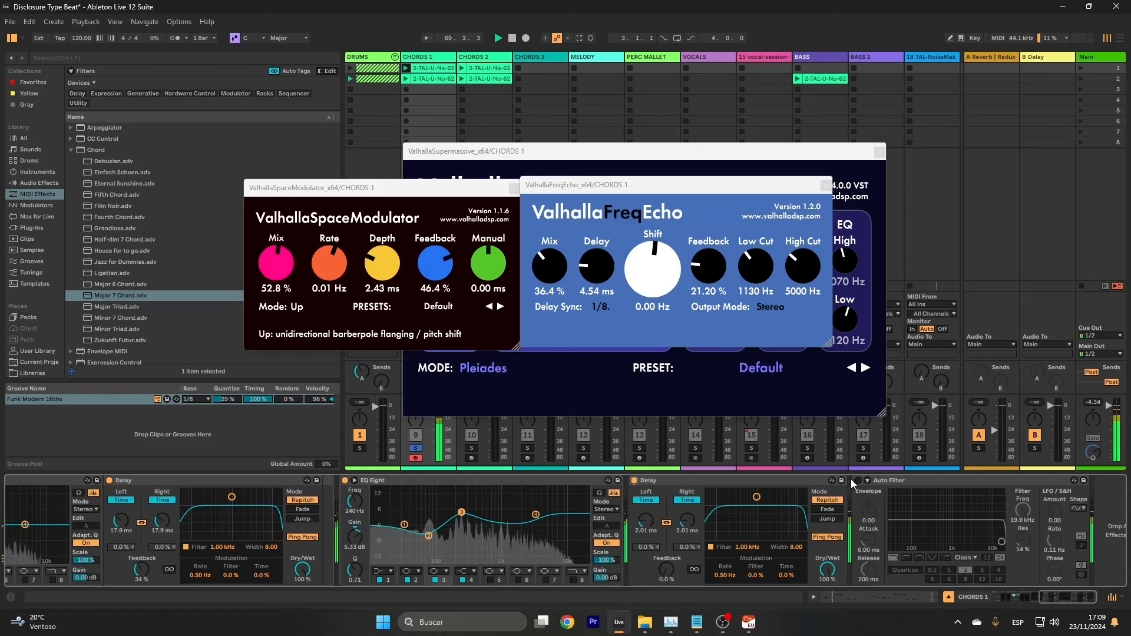
Set the second Delay's linked times to 6.28 ms and enable the Auto Filter at the end of the CHORDS 1 chain.
drag(686, 529, 686, 512)
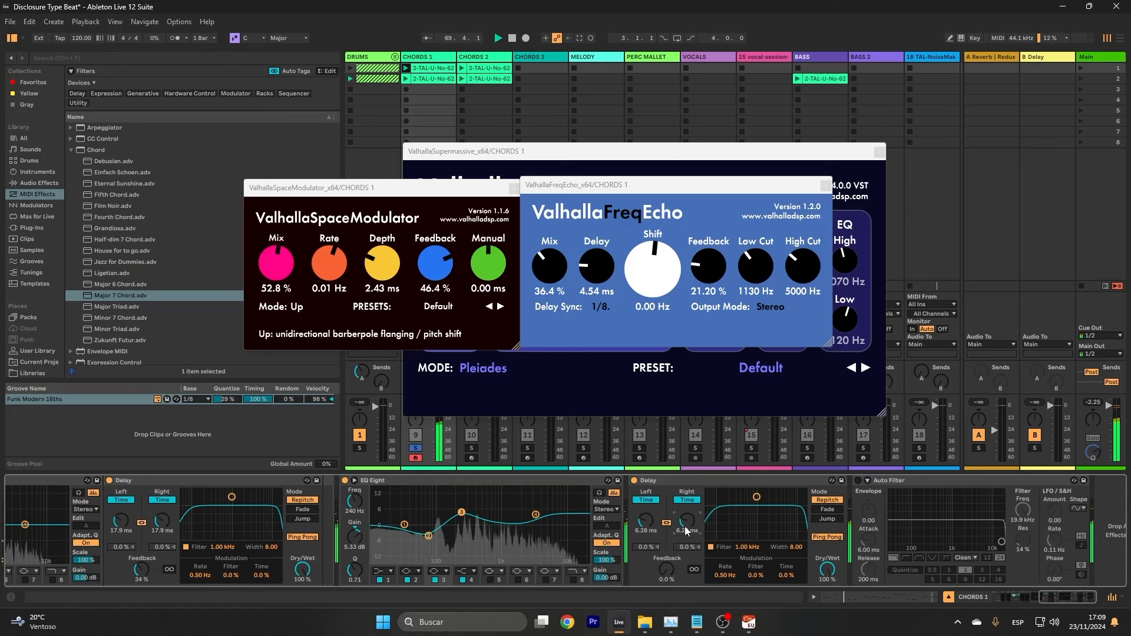
click(938, 486)
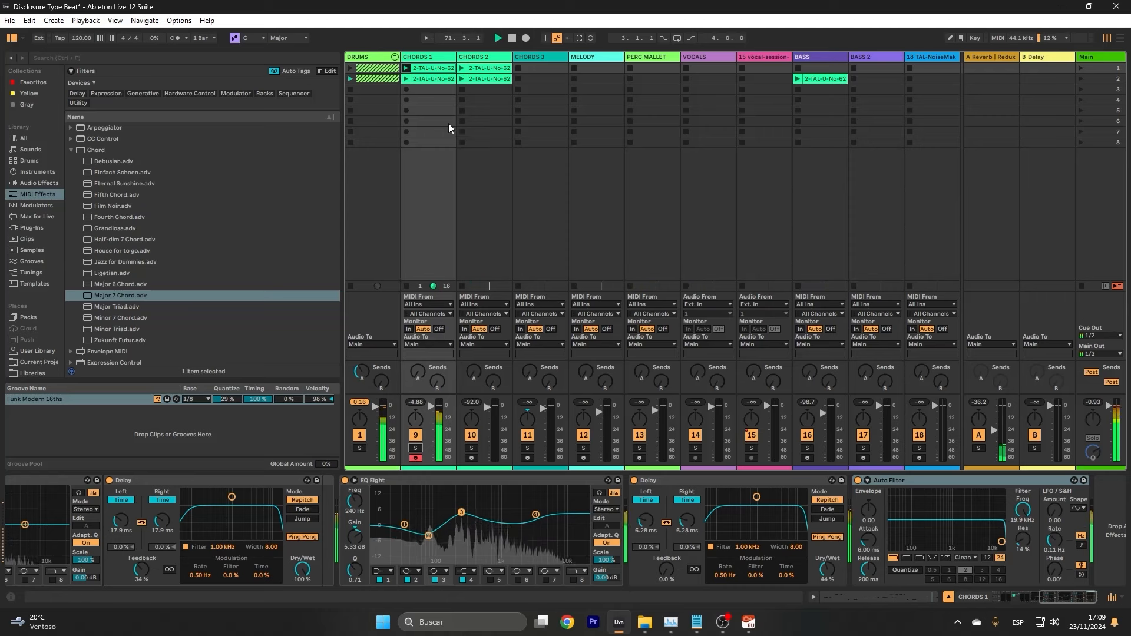
key(space)
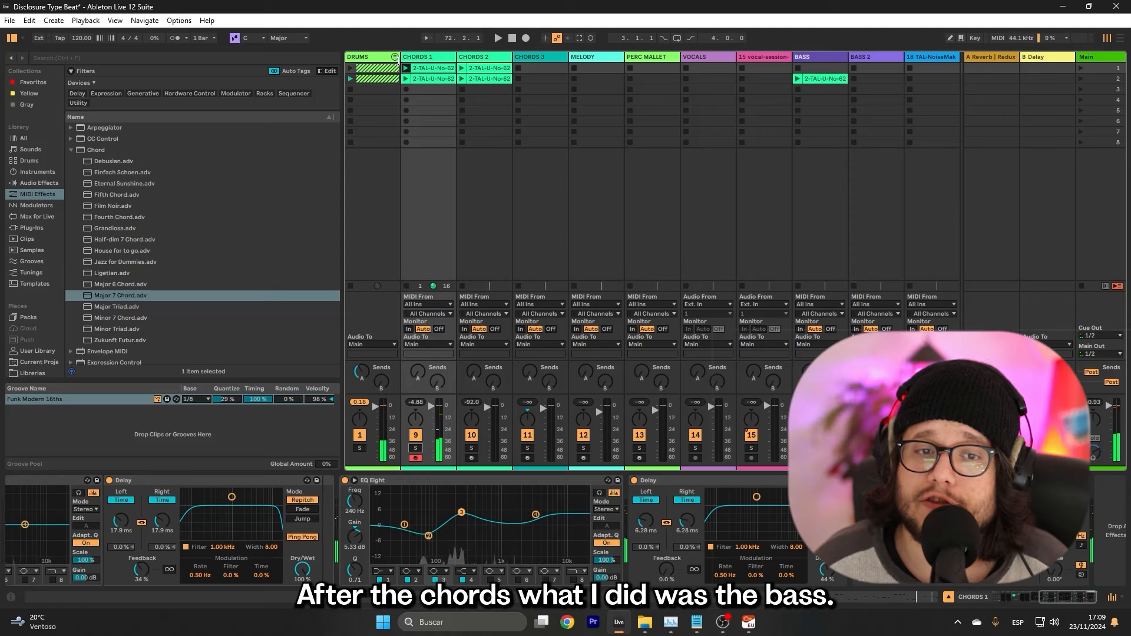
Open TAL-NoiseMaker on the BASS track and turn down the reverb wet amount of its BS Pluggiator FN sound.
click(821, 56)
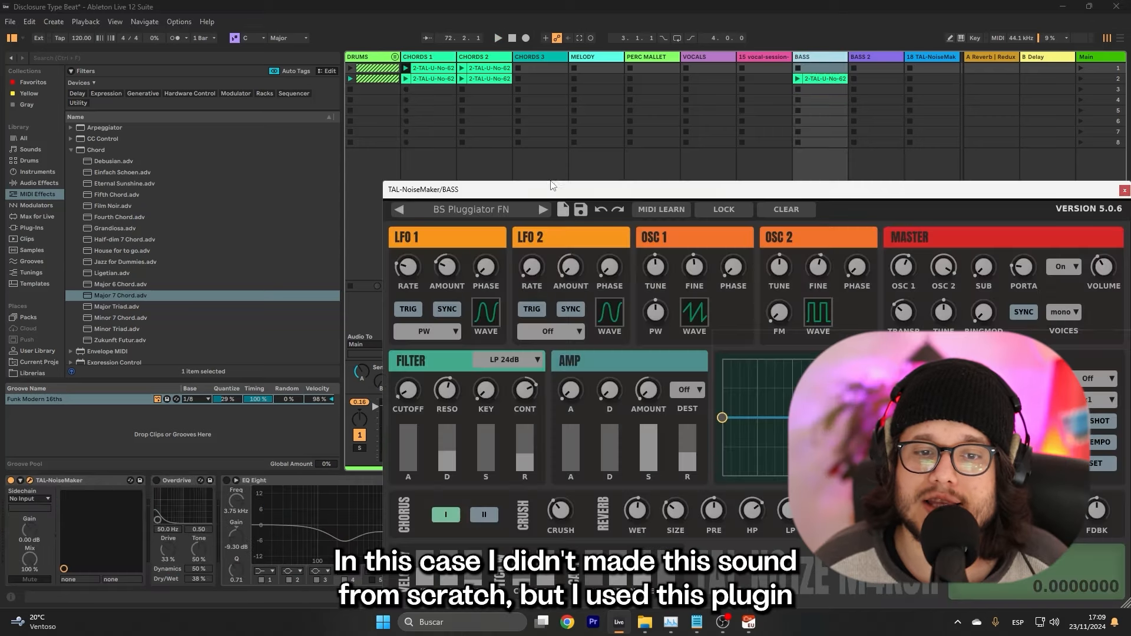
drag(736, 238, 596, 116)
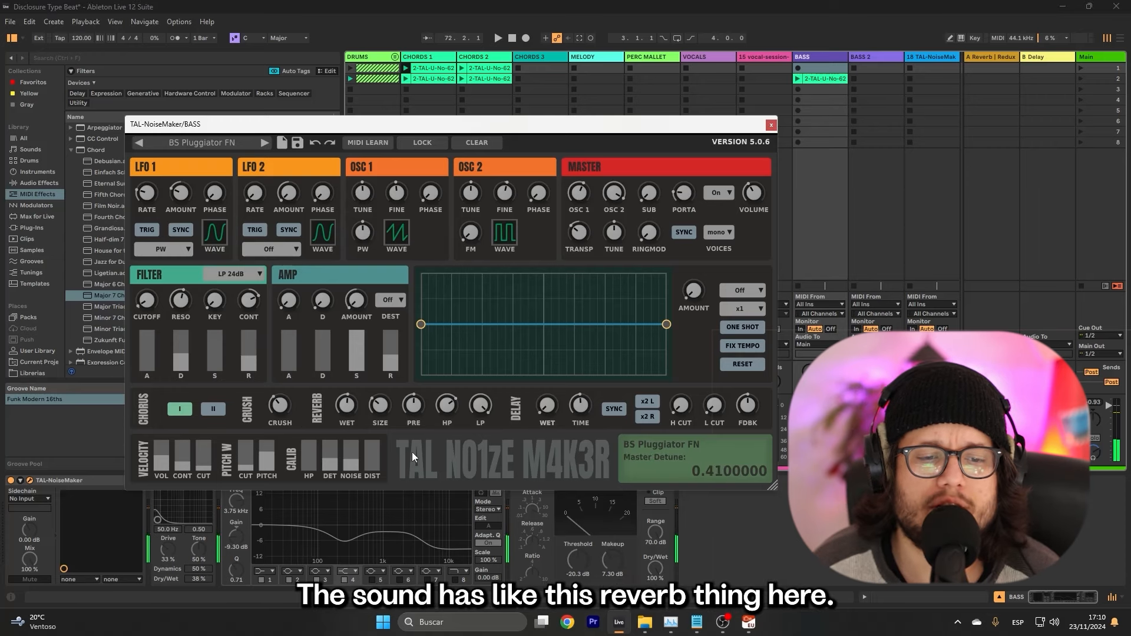
drag(349, 406, 348, 465)
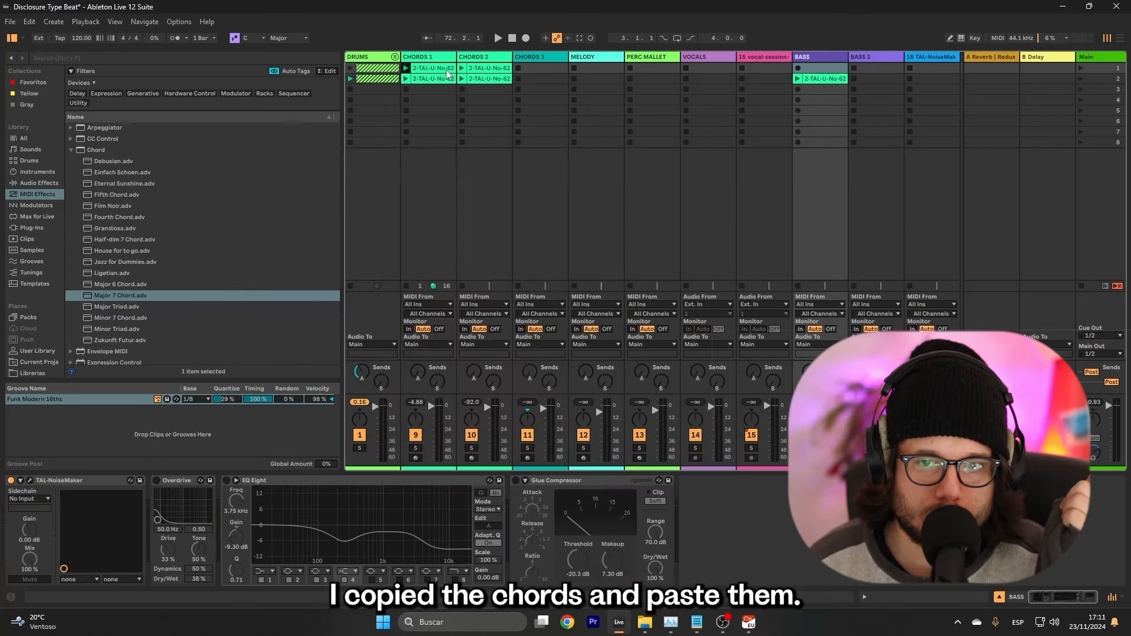
In the BASS clip copied from the chords, lower the second E2 and second A2 notes one octave and raise the second C2 note one octave.
double_click(824, 81)
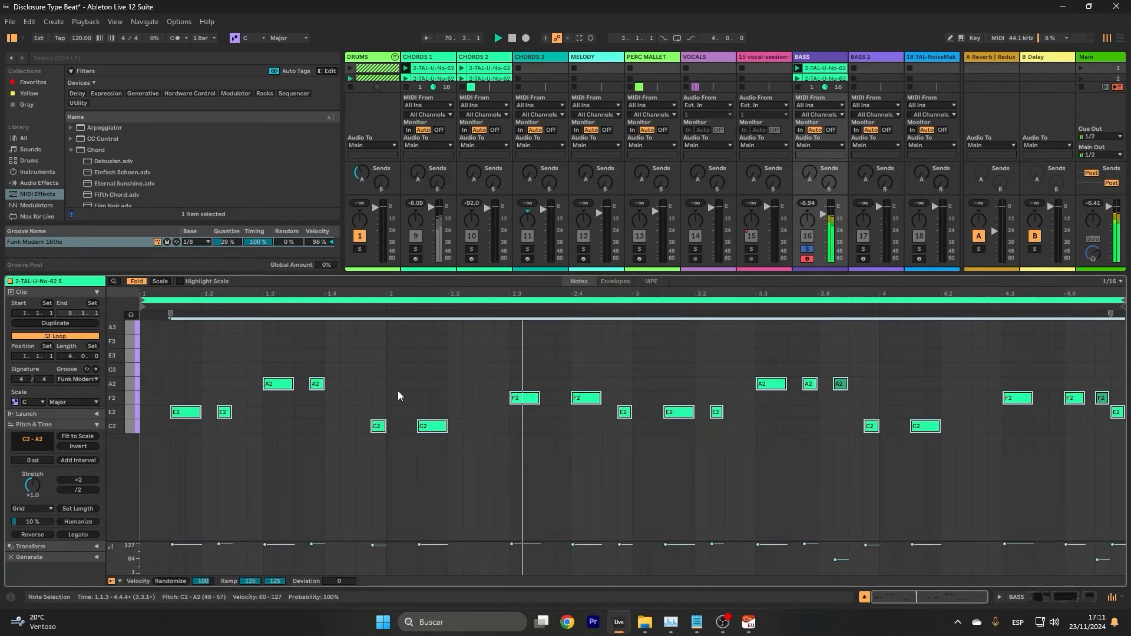
click(224, 412)
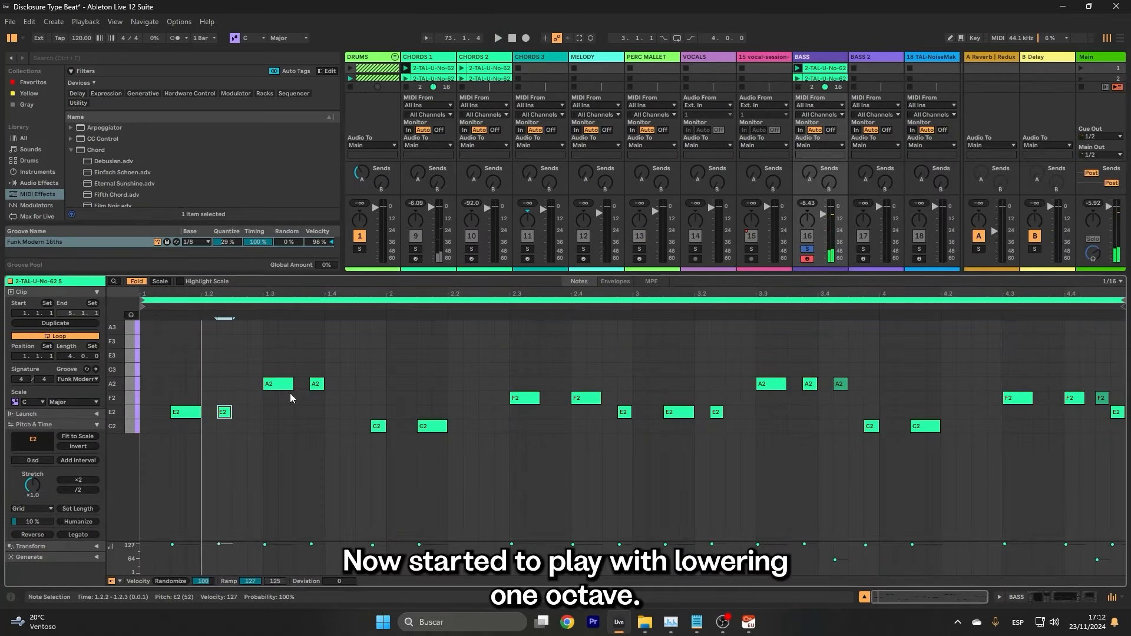
key(shift+Down)
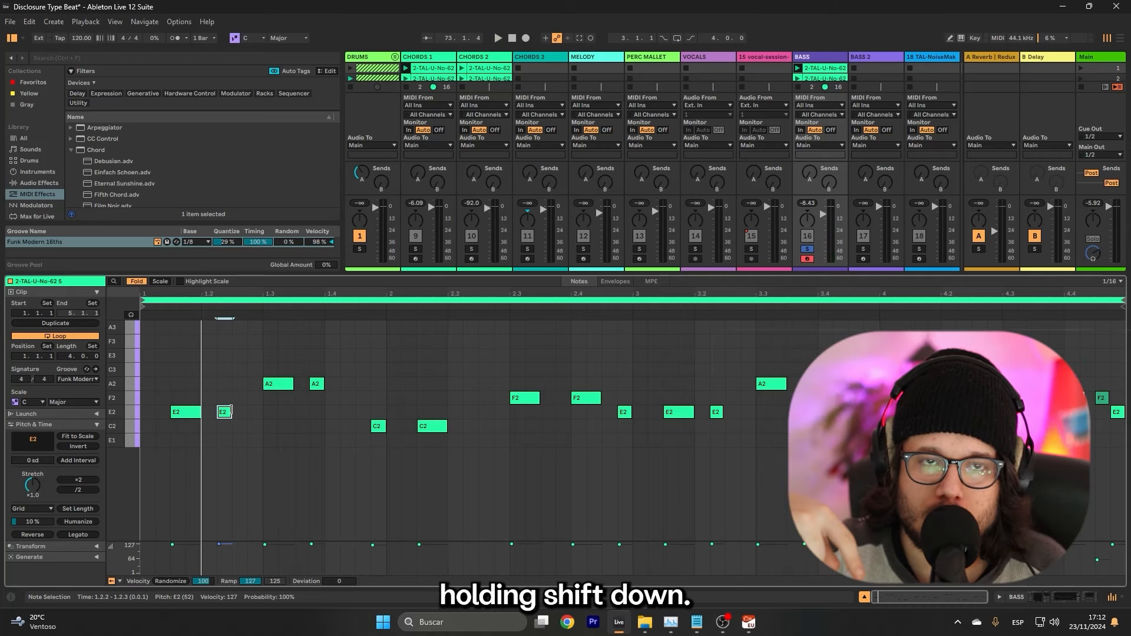
key(shift+Down)
click(316, 383)
key(shift+Down)
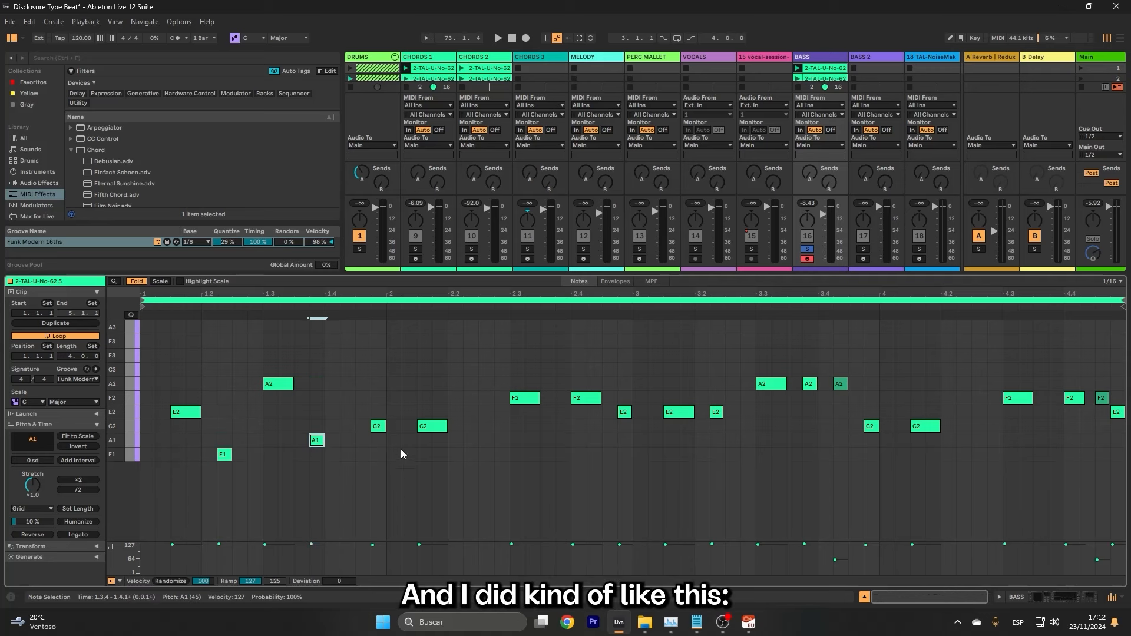
key(space)
click(433, 426)
key(shift+Up)
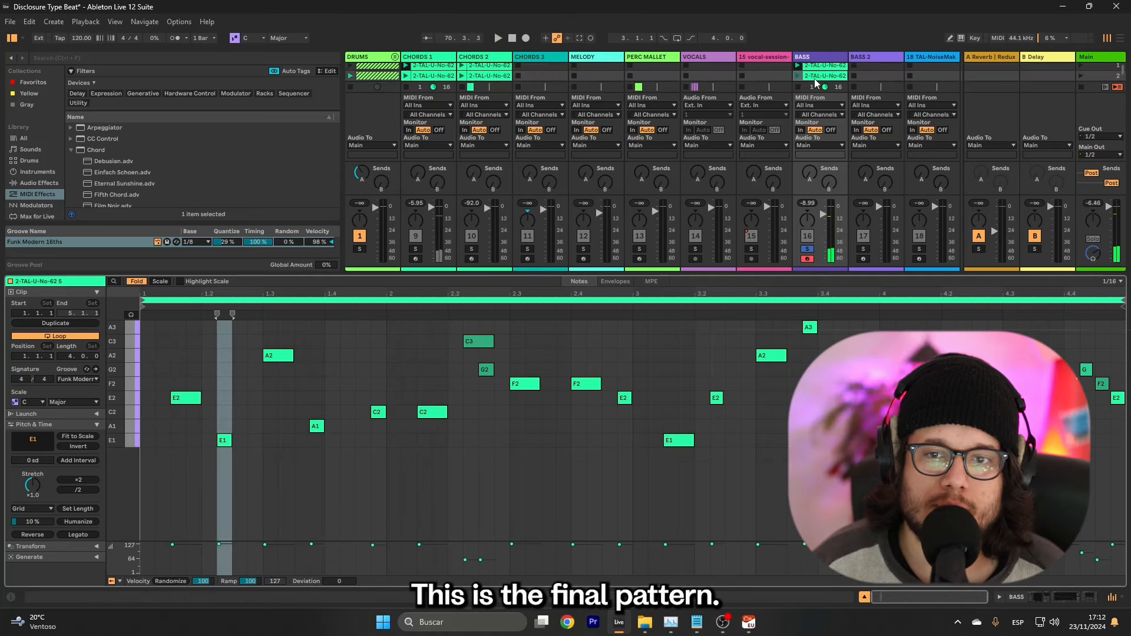
Play the final bass clip with the quiet C3 note in bar 2 selected, and look over the whole pattern.
click(479, 341)
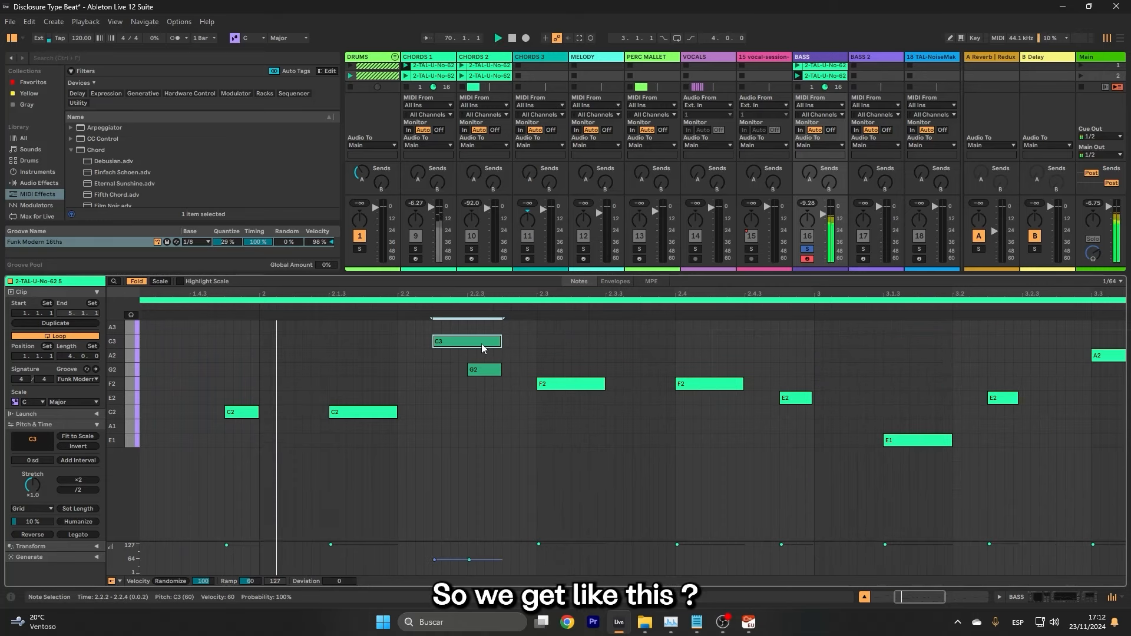
key(space)
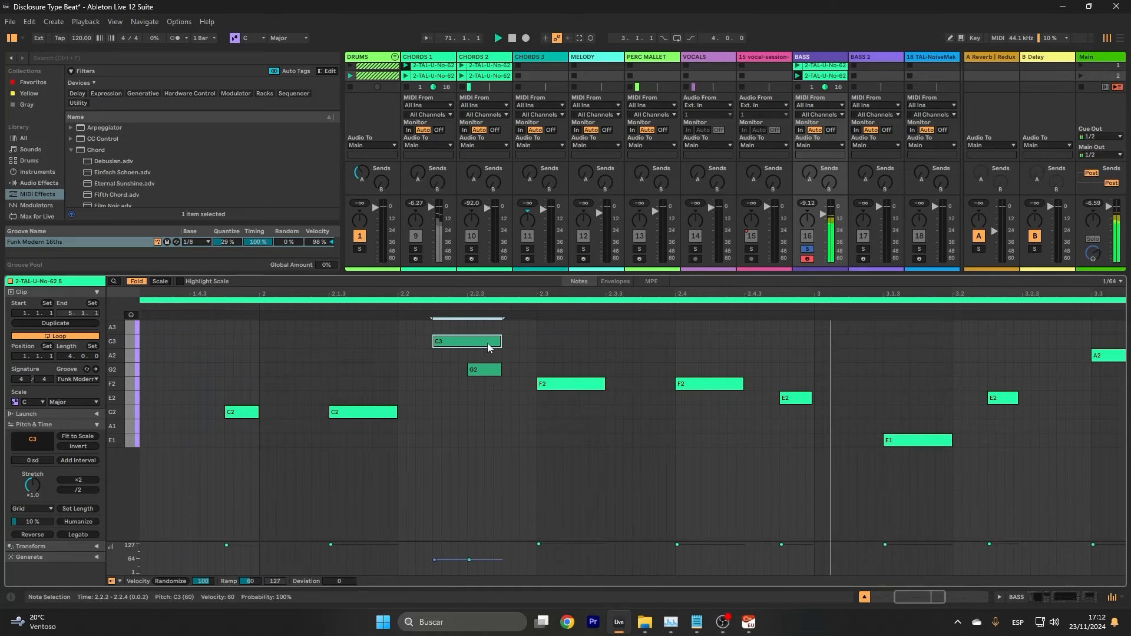
scroll(488, 348, down, 3)
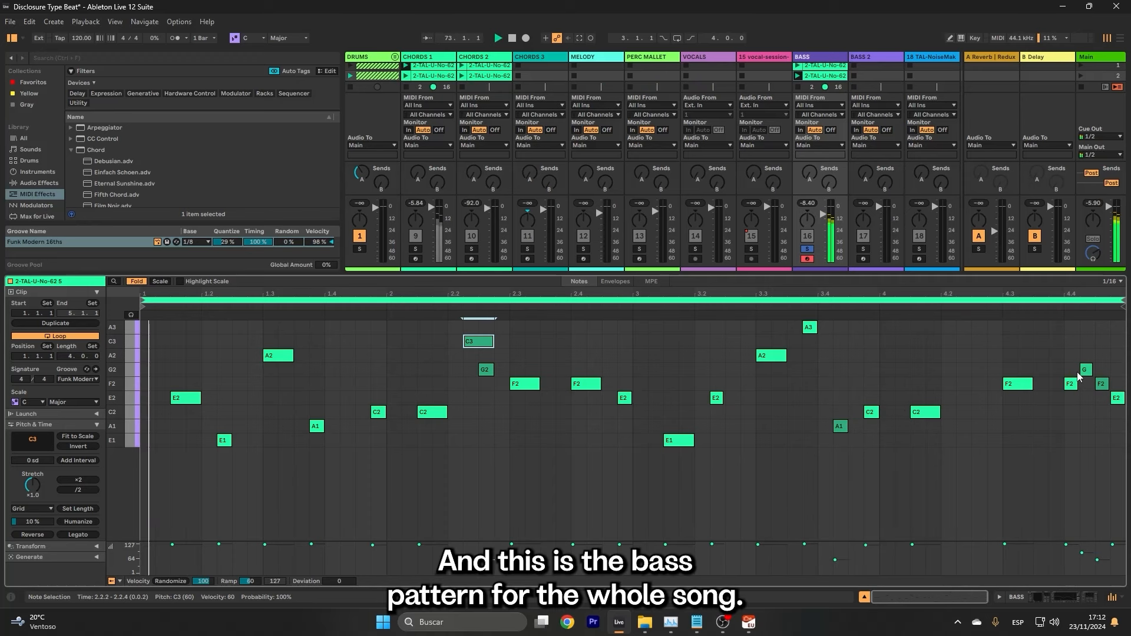
Select the closing F2, G2, F2 and E2 notes at the end of the bass clip's fourth bar to examine the run.
drag(1077, 373, 1117, 422)
key(space)
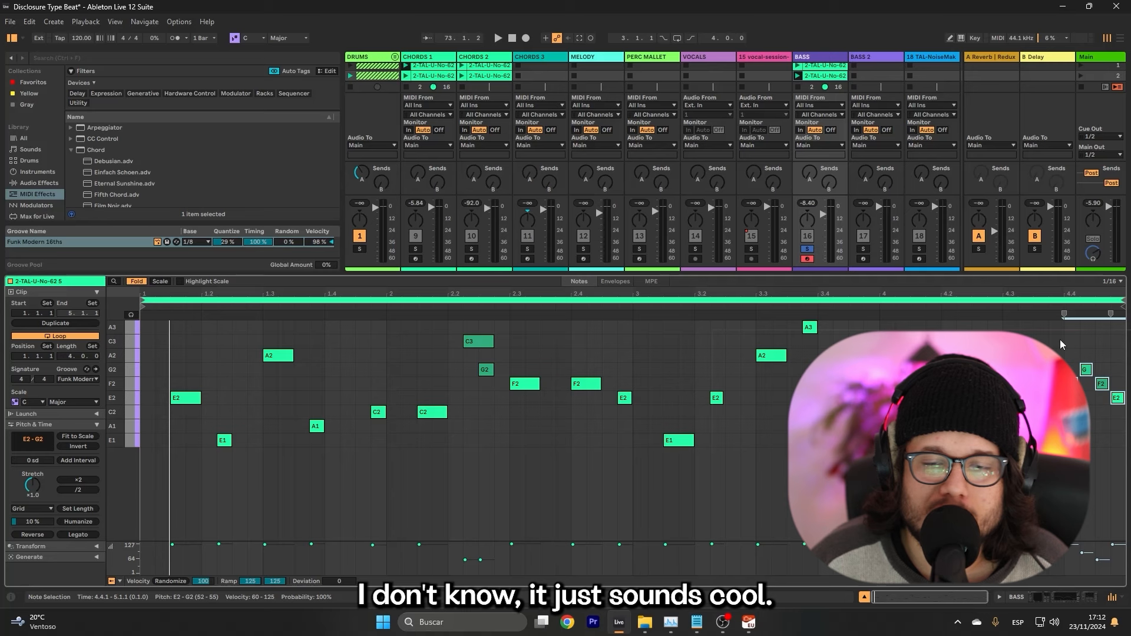
drag(1092, 354, 1068, 373)
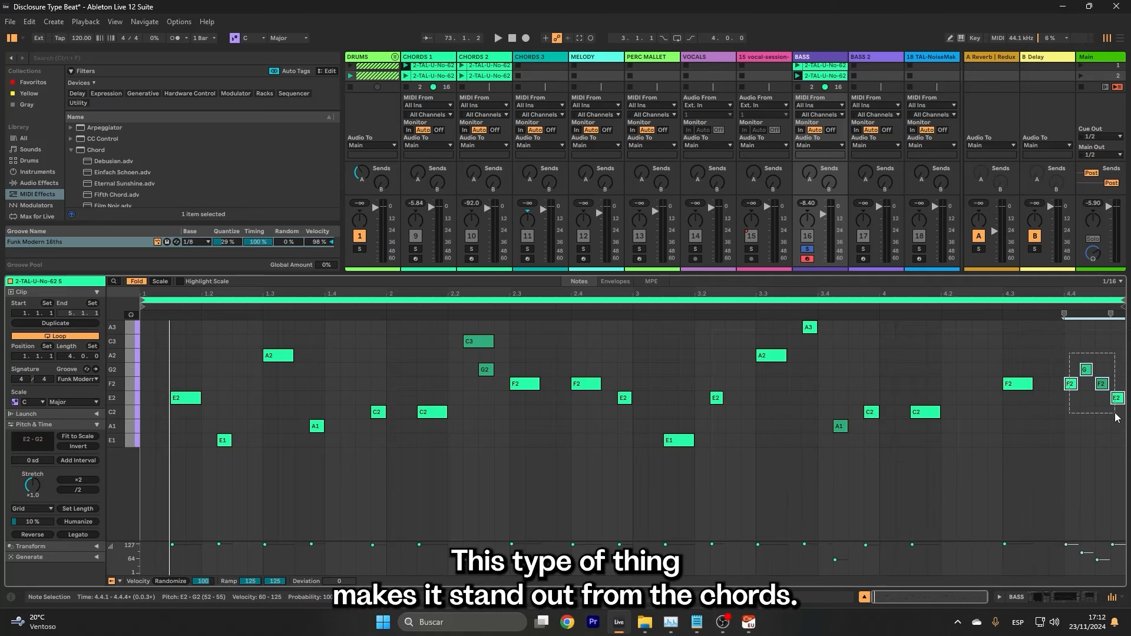
drag(1116, 430, 1116, 429)
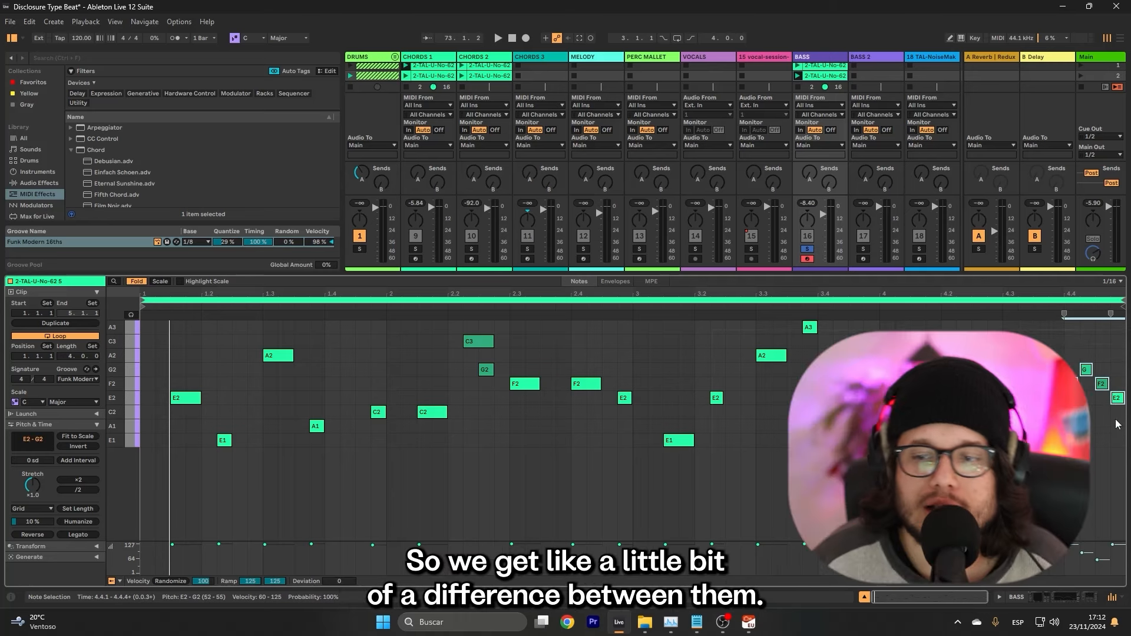
Solo CHORDS 1 together with BASS to hear both parts, and clear the CHORDS 1 solo.
ctrl+click(415, 249)
ctrl+click(415, 258)
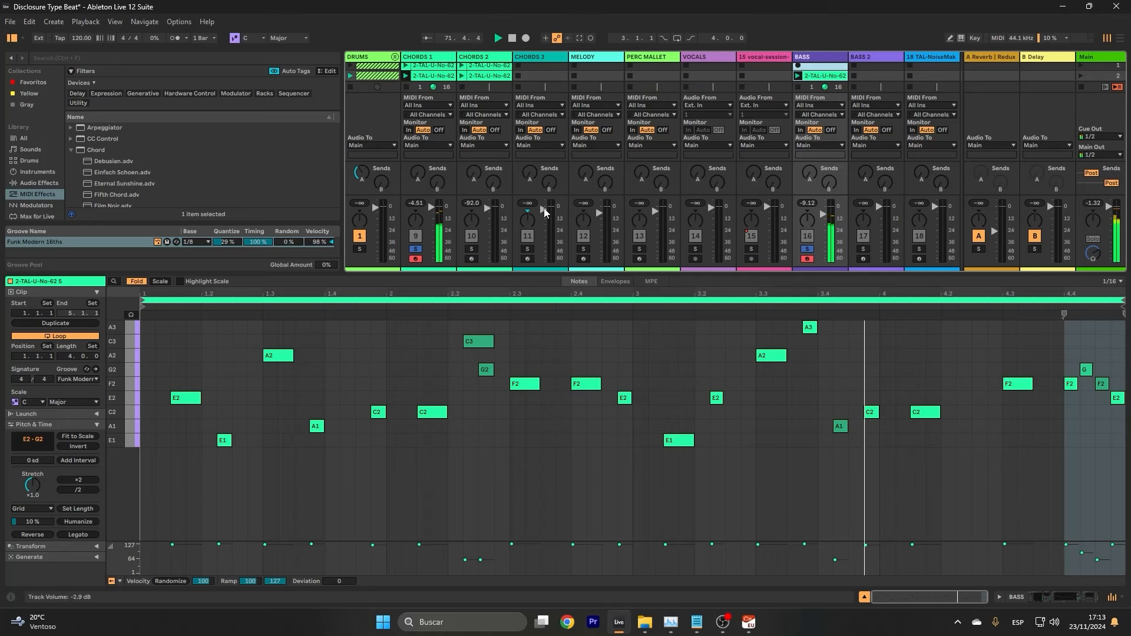
click(416, 250)
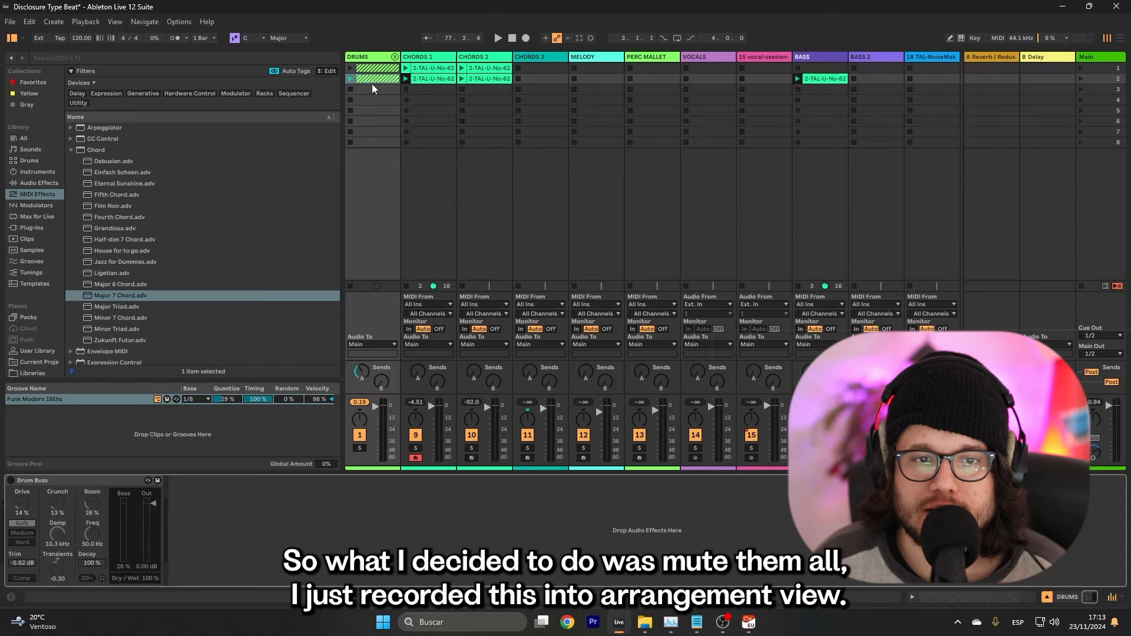
Unfold the DRUMS group and look over the recorded tracks in Arrangement View.
click(395, 56)
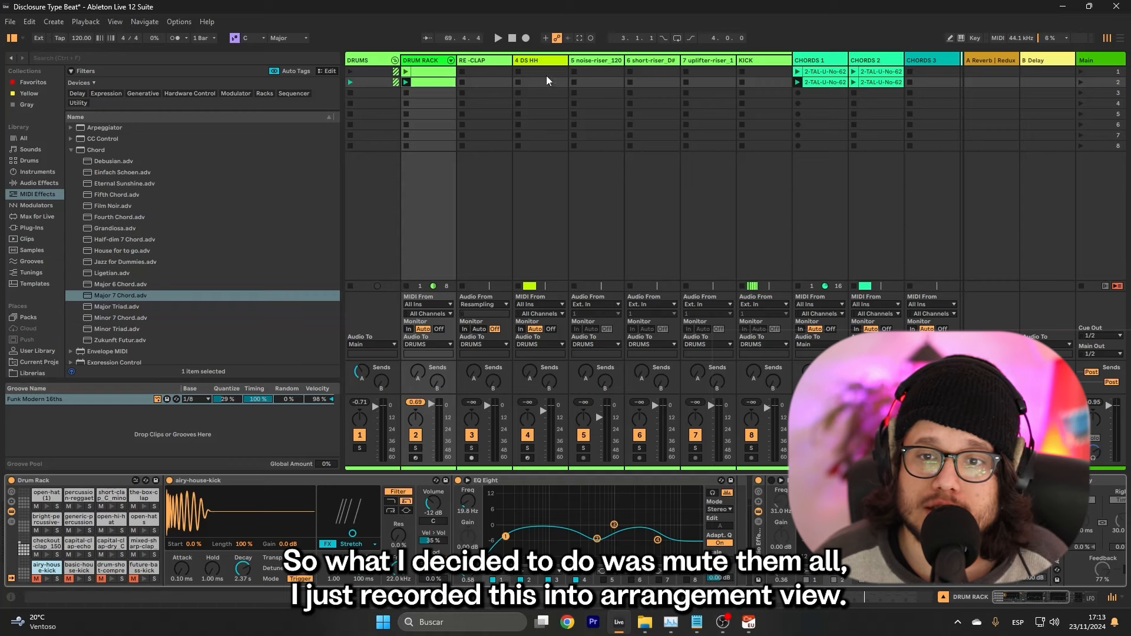
key(Tab)
scroll(874, 247, down, 3)
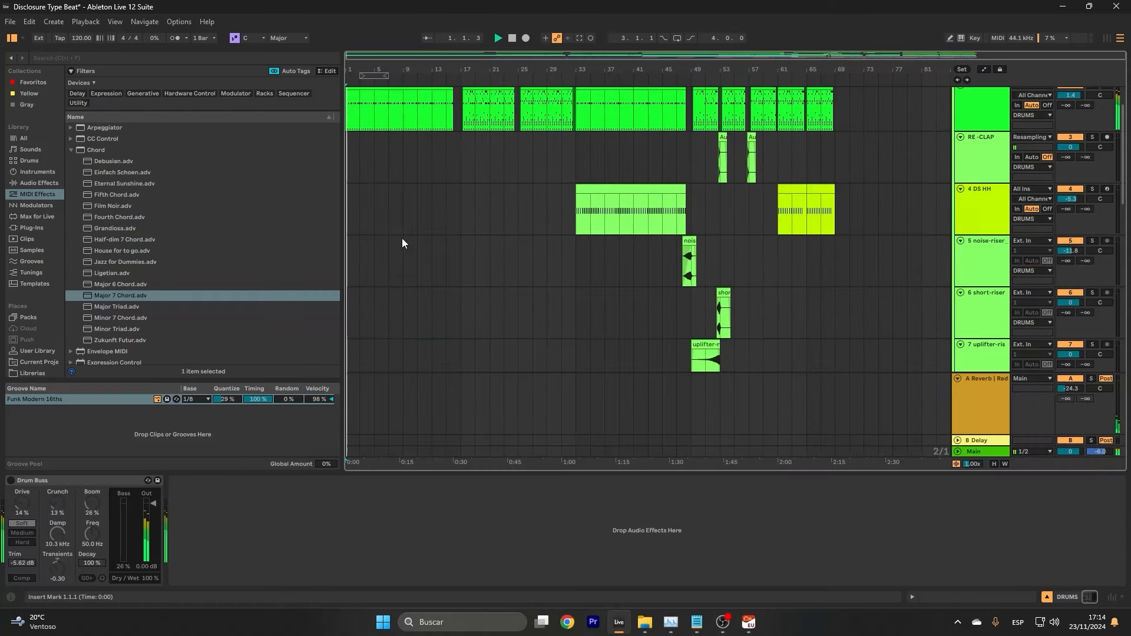
scroll(402, 236, down, 3)
scroll(402, 234, up, 5)
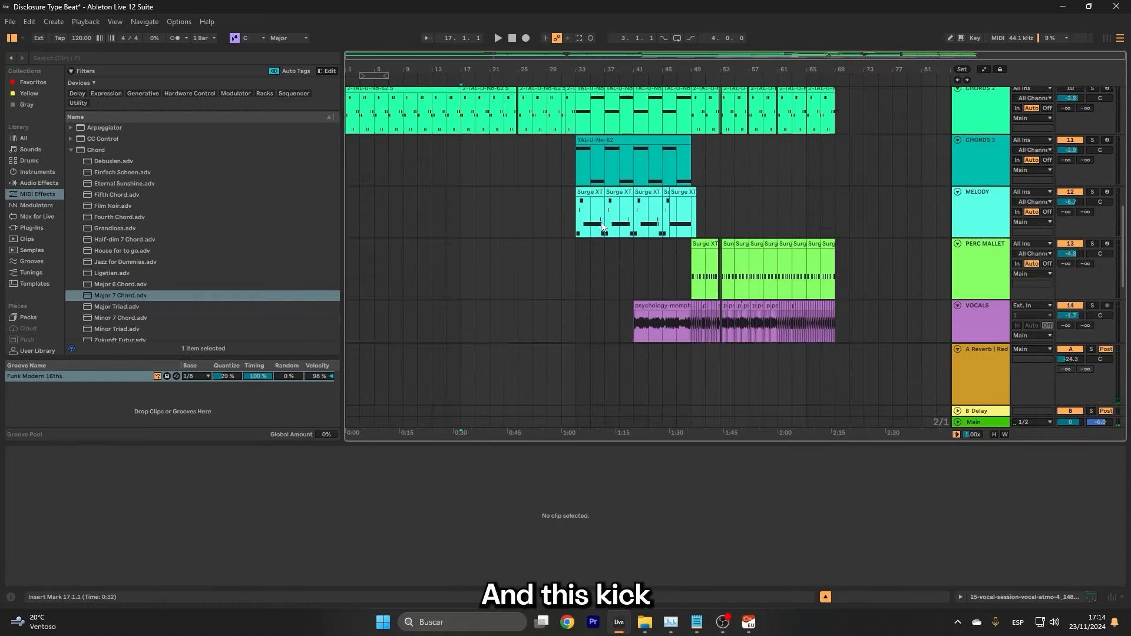
Examine and play the first mixed-house-kick clip at bar 17 of the soloed KICK track.
scroll(1028, 281, down, 3)
click(433, 229)
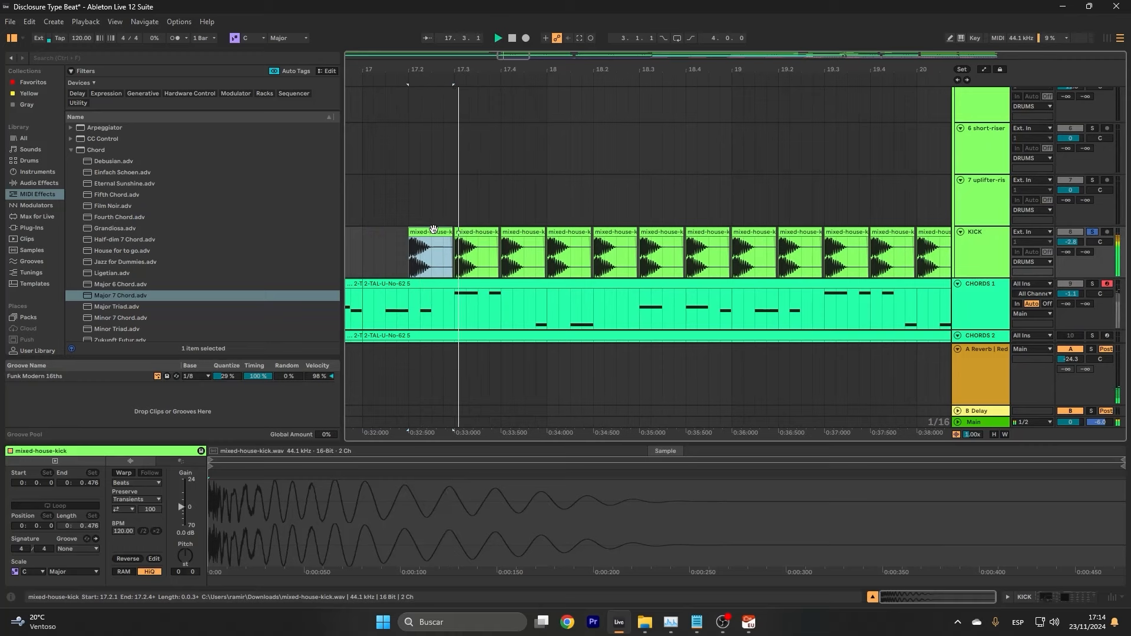
key(z)
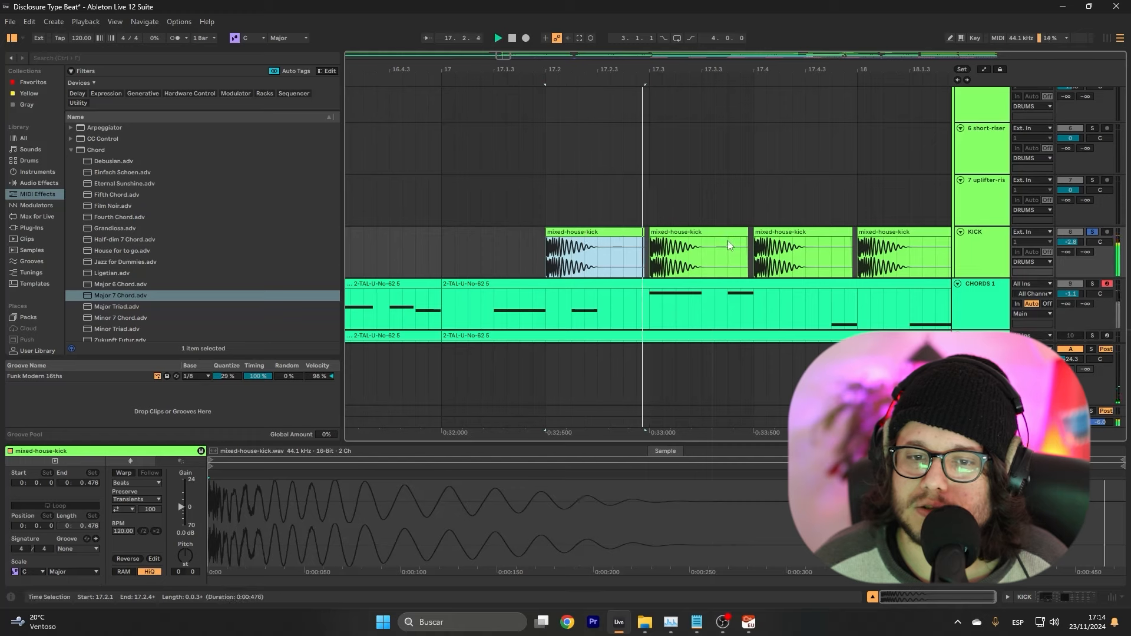
click(988, 255)
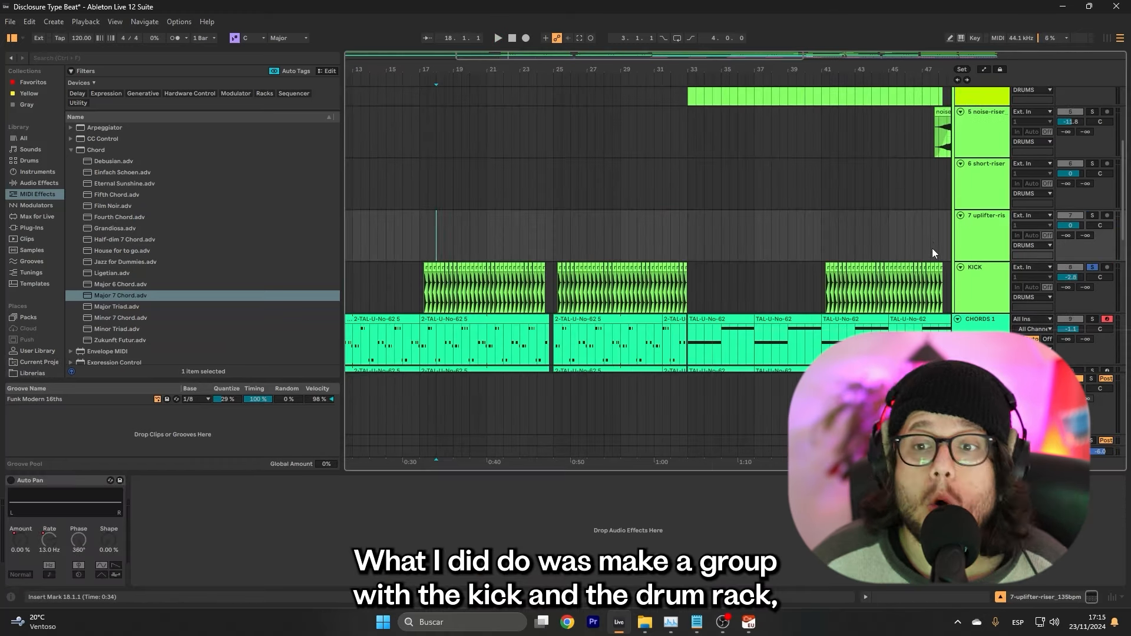
Examine the KICK, DRUM RACK and remaining drum and riser tracks that make up the DRUMS group.
scroll(967, 247, up, 3)
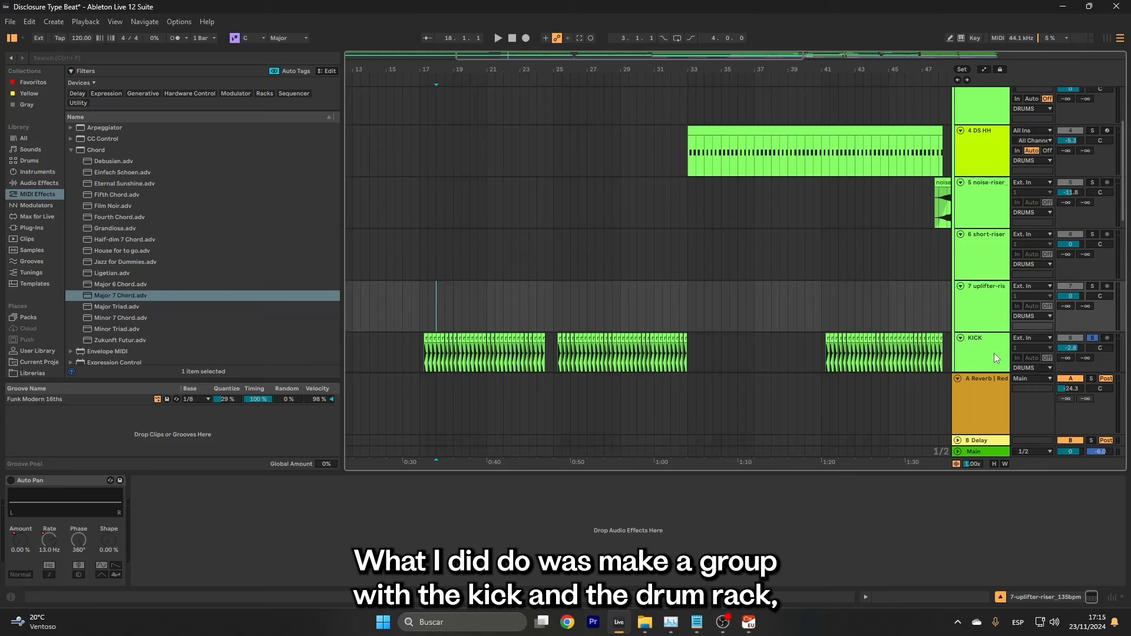
click(995, 352)
scroll(983, 306, up, 3)
click(974, 185)
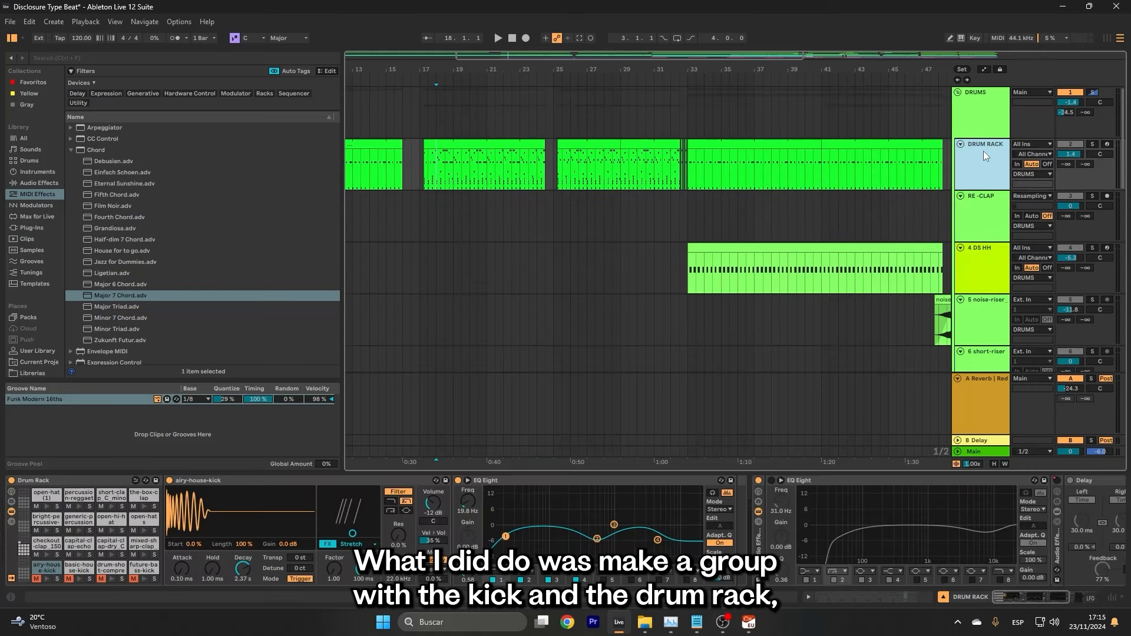
scroll(790, 262, down, 3)
scroll(790, 319, down, 2)
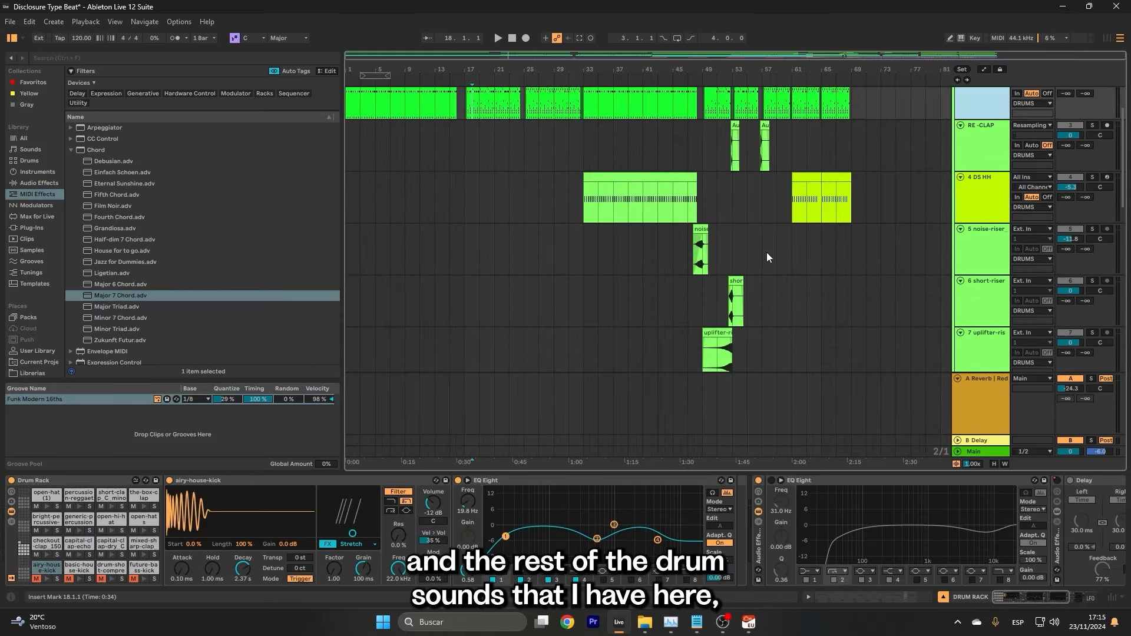
scroll(787, 394, up, 2)
Select the DRUMS group and compare its sound with Drum Buss bypassed and active, leaving Drum Buss on.
click(967, 126)
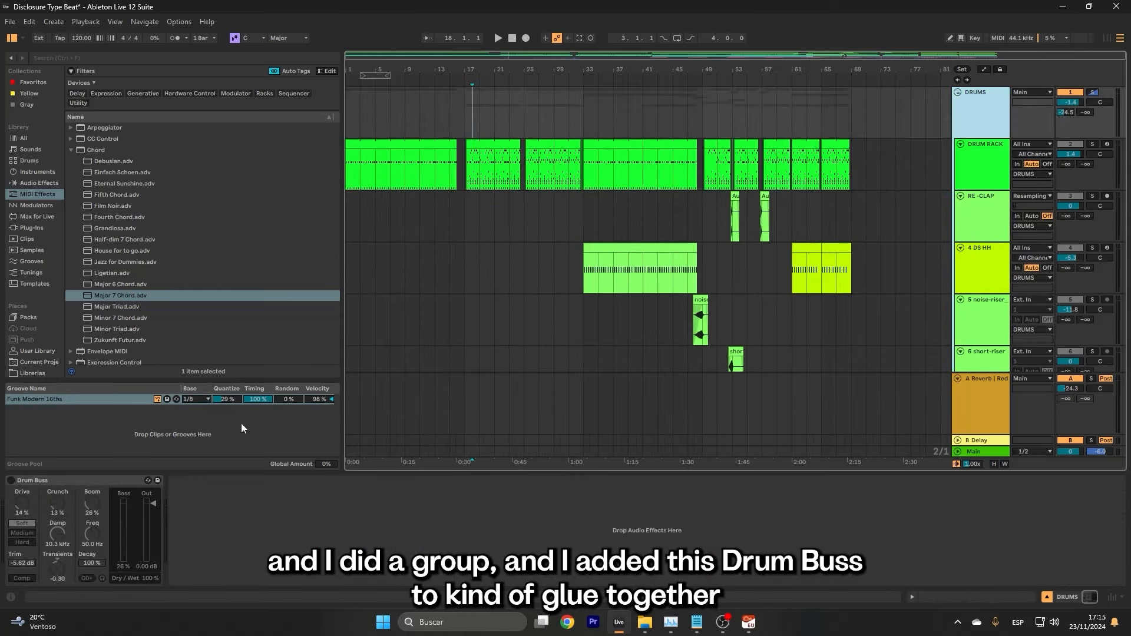
click(17, 493)
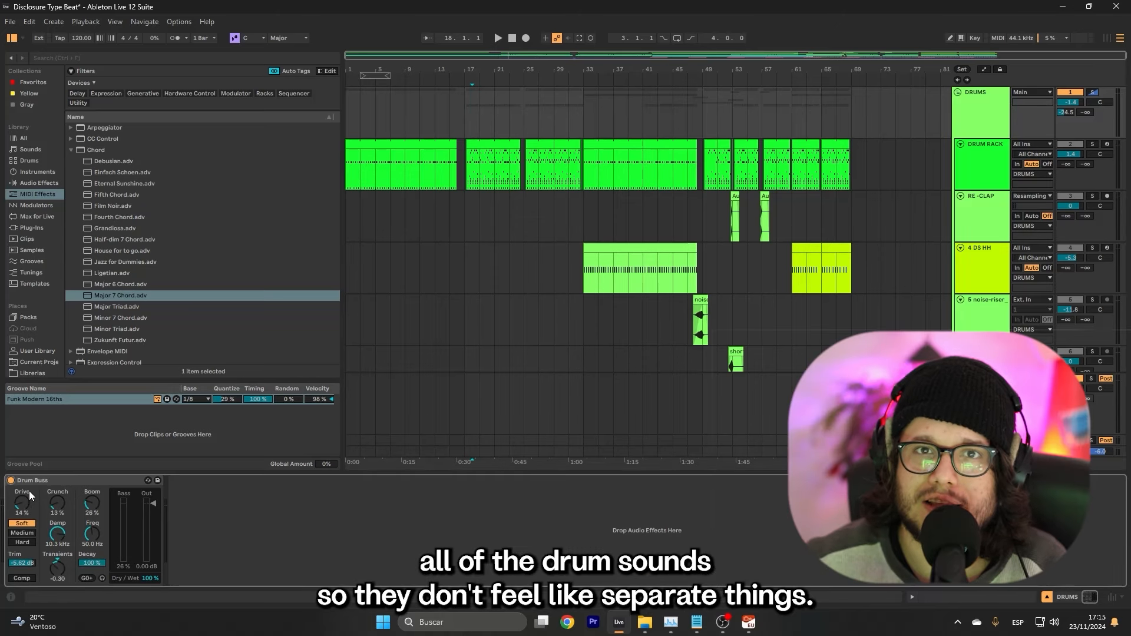
click(10, 480)
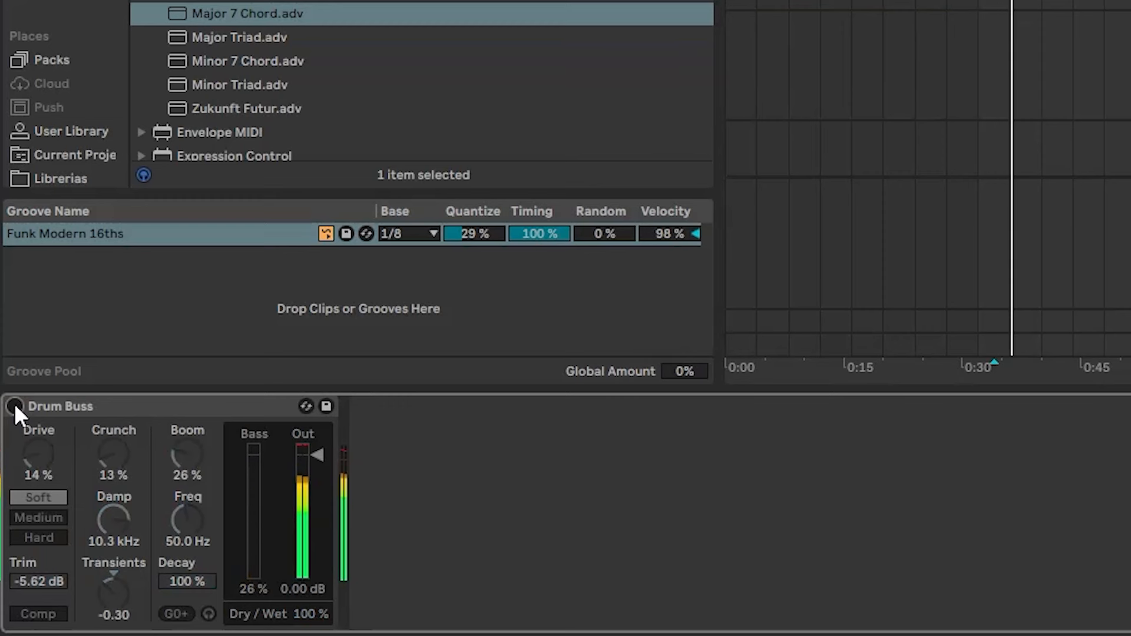
click(15, 406)
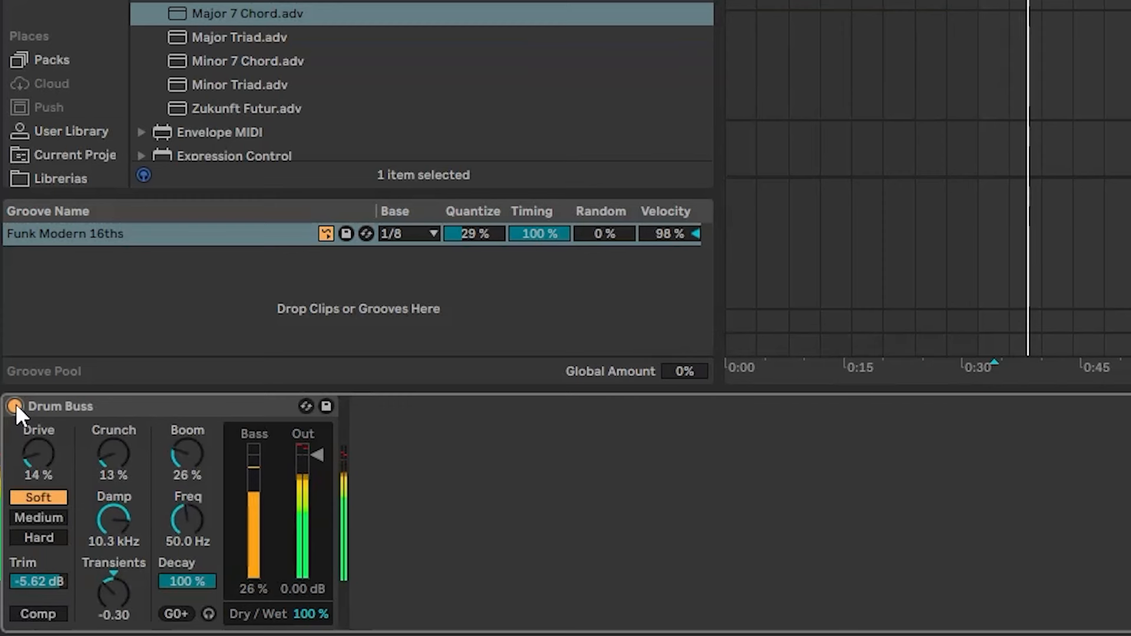
Examine the silent bar 16 on the DRUM RACK track and the short gap before the beat re-enters after bar 17.
scroll(870, 52, down, 8)
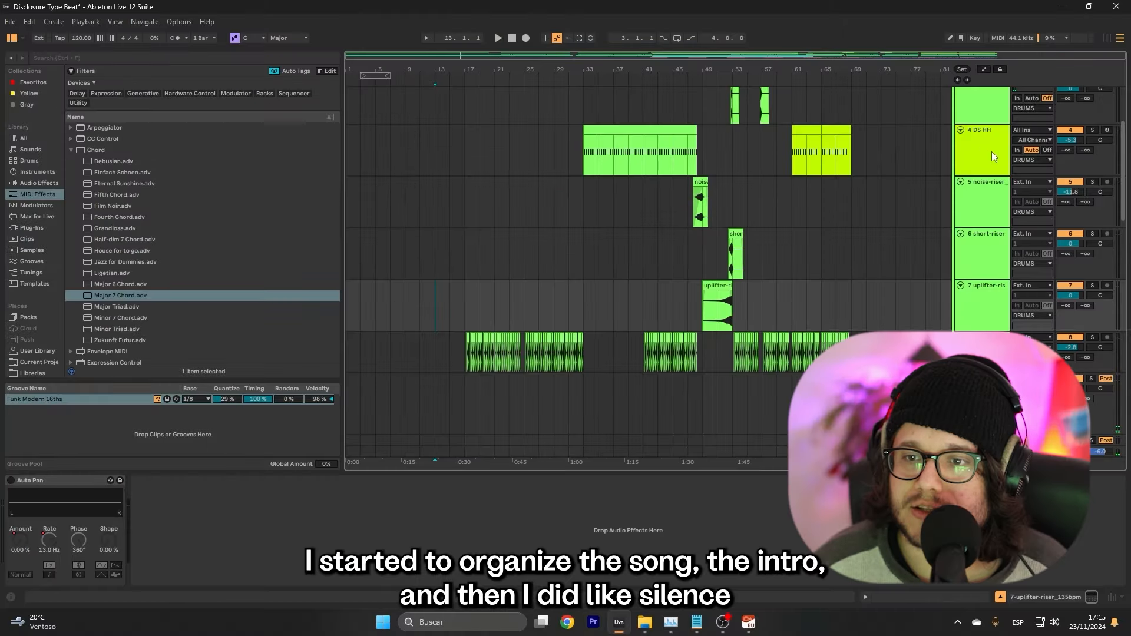
scroll(564, 166, up, 5)
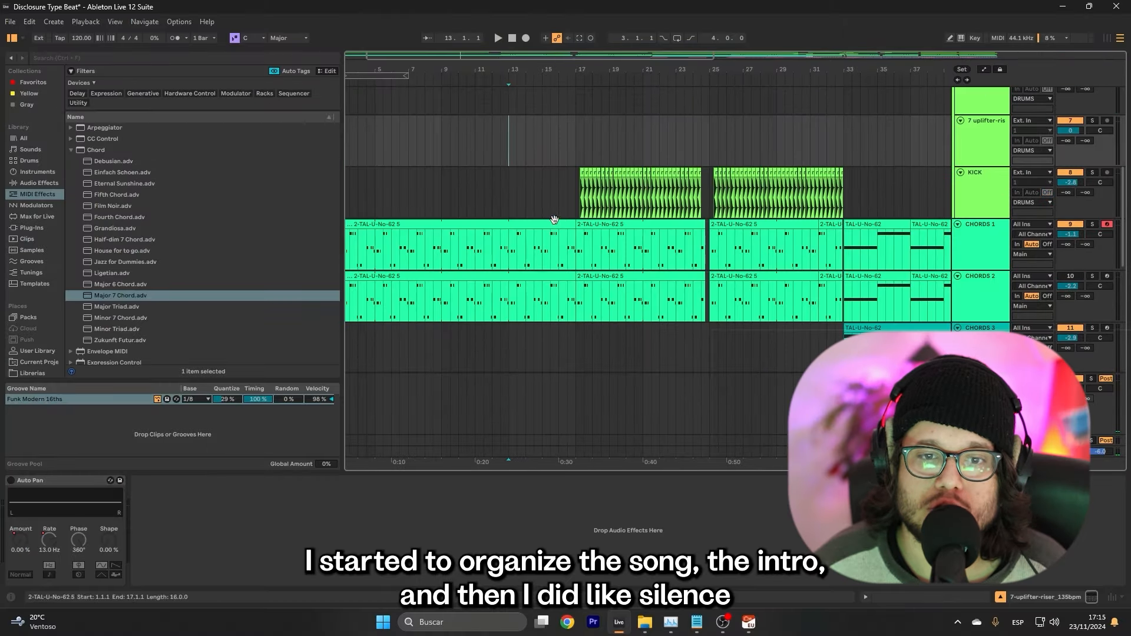
scroll(551, 217, up, 10)
drag(561, 142, 579, 144)
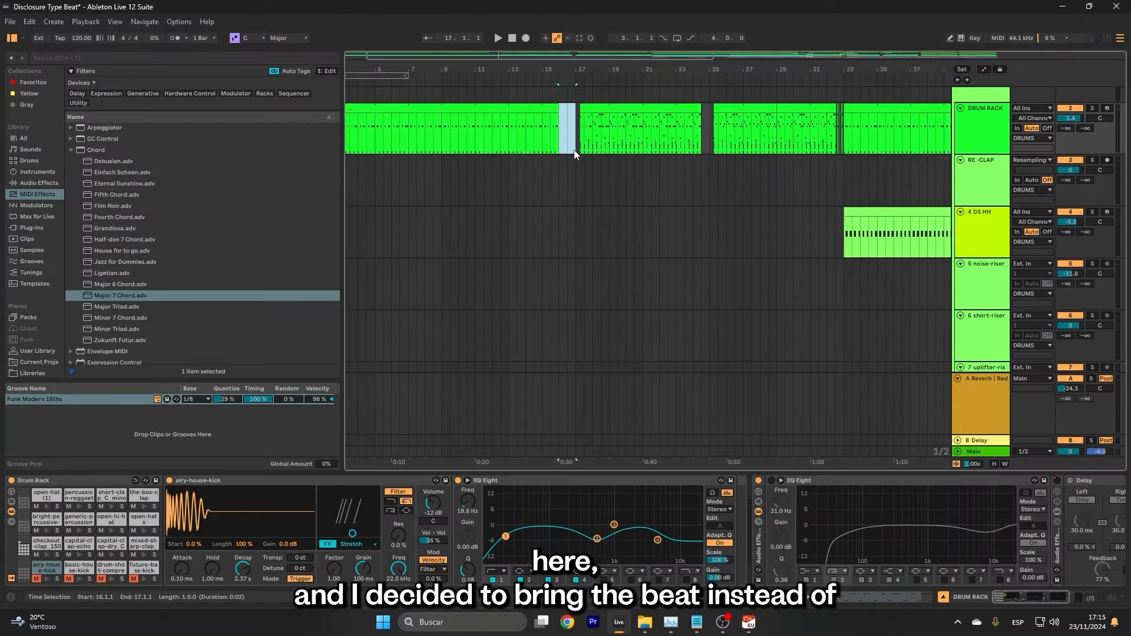
scroll(580, 149, up, 6)
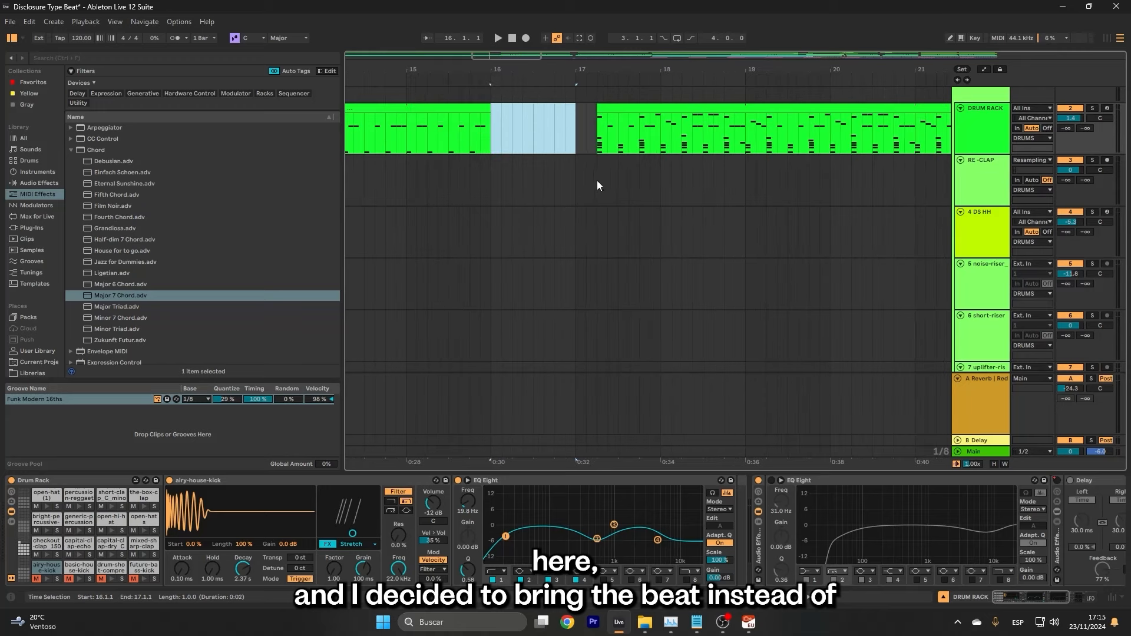
drag(596, 180, 686, 189)
drag(582, 139, 595, 144)
key(Delete)
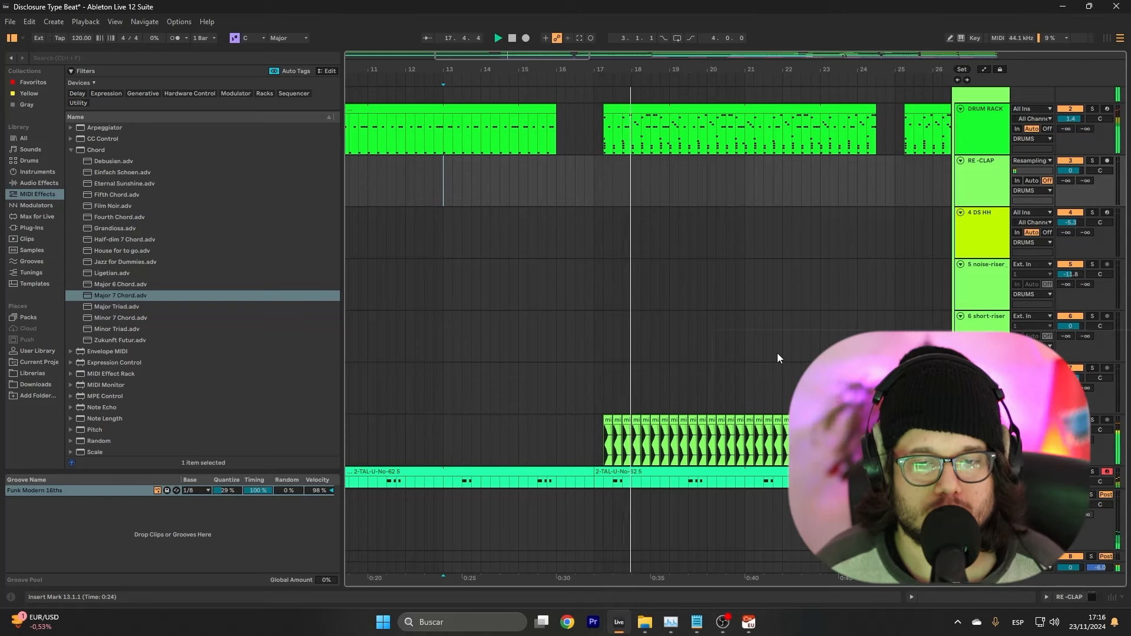
Play the section after bar 17 and look over its drum, chord, vocal and bass tracks up to the BASS 2 clip.
ctrl+scroll(778, 358, down, 3)
scroll(777, 357, down, 5)
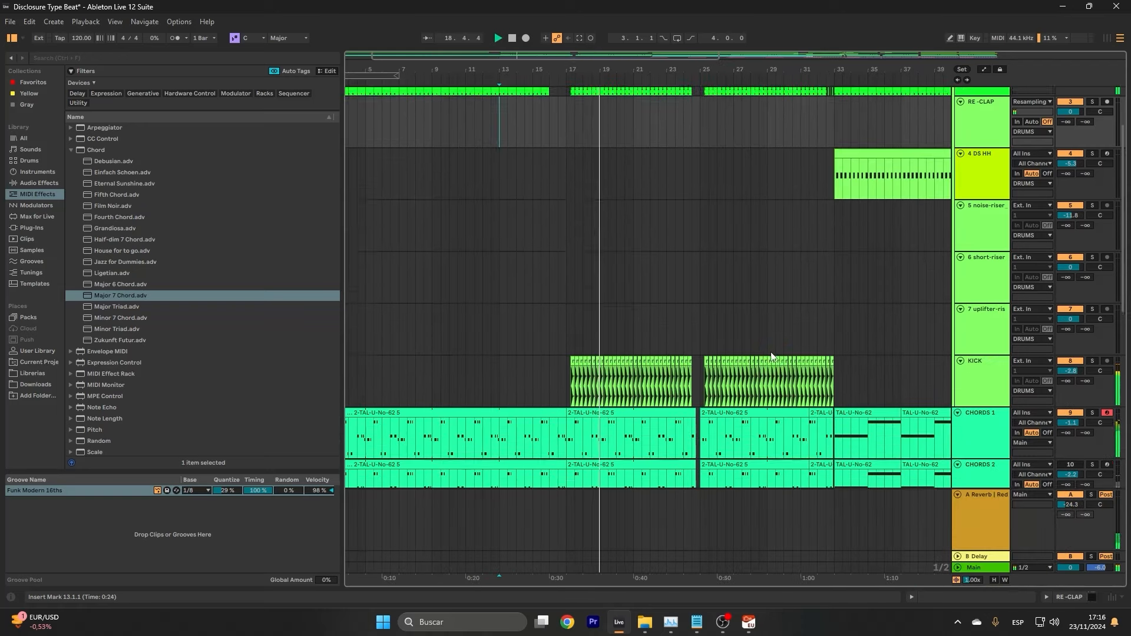
scroll(771, 355, down, 7)
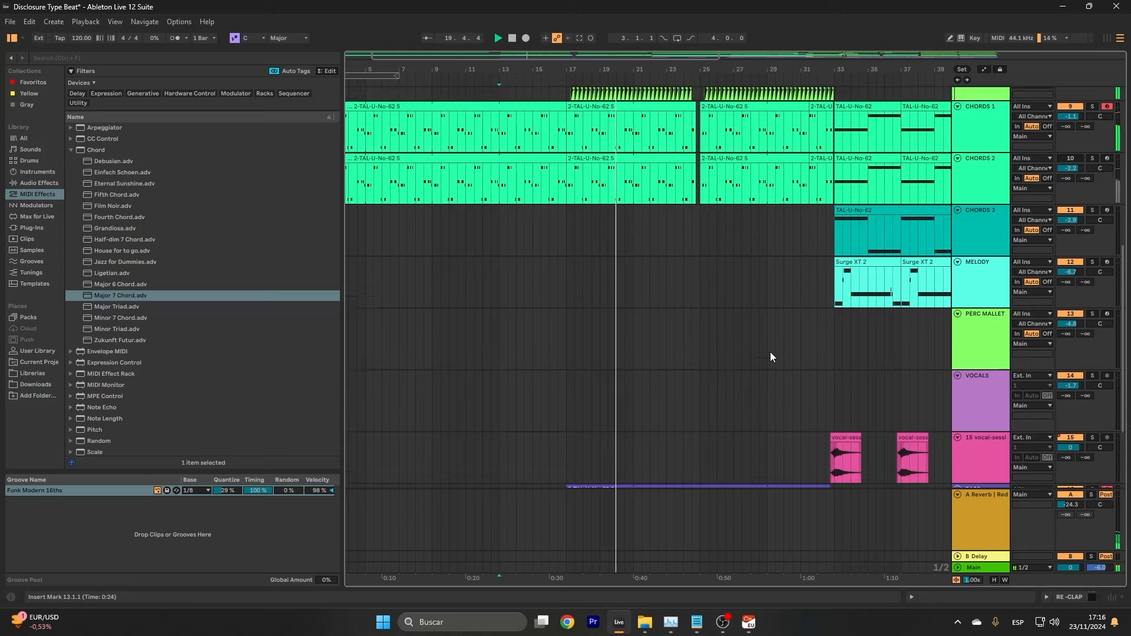
scroll(769, 352, up, 8)
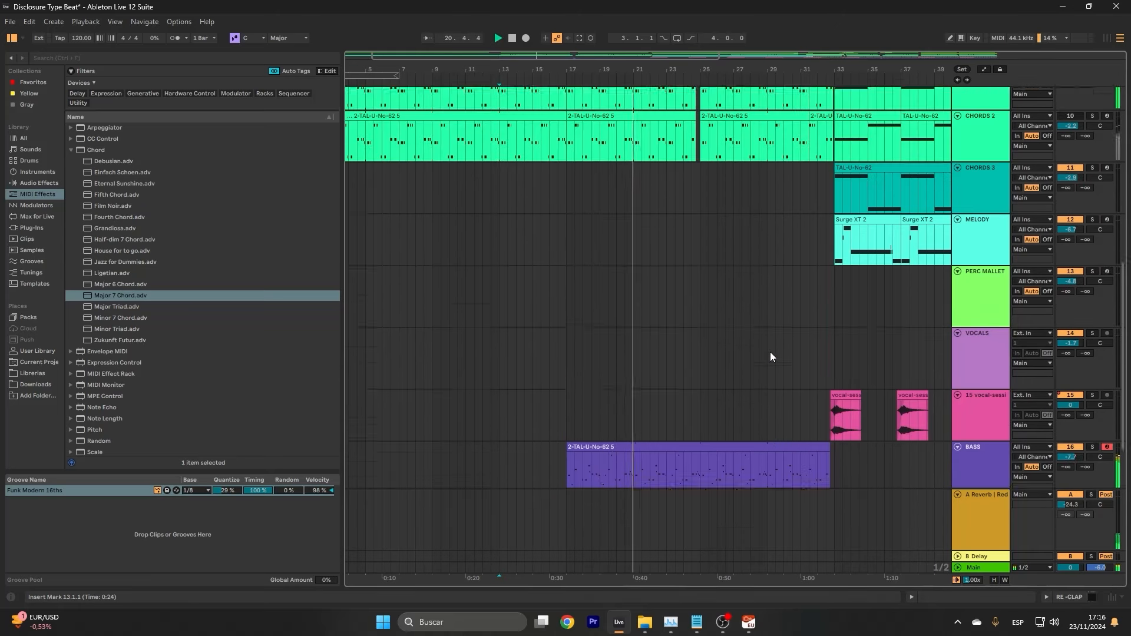
scroll(770, 353, up, 3)
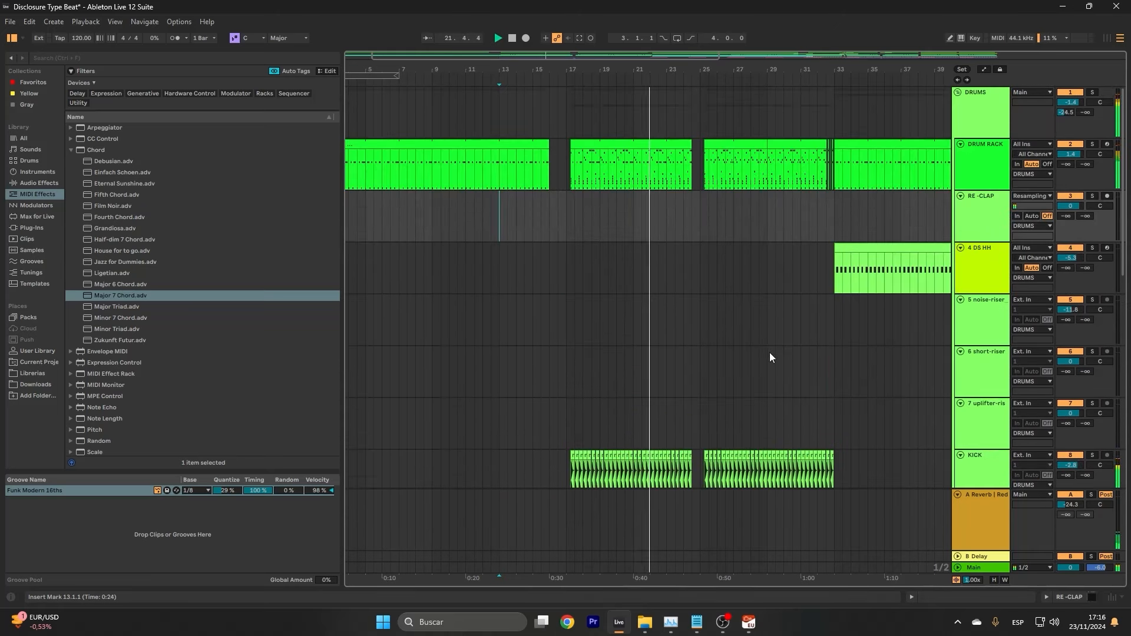
scroll(770, 352, down, 2)
scroll(770, 357, down, 7)
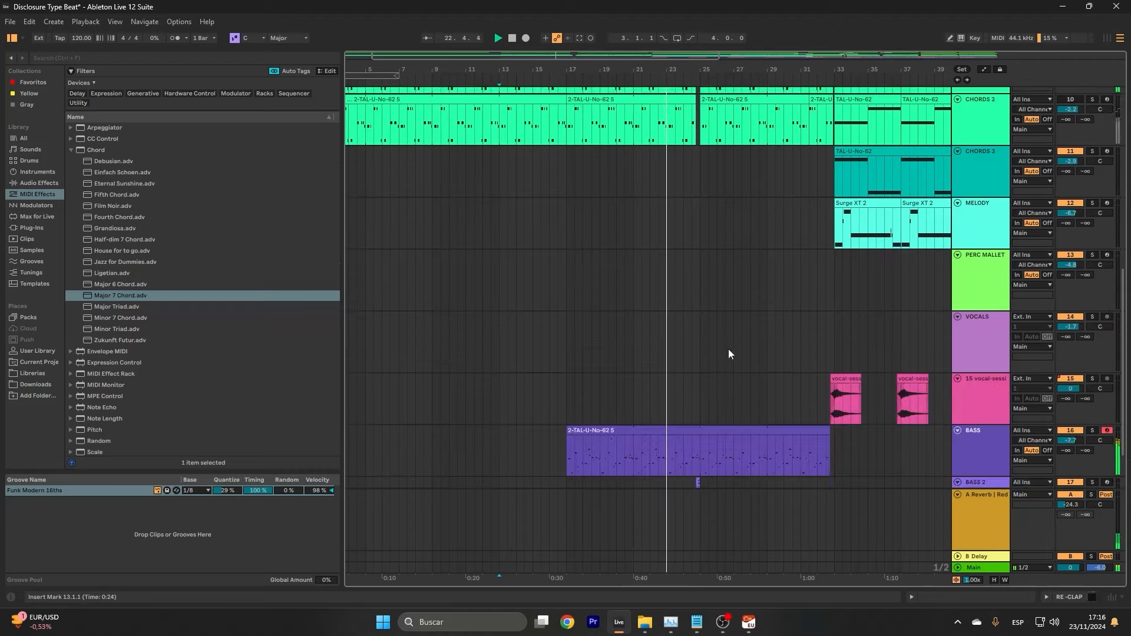
scroll(738, 353, up, 5)
scroll(678, 356, down, 2)
scroll(695, 352, up, 4)
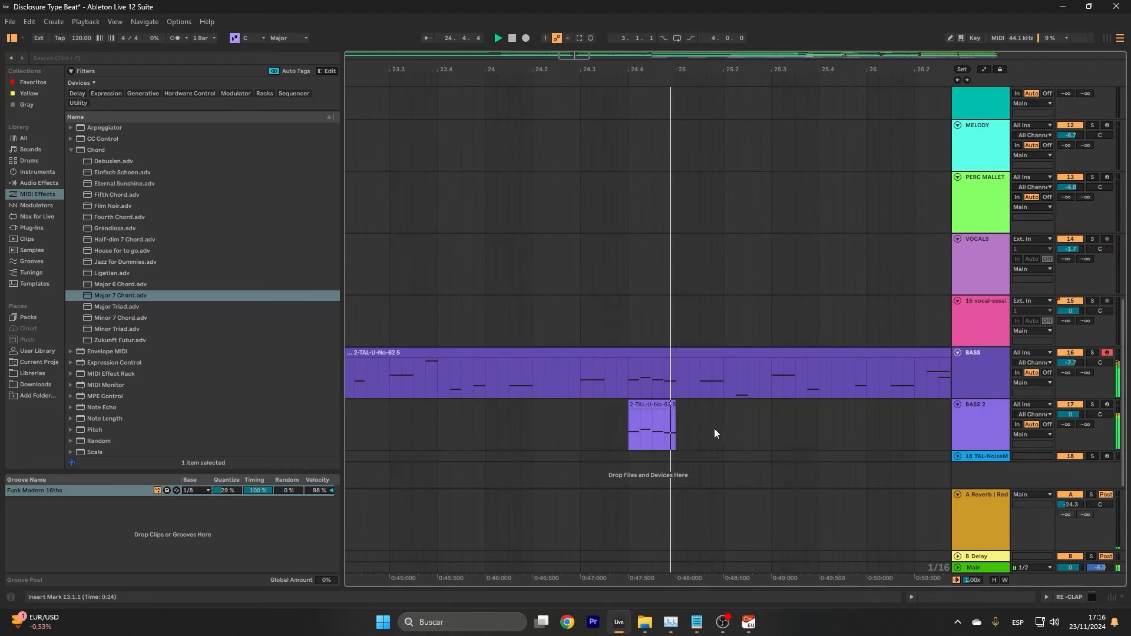
Solo BASS 2 and play its short clip at 24.4, alone and together with the BASS track.
click(654, 428)
key(space)
click(1092, 406)
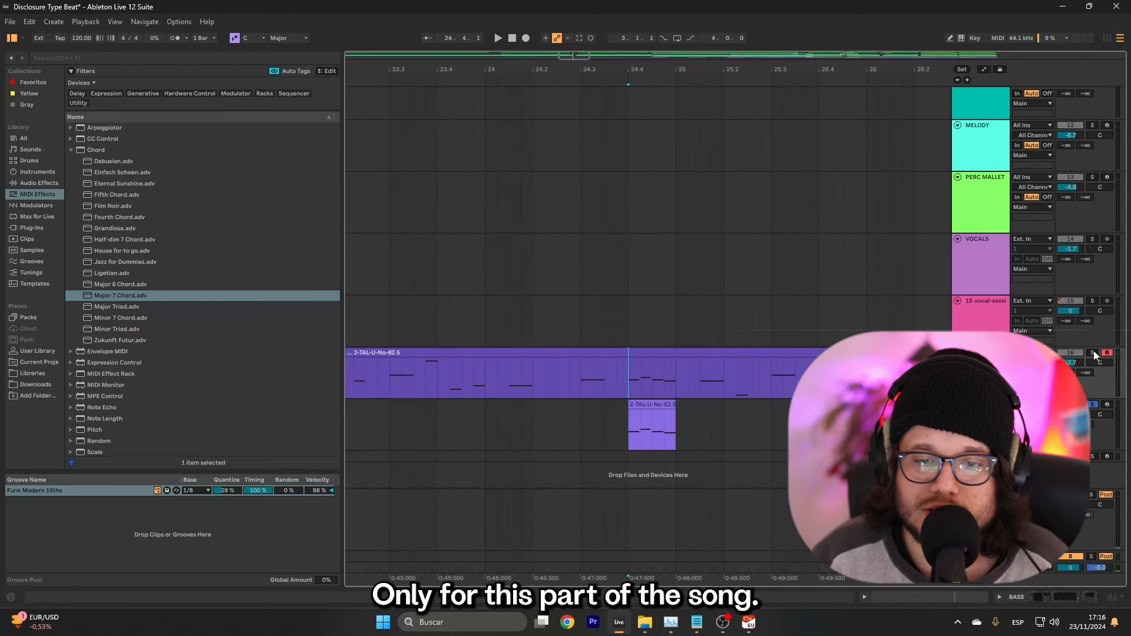
click(570, 430)
key(space)
click(450, 436)
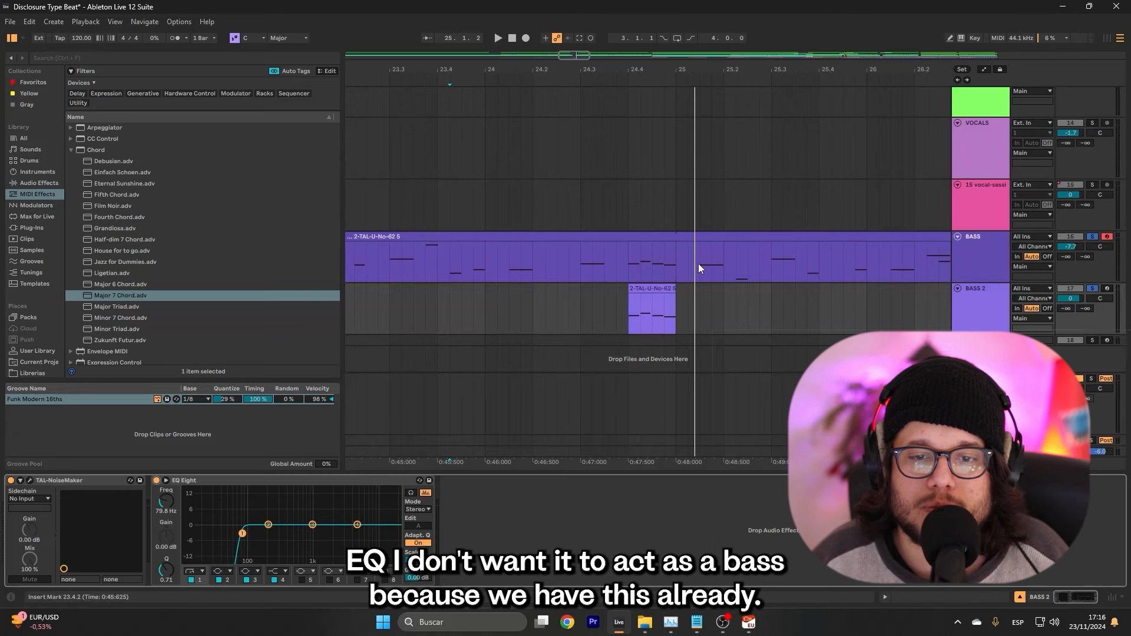
click(558, 320)
key(space)
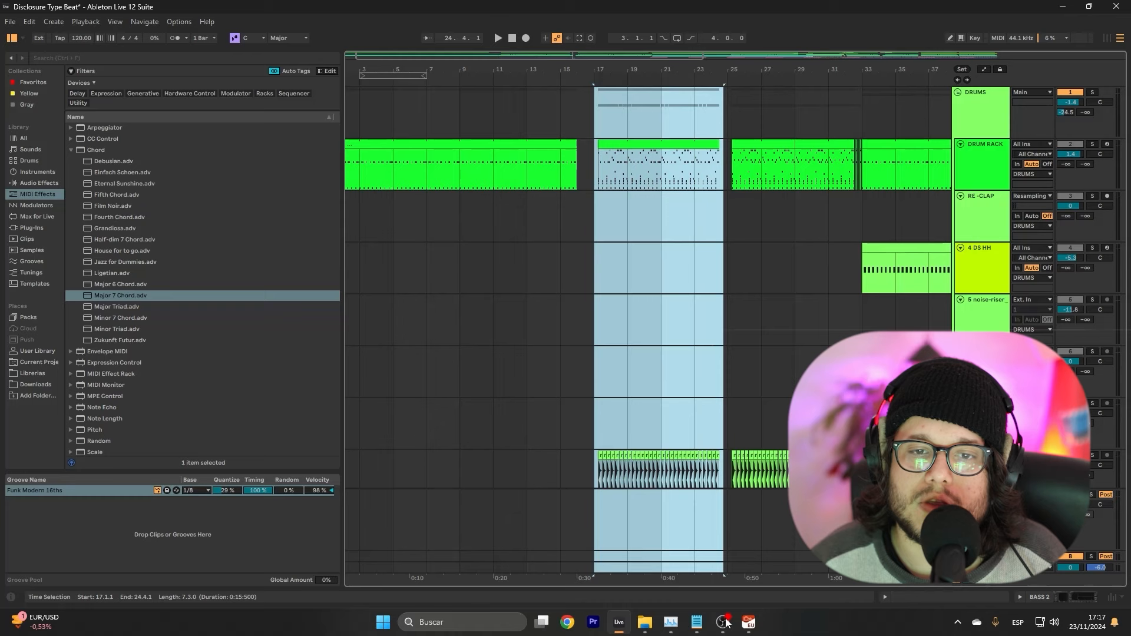
Highlight bars 17 to 24 and bars 25 to 33 across the tracks to compare the two sections.
click(602, 210)
drag(602, 211, 728, 212)
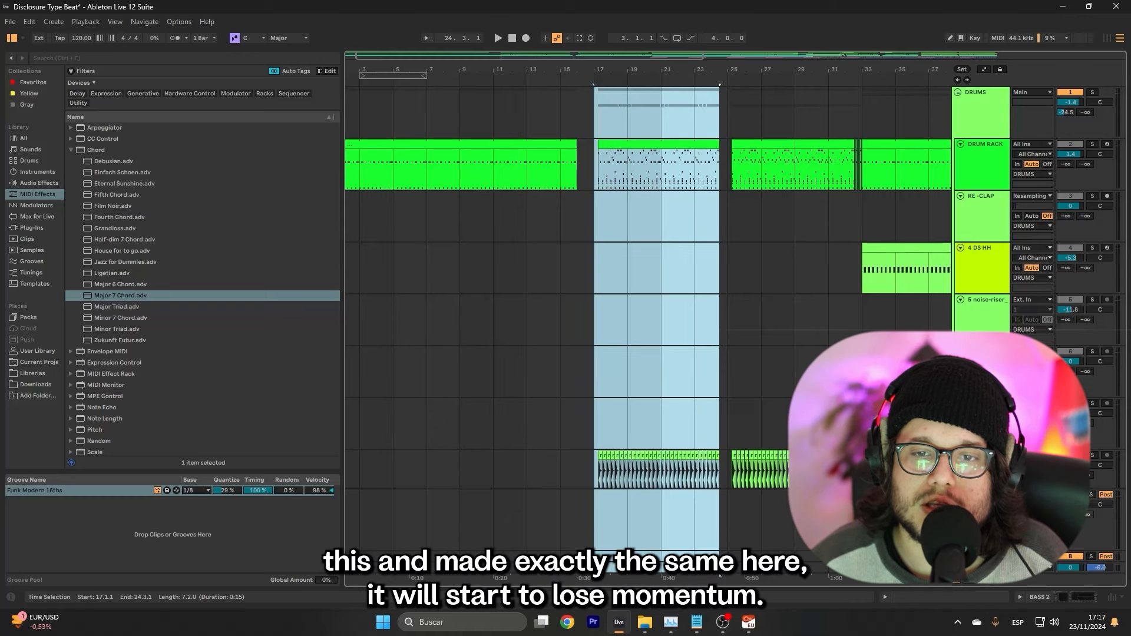
drag(722, 103, 862, 531)
scroll(829, 338, right, 2)
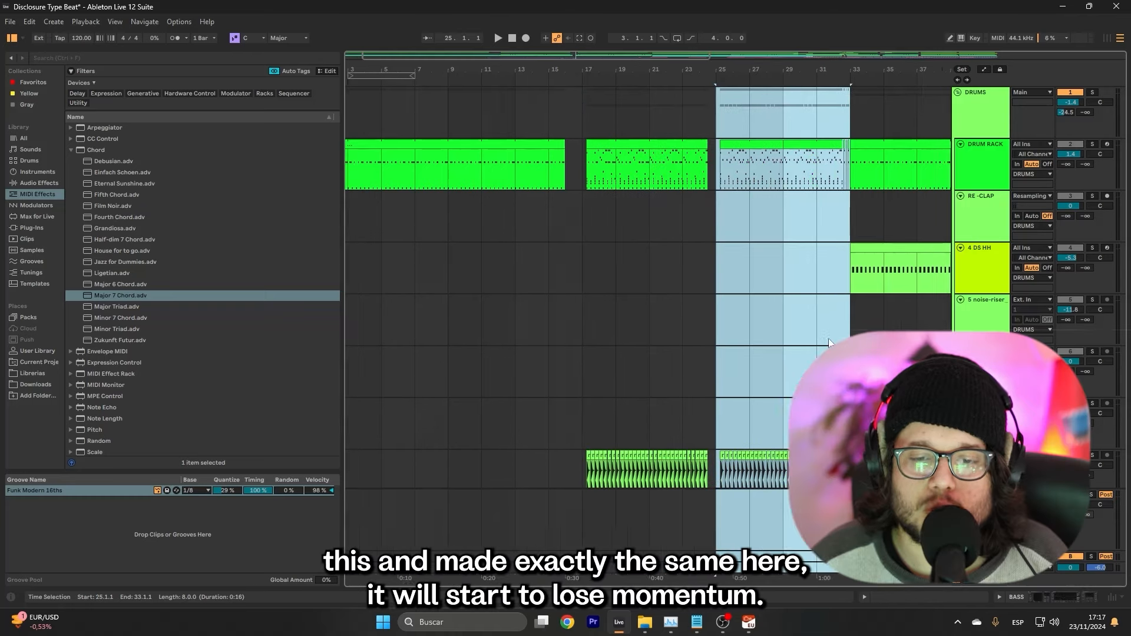
scroll(770, 343, down, 2)
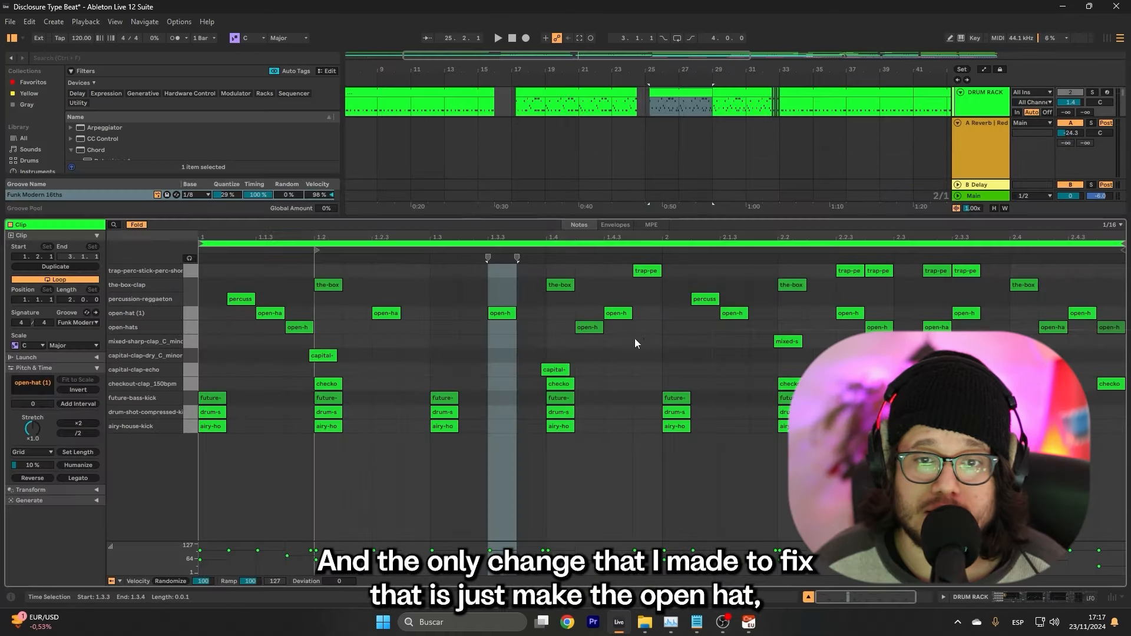
Compare the open-hats and open-hat (1) notes in the DRUM RACK clips that start near bars 17 and 25.
click(295, 329)
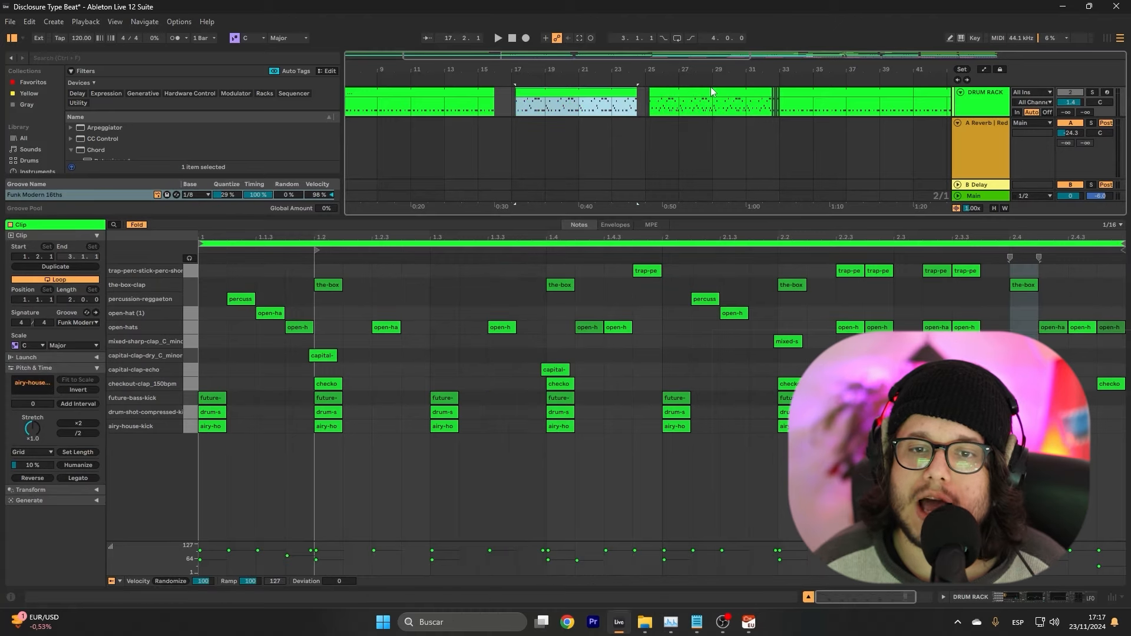
click(677, 100)
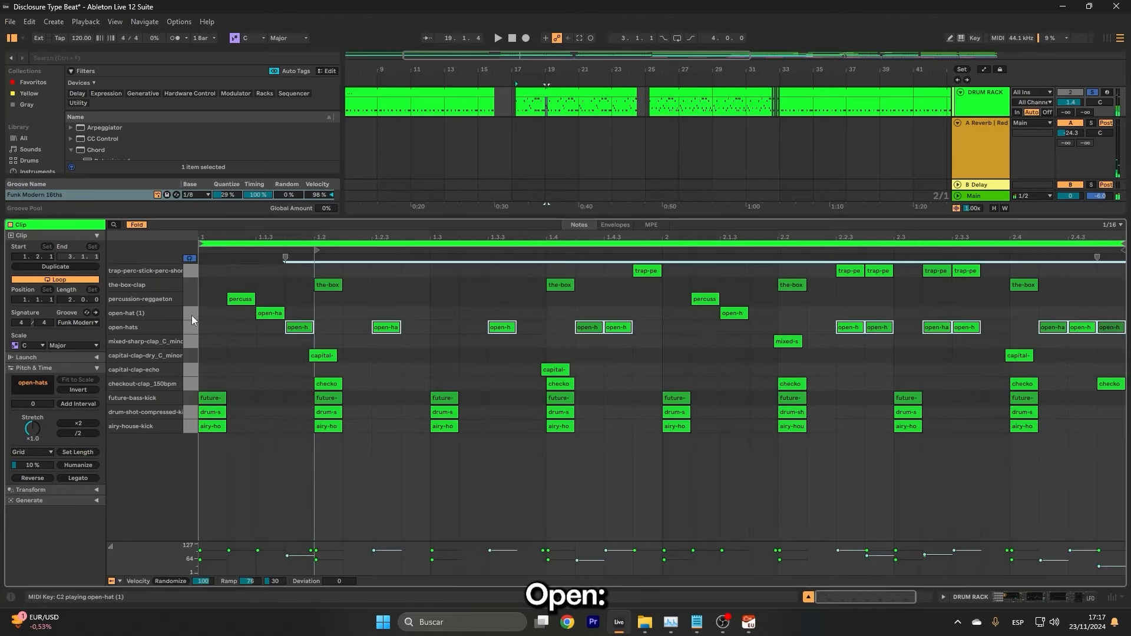
click(192, 316)
click(555, 102)
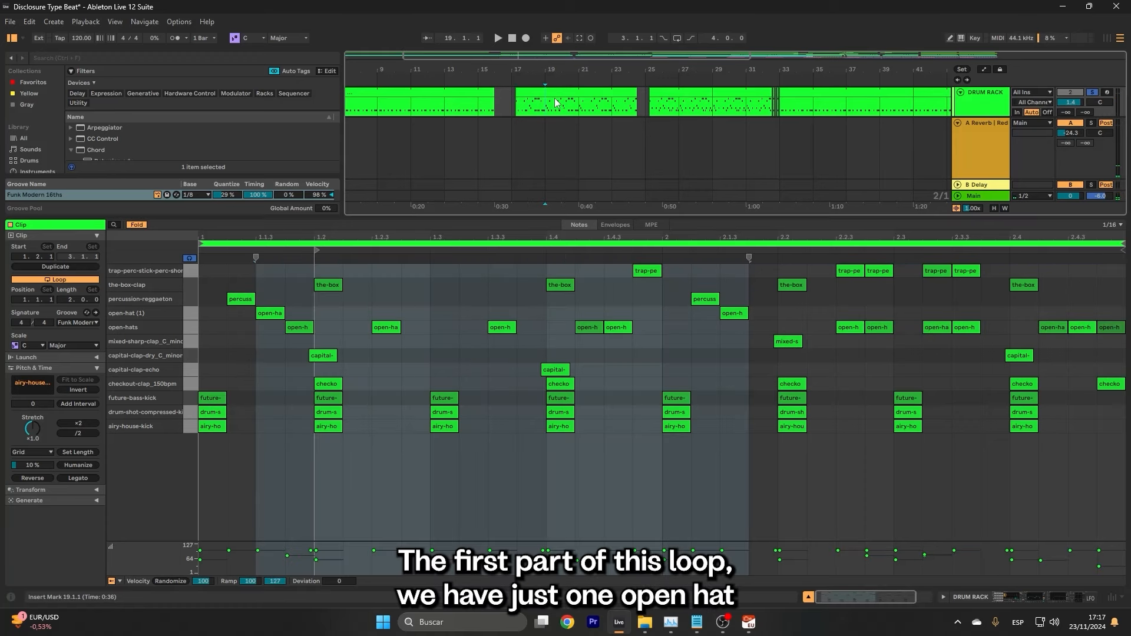
Enlarge the arrangement area and play the DRUM RACK pattern in bars 25 to 29.
drag(574, 210, 577, 288)
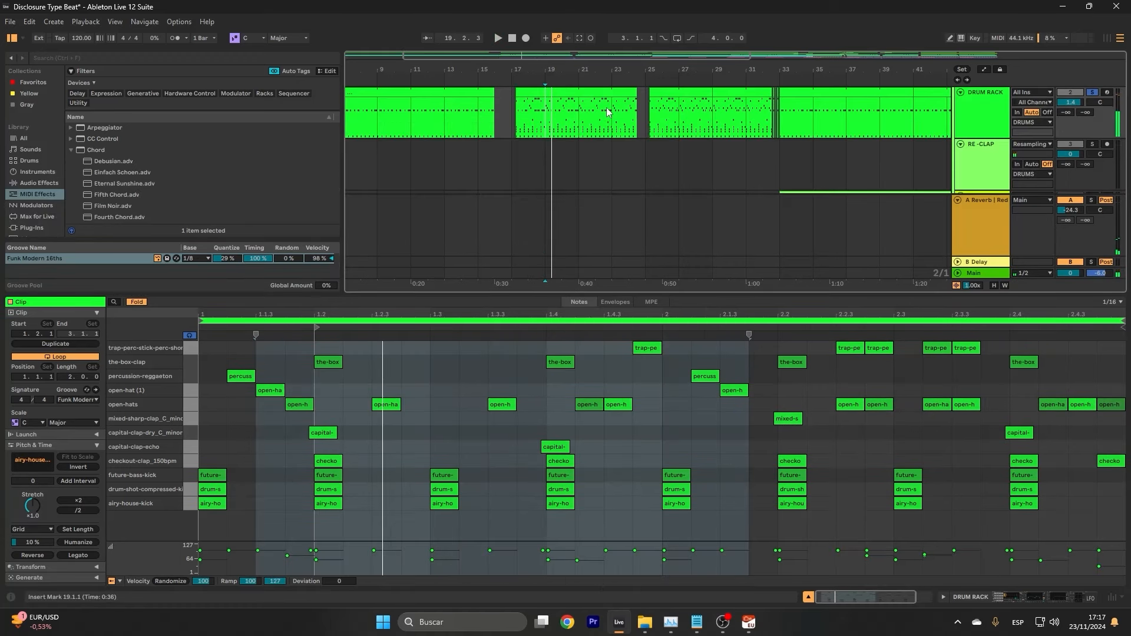
drag(651, 109, 713, 109)
key(space)
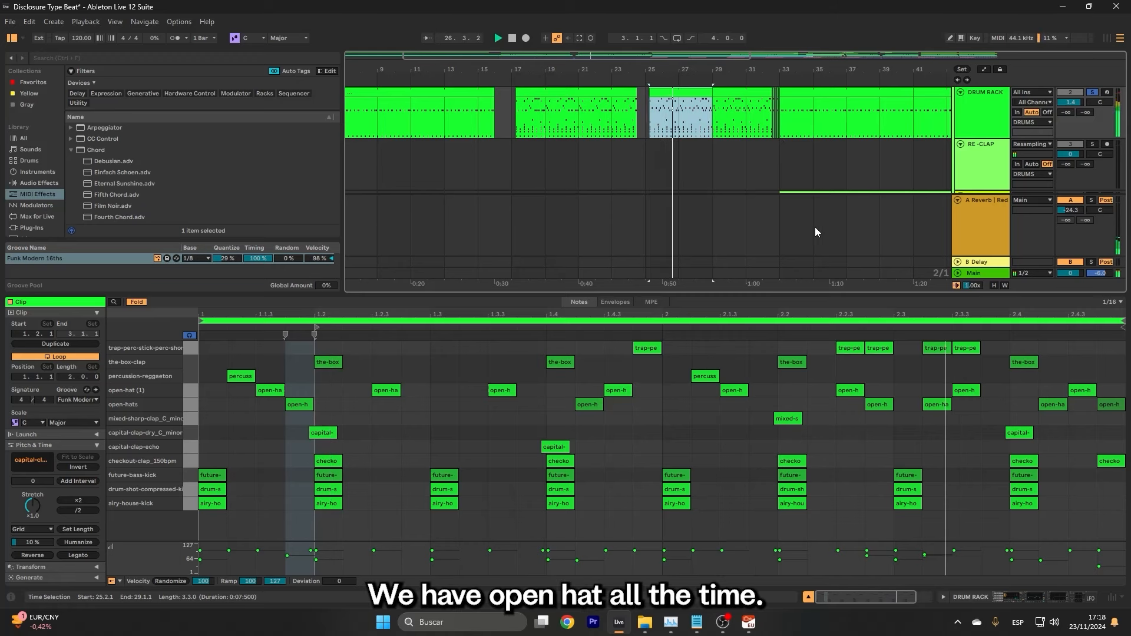
key(space)
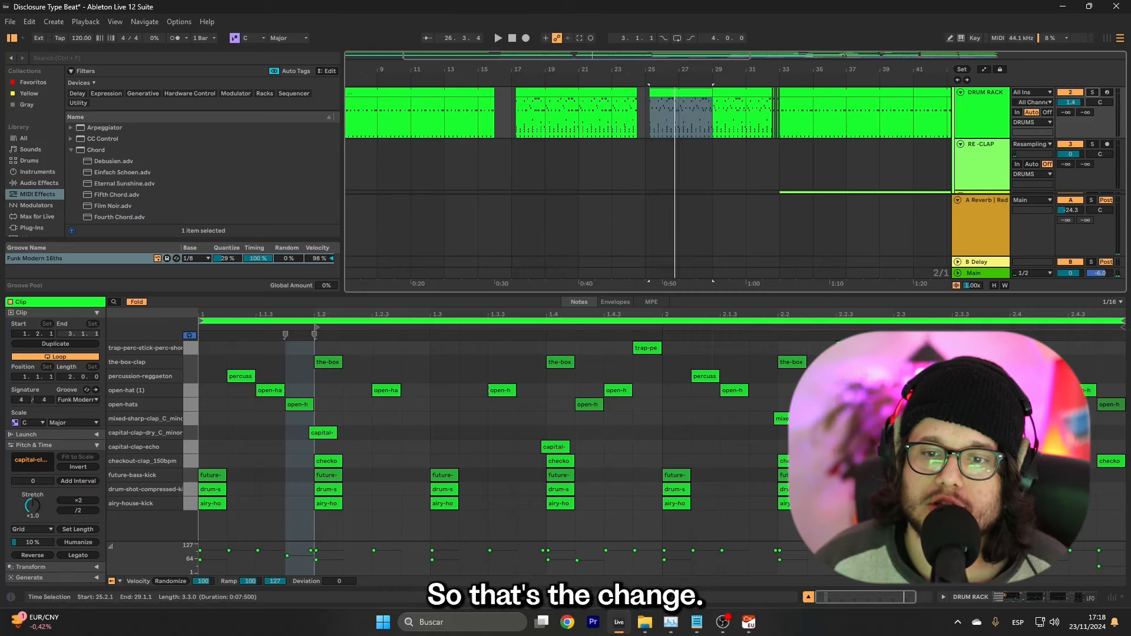
Play the arrangement from bar 23 through the drum gap into the section at bar 25.
click(619, 173)
key(space)
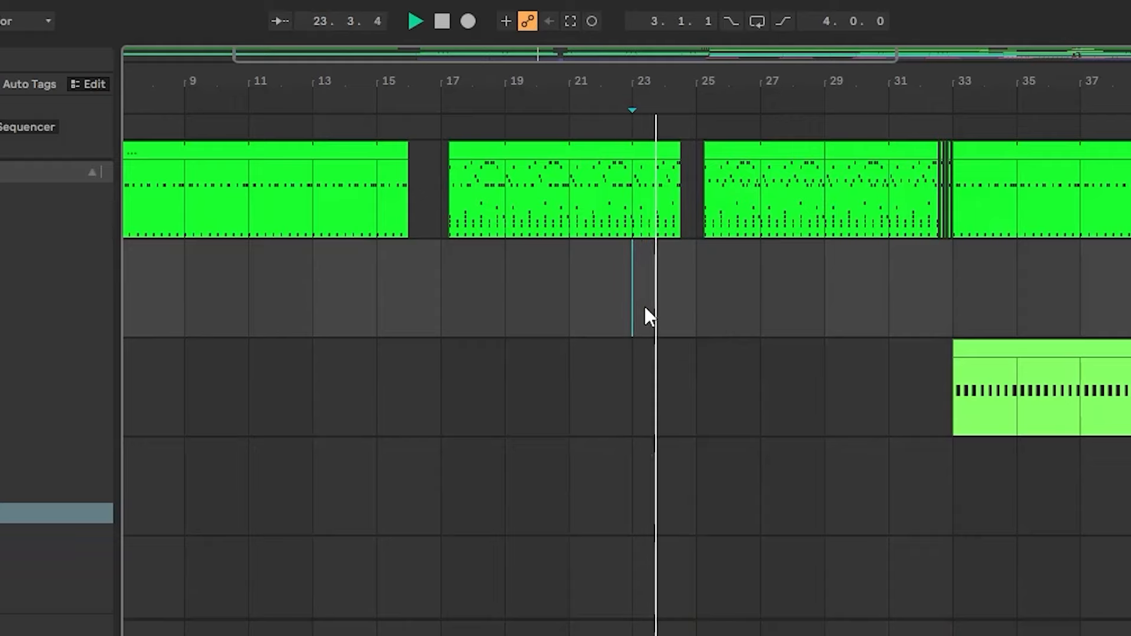
scroll(645, 306, up, 3)
scroll(641, 303, down, 4)
scroll(702, 304, up, 3)
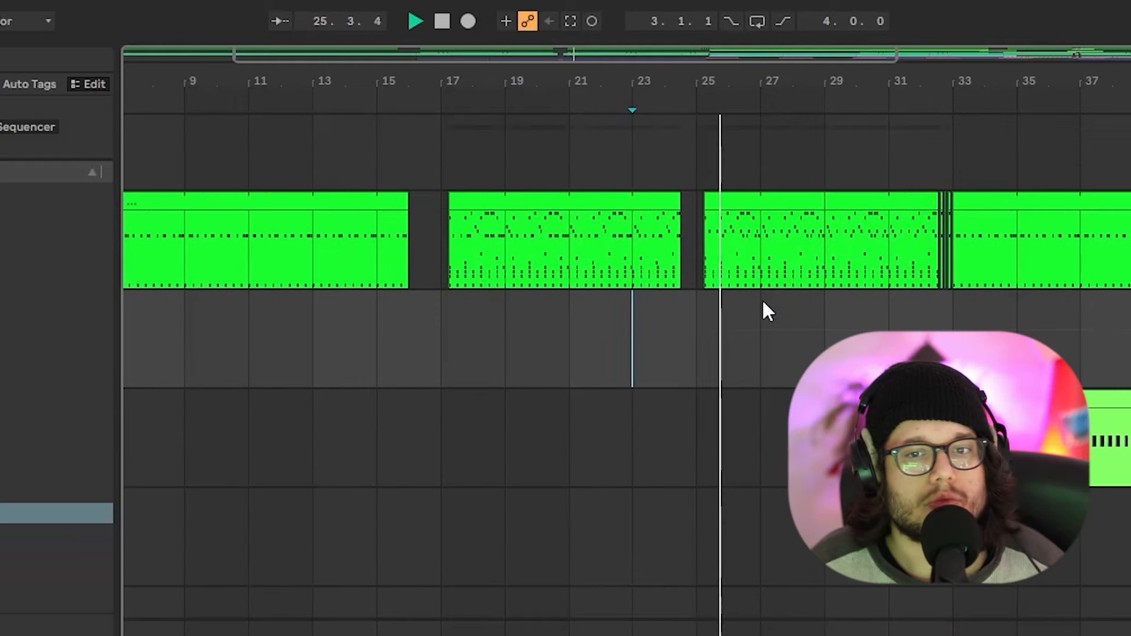
key(space)
Place a short DRUM RACK clip fragment in the gap before beat 25.2, extending its start back to 25.1.2.
scroll(708, 245, up, 6)
drag(711, 203, 668, 202)
key(space)
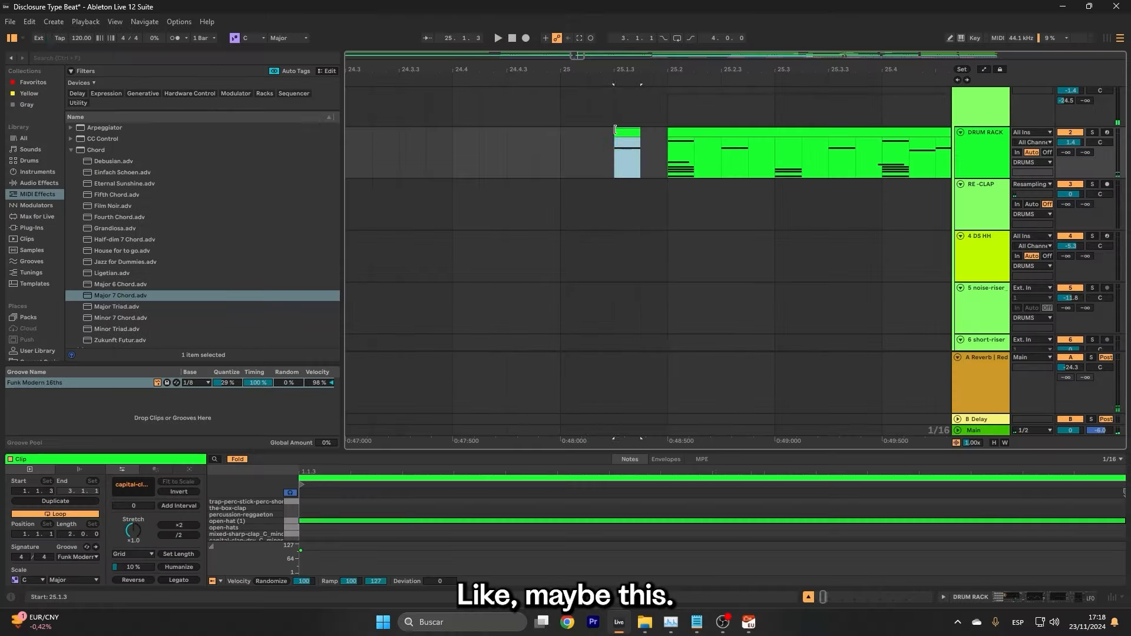
drag(615, 130, 587, 131)
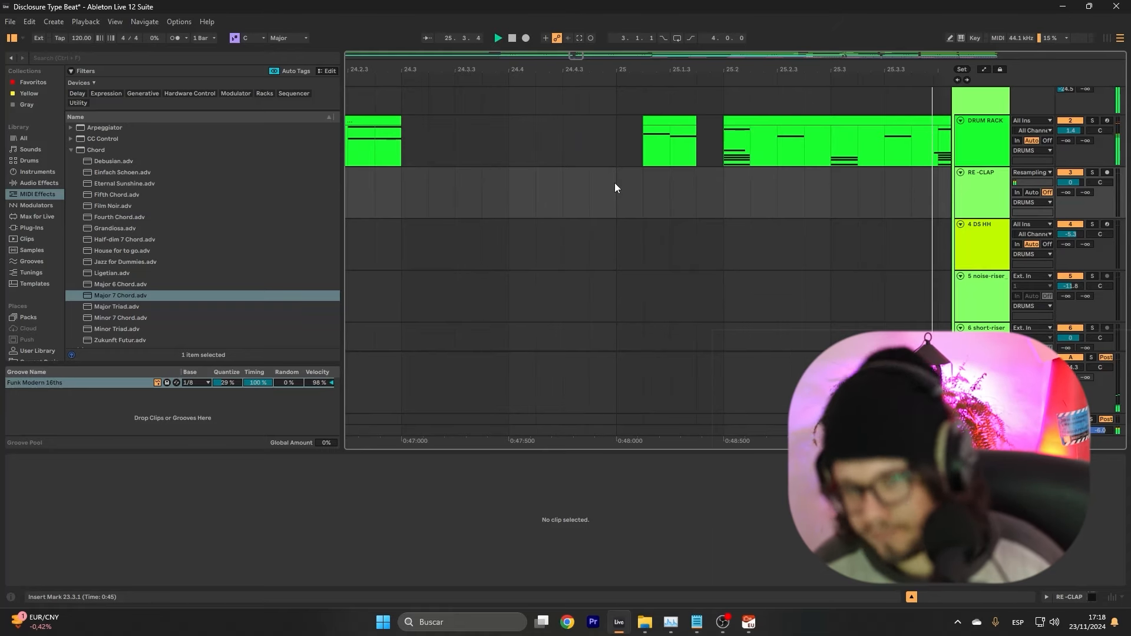
Play the edited drum transition from bar 23 onward up to the start of the bridge at bar 33.
scroll(614, 183, down, 6)
scroll(623, 185, right, 2)
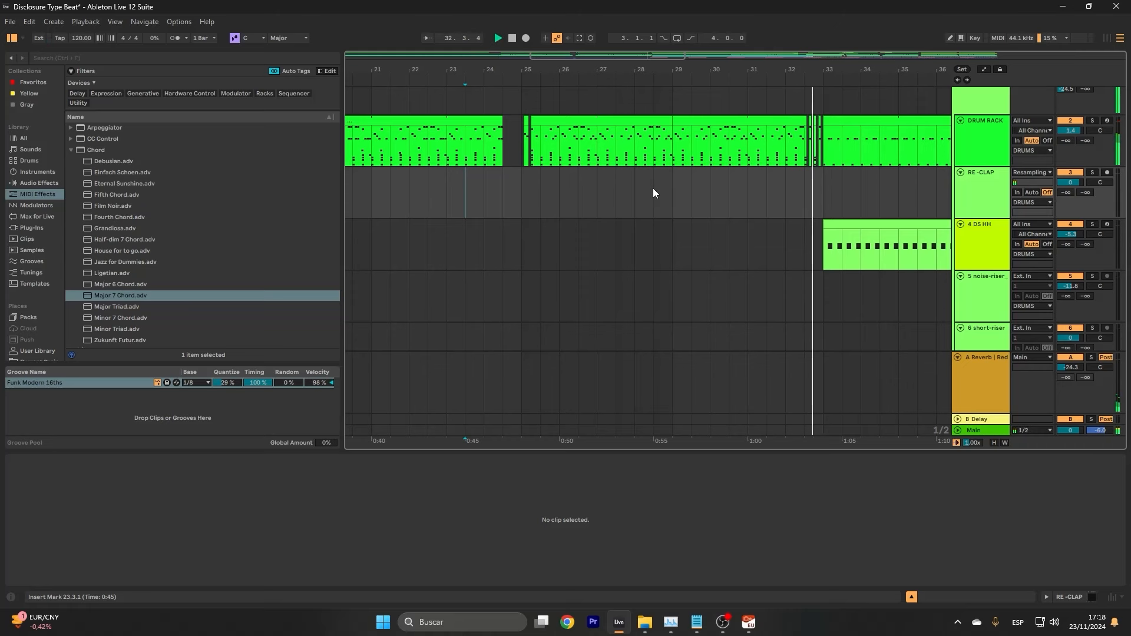
key(space)
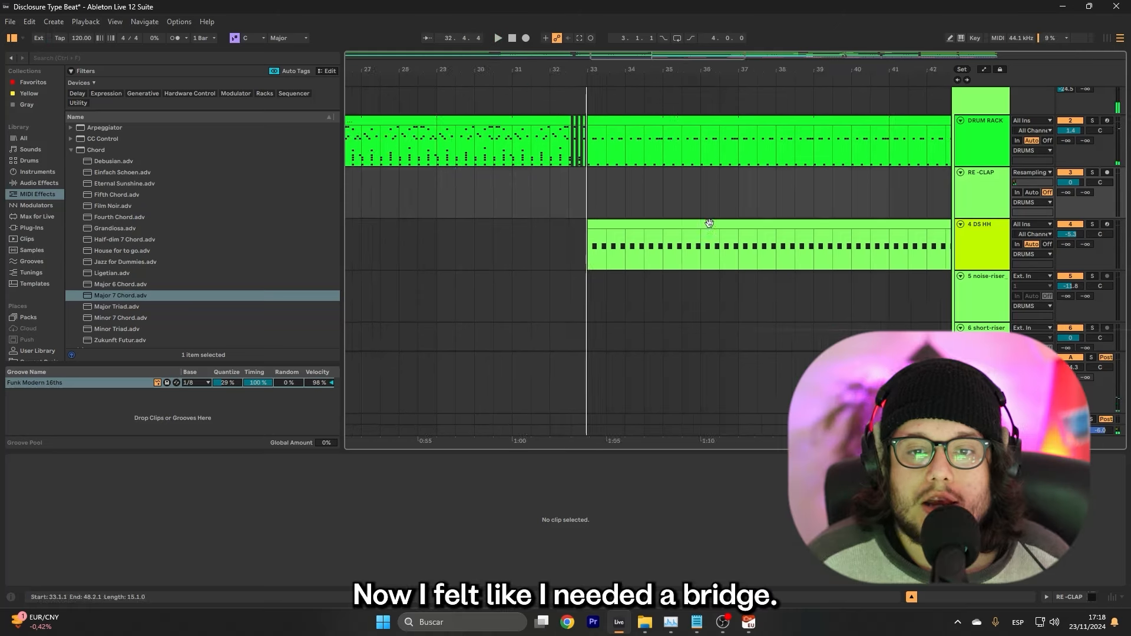
Look over the bridge starting at bar 33 across the drum, kick and chord tracks.
scroll(709, 224, down, 5)
scroll(593, 201, up, 1)
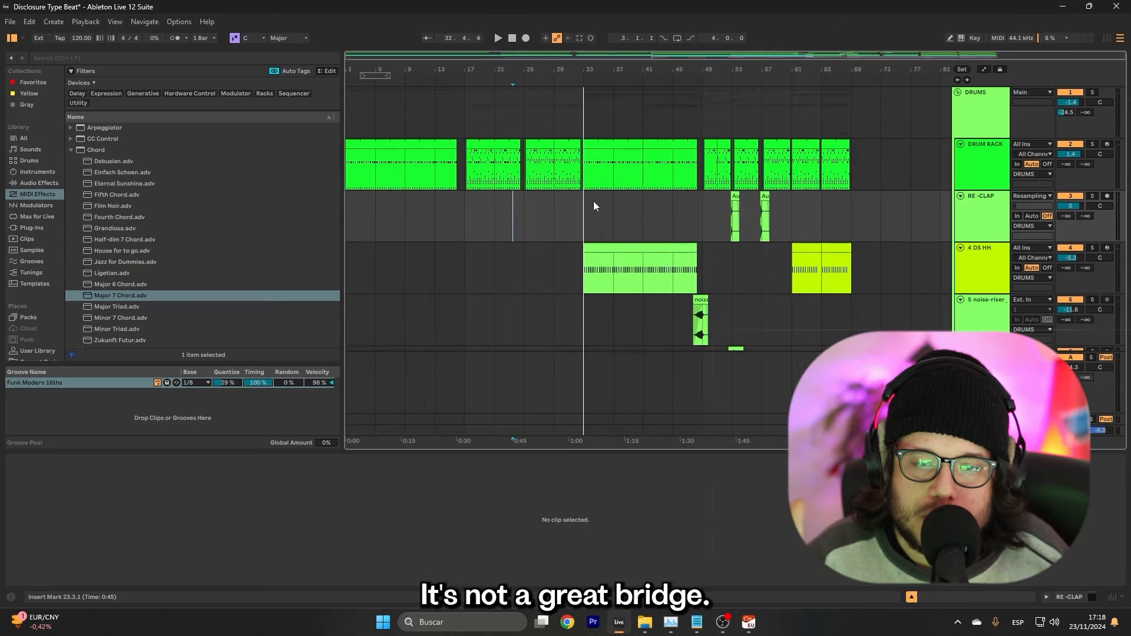
scroll(593, 251, down, 6)
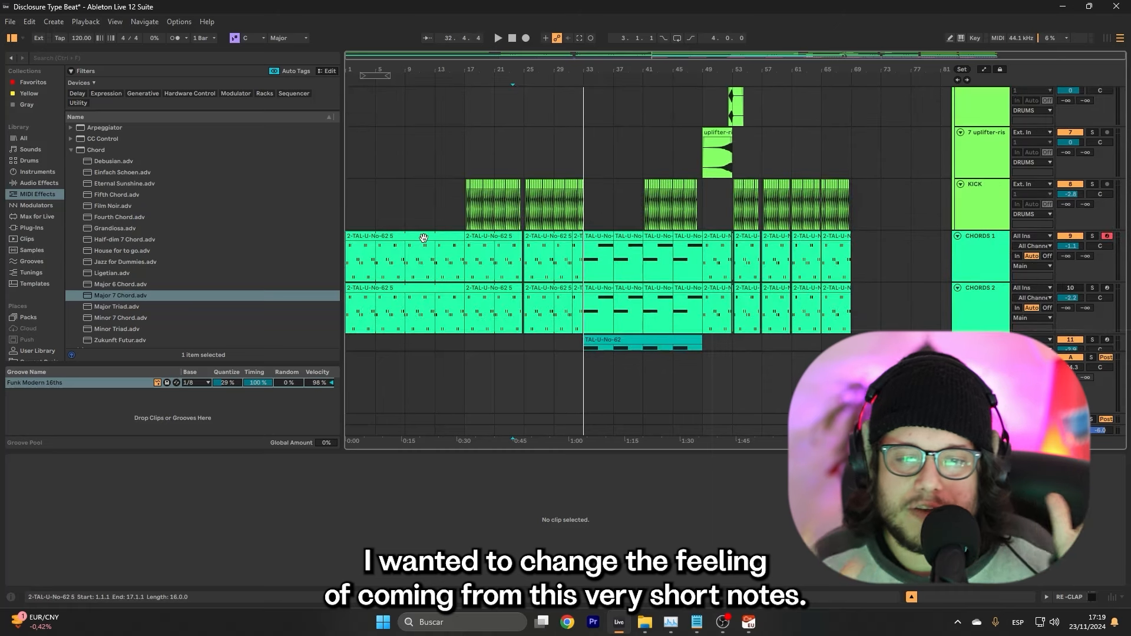
Compare the short-note CHORDS 1 notes at bar 17 with the long bridge chords at bar 33, and play the arrangement.
scroll(497, 260, up, 3)
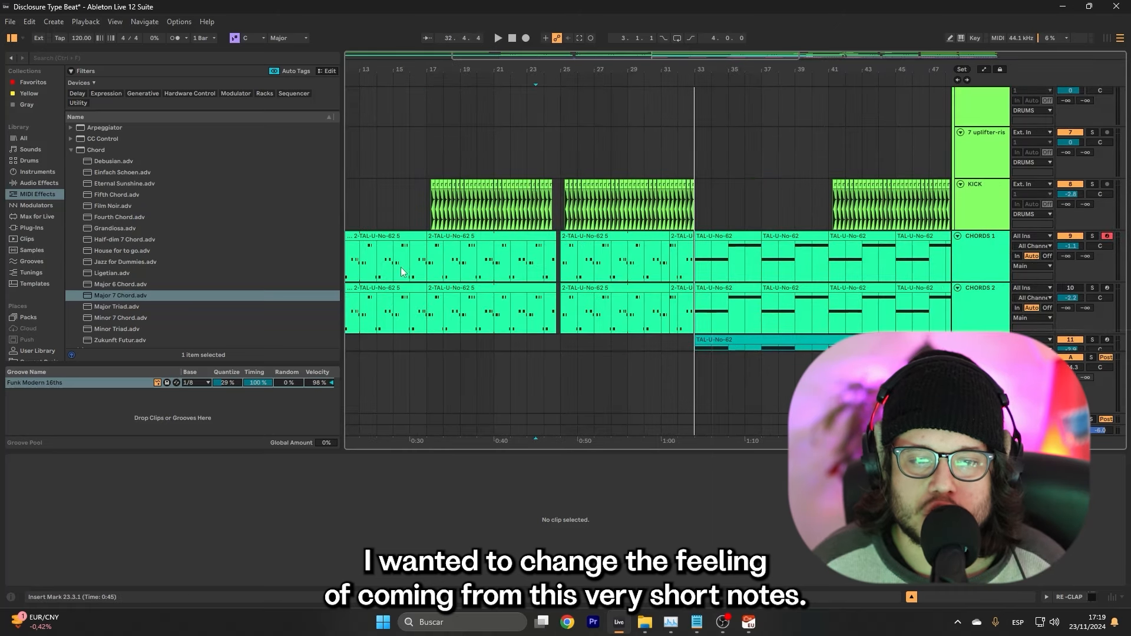
drag(409, 271, 424, 271)
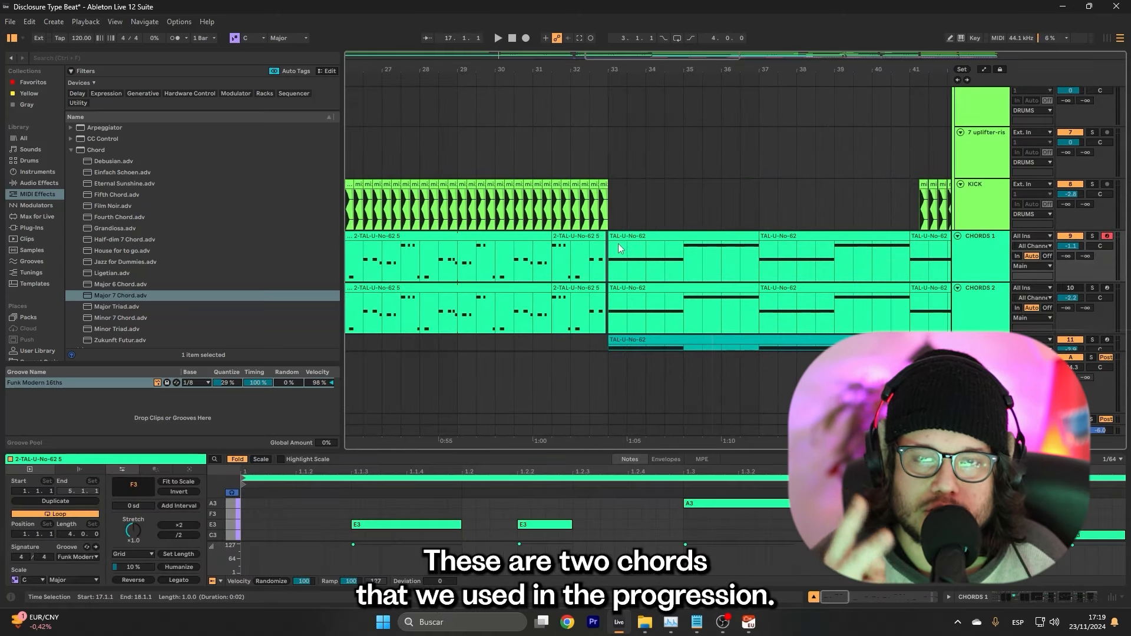
scroll(500, 282, down, 3)
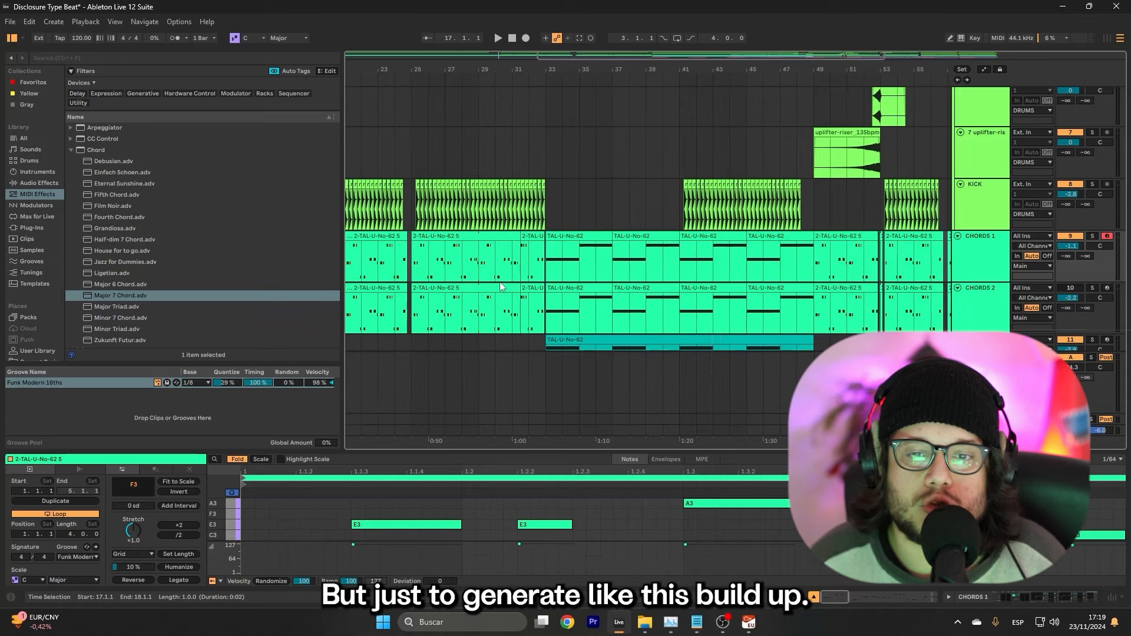
key(space)
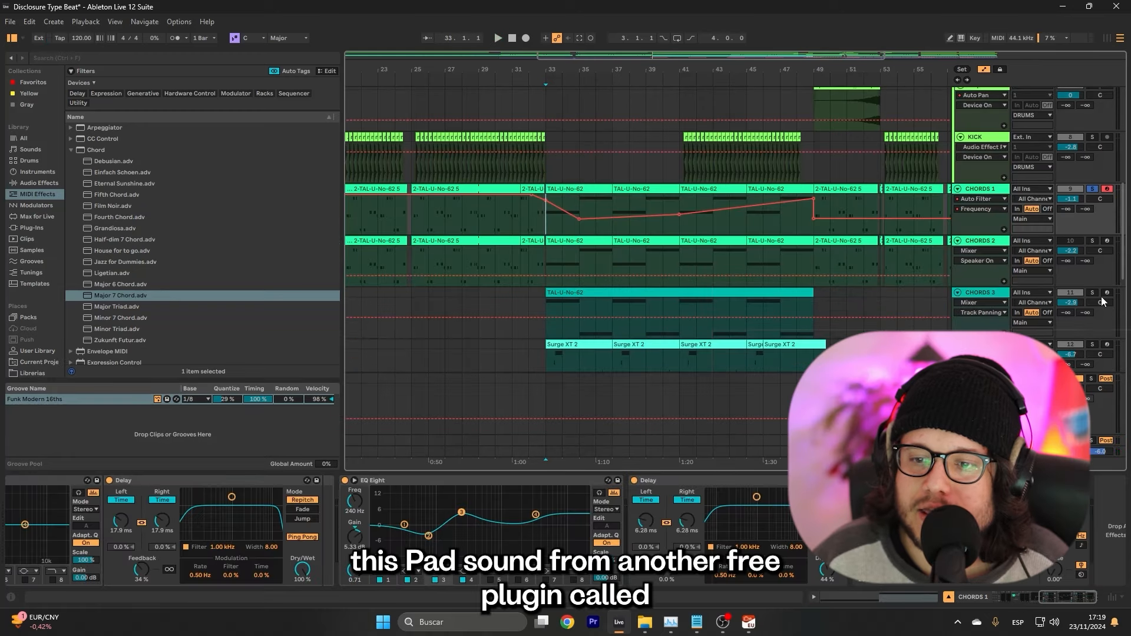
Open the Surge XT pad instrument on the CHORDS 3 track and move its window clear of the arrangement.
click(1007, 296)
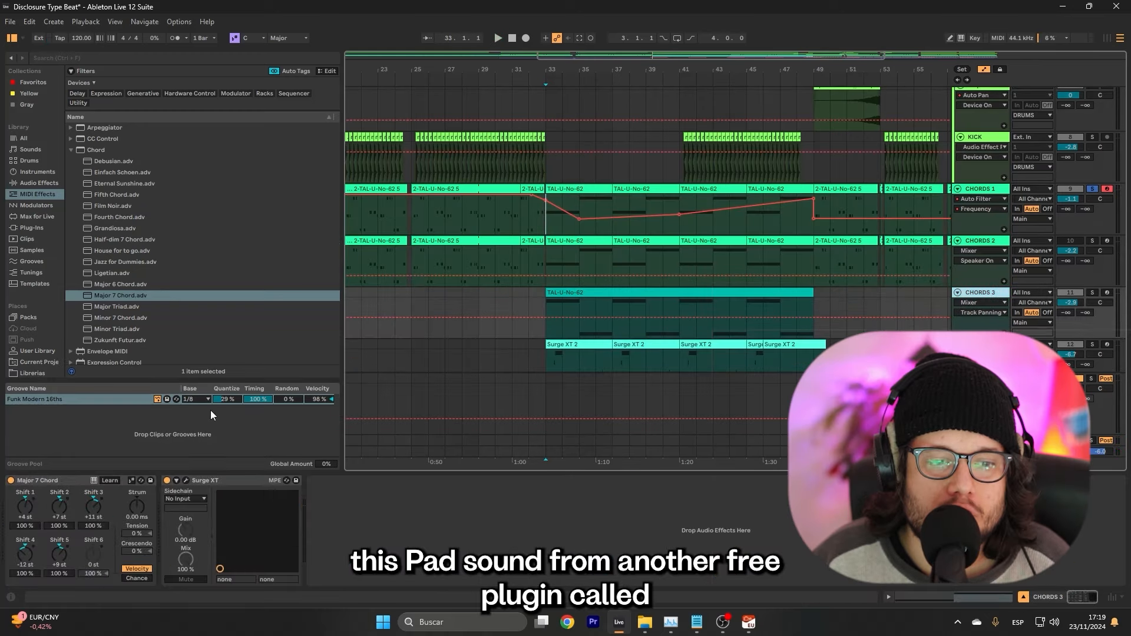
click(186, 481)
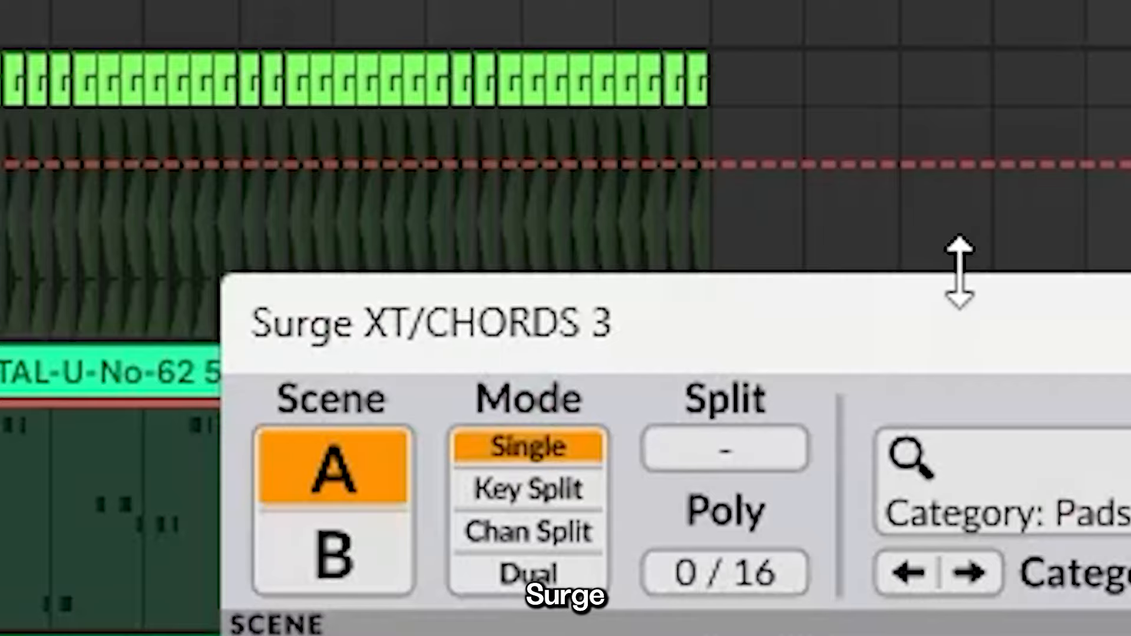
drag(778, 175, 797, 421)
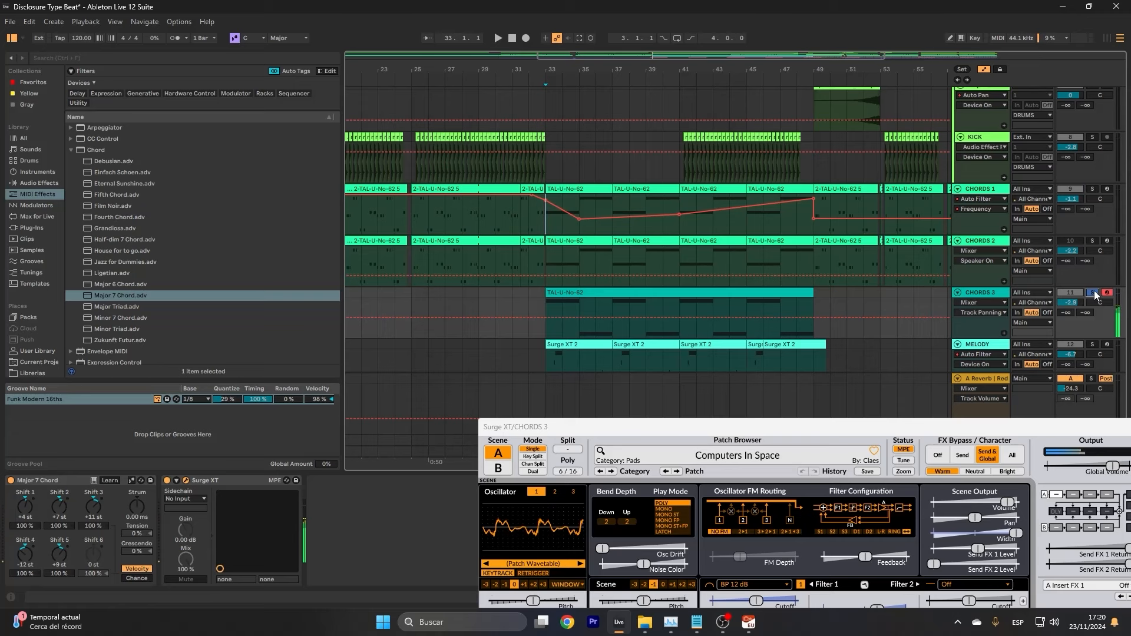
Solo the MELODY track and open its Surge XT instrument with the Dreamy Flute patch.
click(554, 294)
scroll(1035, 309, down, 1)
click(1003, 310)
click(1093, 310)
click(29, 481)
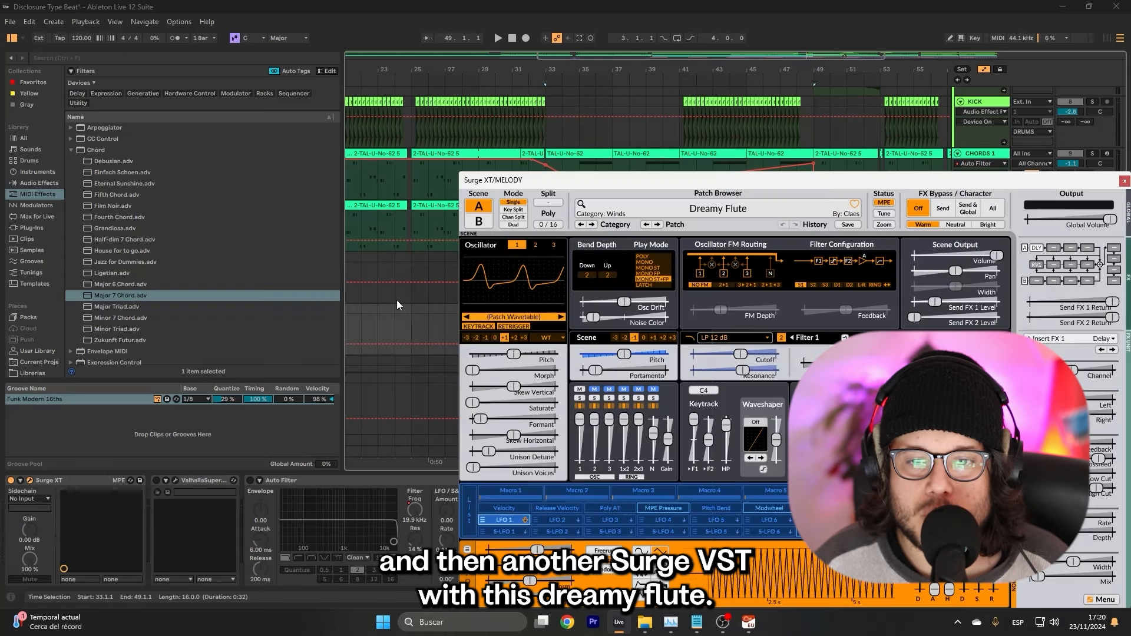
click(701, 237)
mouse_move(724, 214)
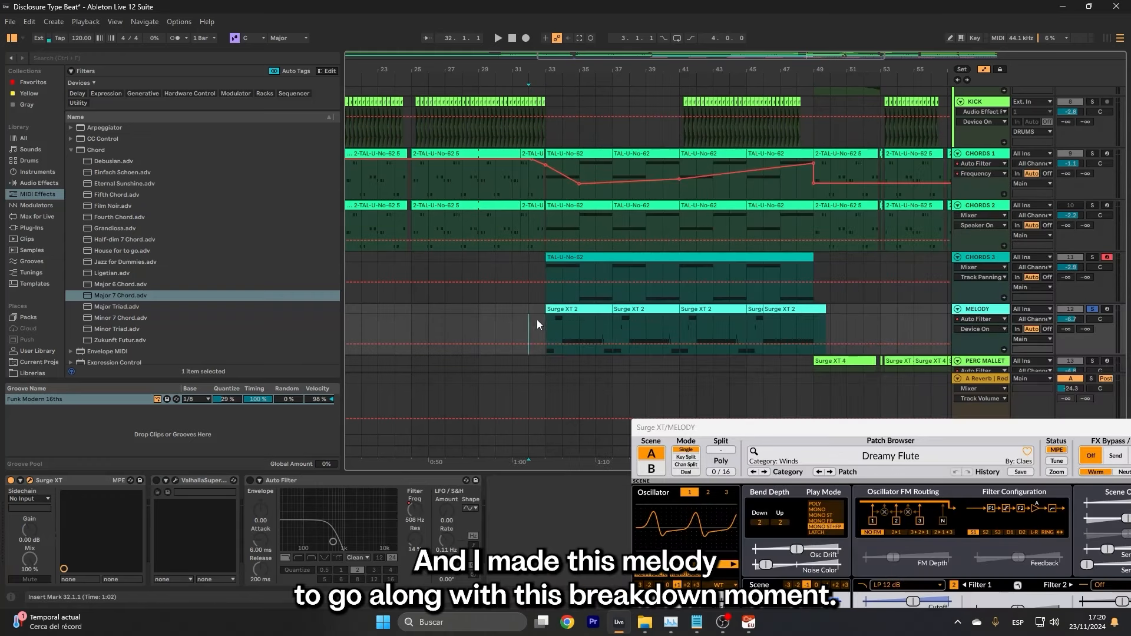
Play the bridge from bar 33 with CHORDS 1, CHORDS 3 and MELODY soloed.
click(1094, 257)
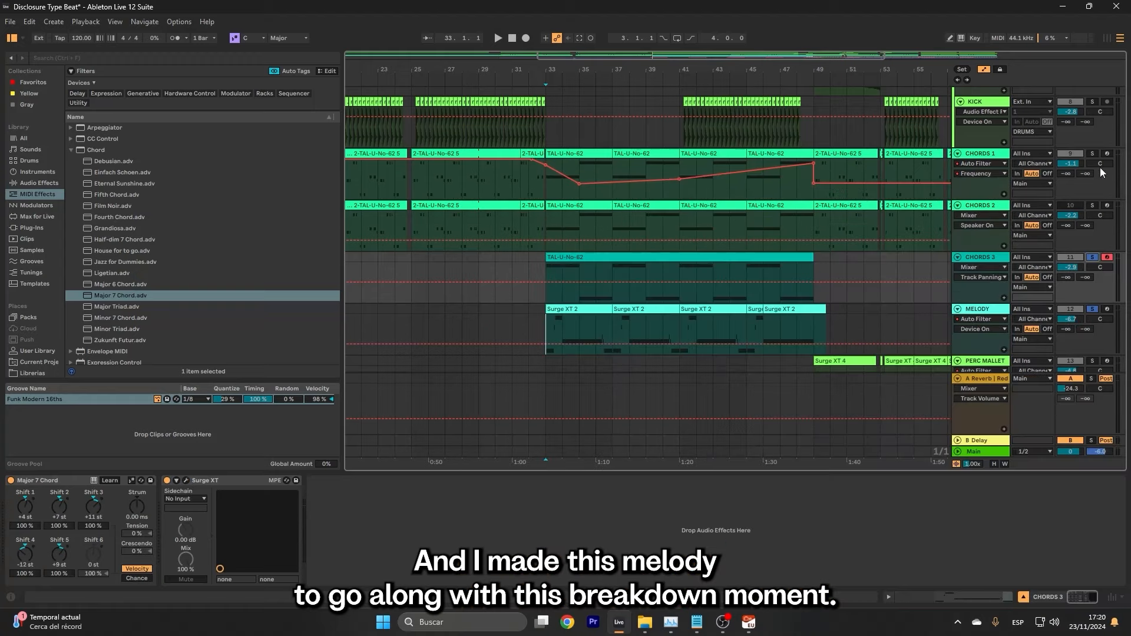
click(1093, 154)
key(space)
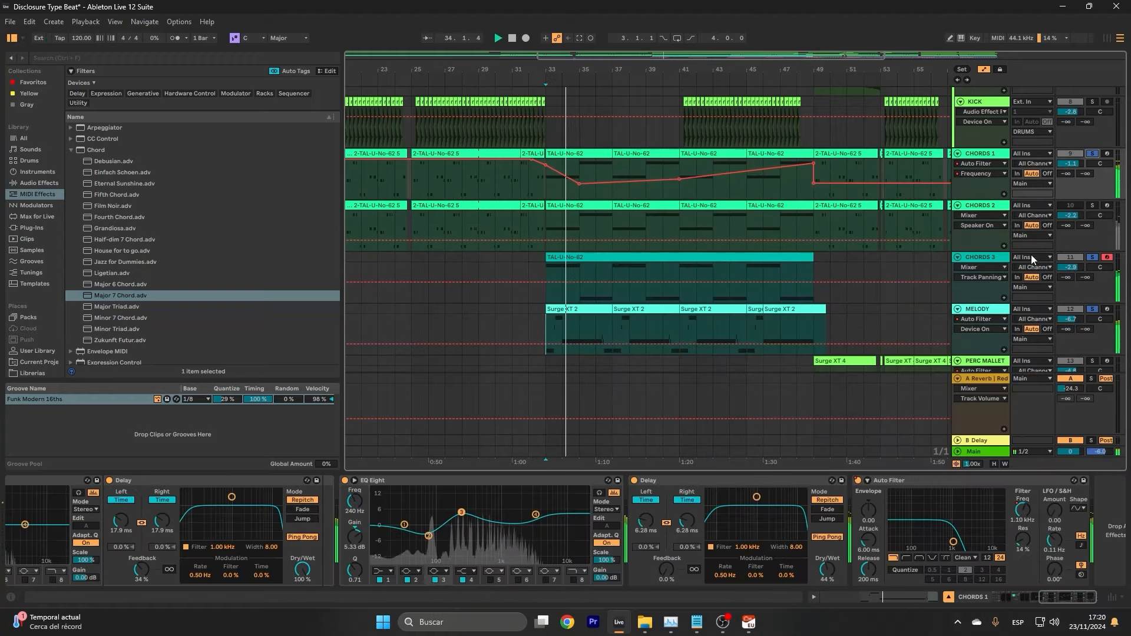
scroll(925, 289, down, 3)
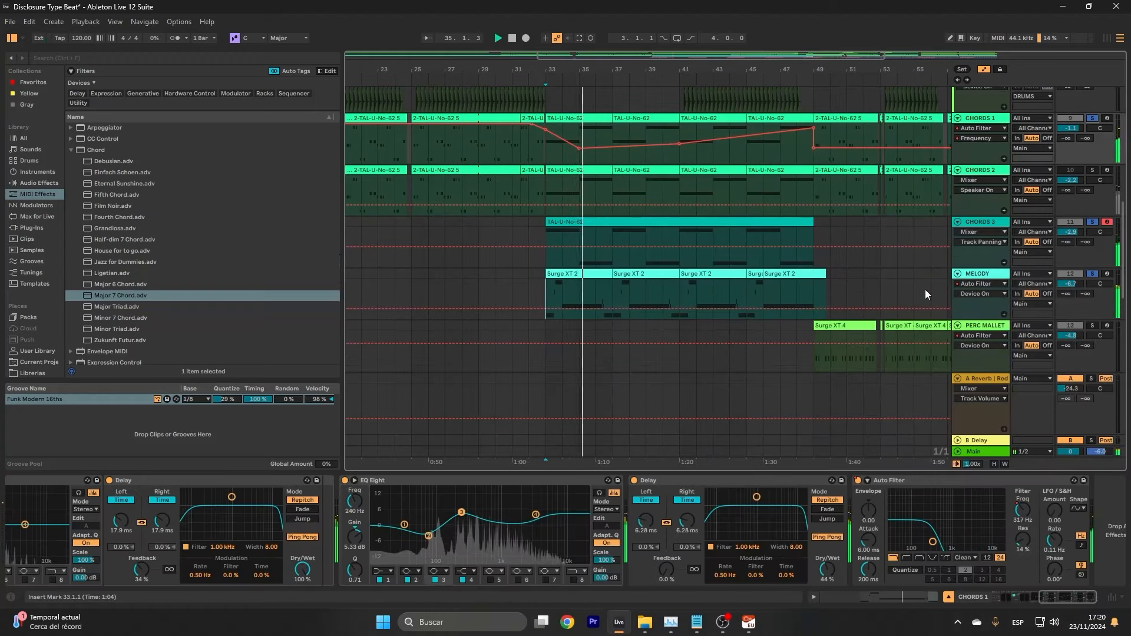
scroll(925, 289, up, 1)
scroll(925, 289, up, 1)
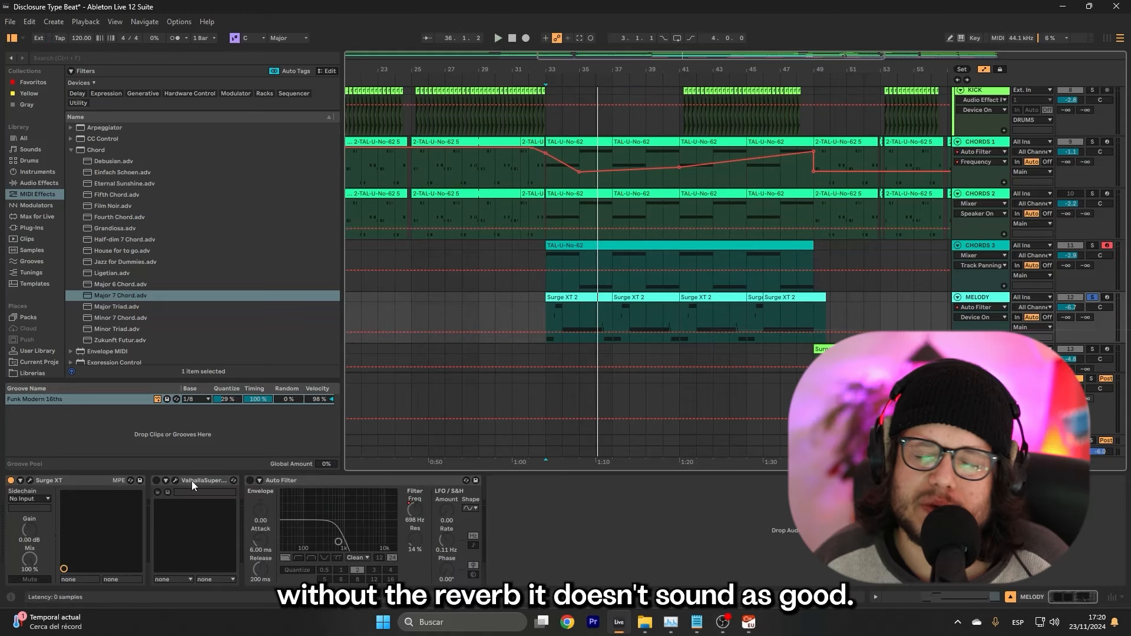
Play the soloed MELODY track, enable its ValhallaSupermassive effect and open the effect's window.
key(space)
click(156, 481)
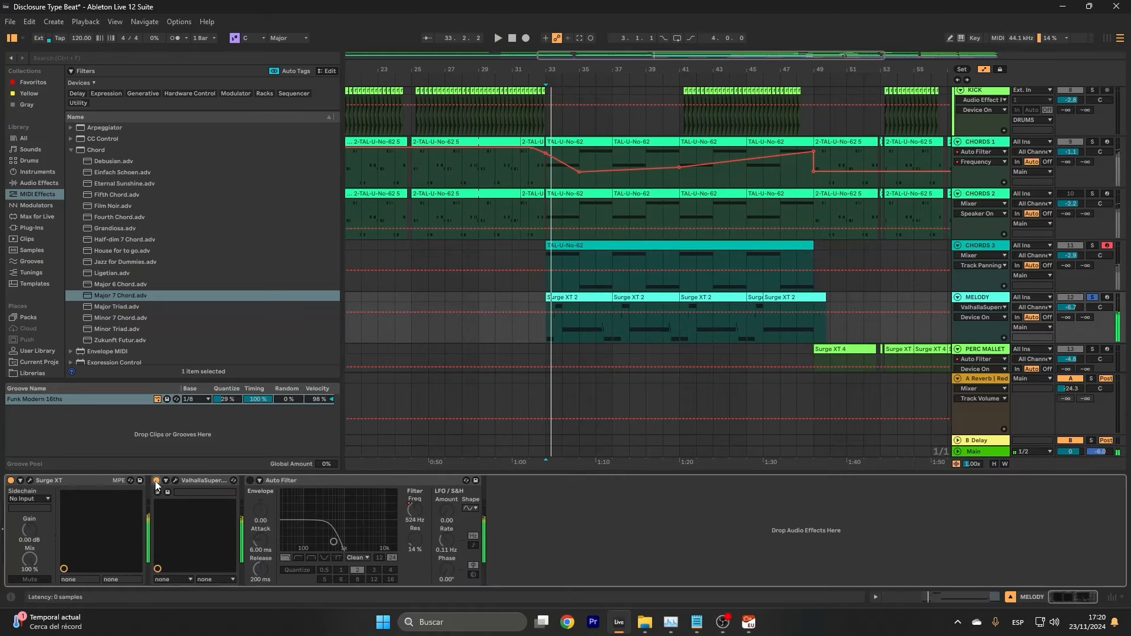
click(175, 480)
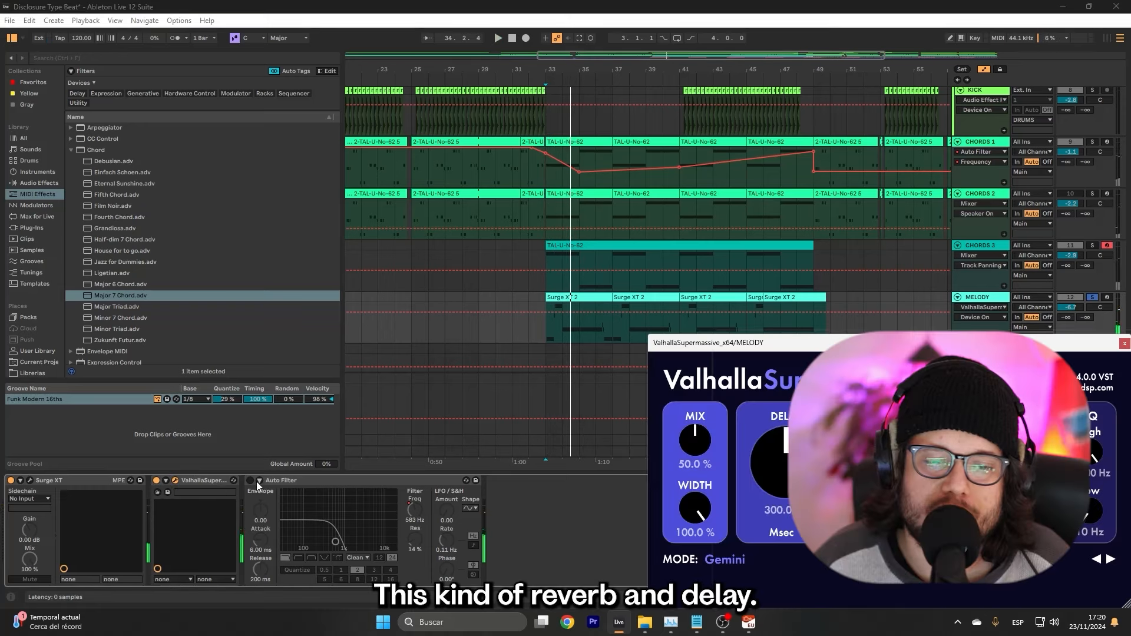
Enable the Auto Filter on the MELODY track and display its Frequency automation in the arrangement.
click(251, 480)
drag(698, 345, 992, 518)
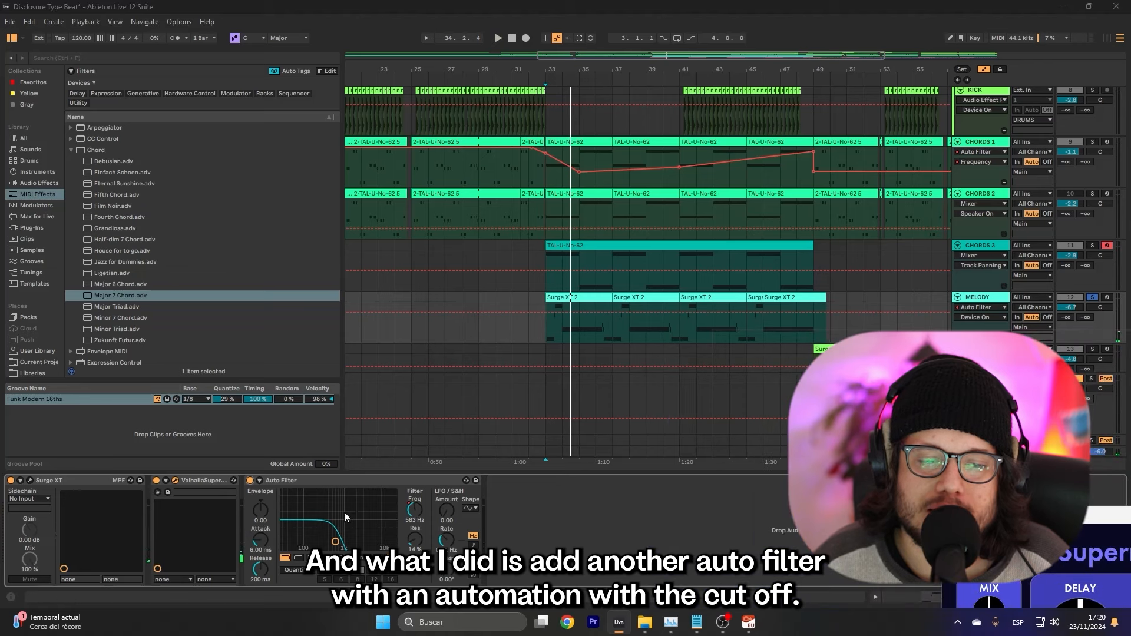
click(384, 481)
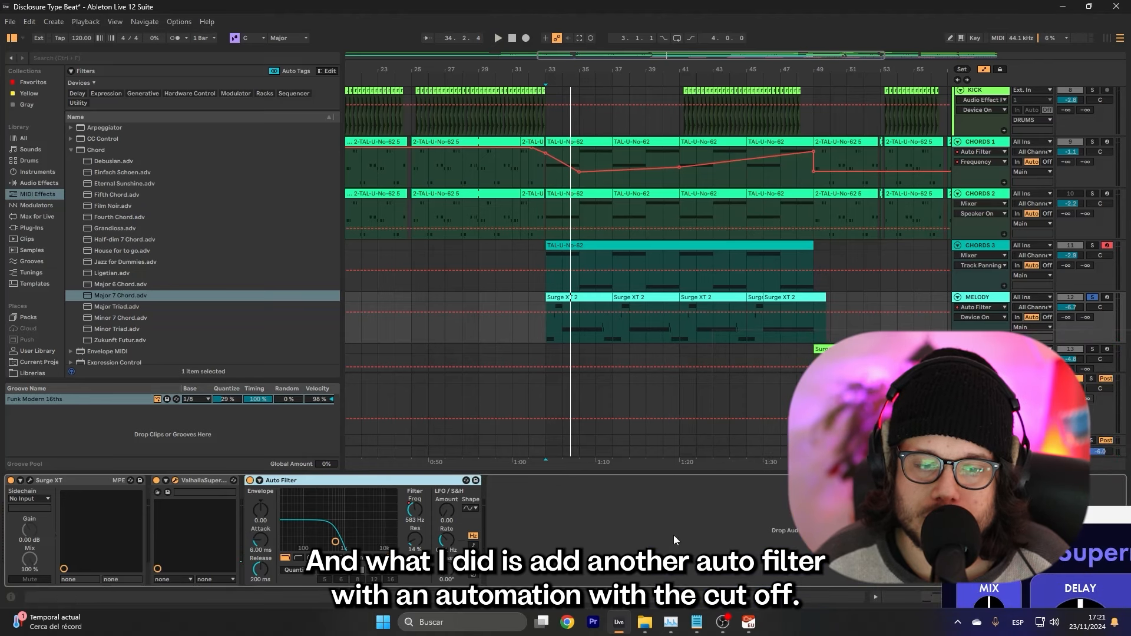
right_click(420, 510)
click(447, 410)
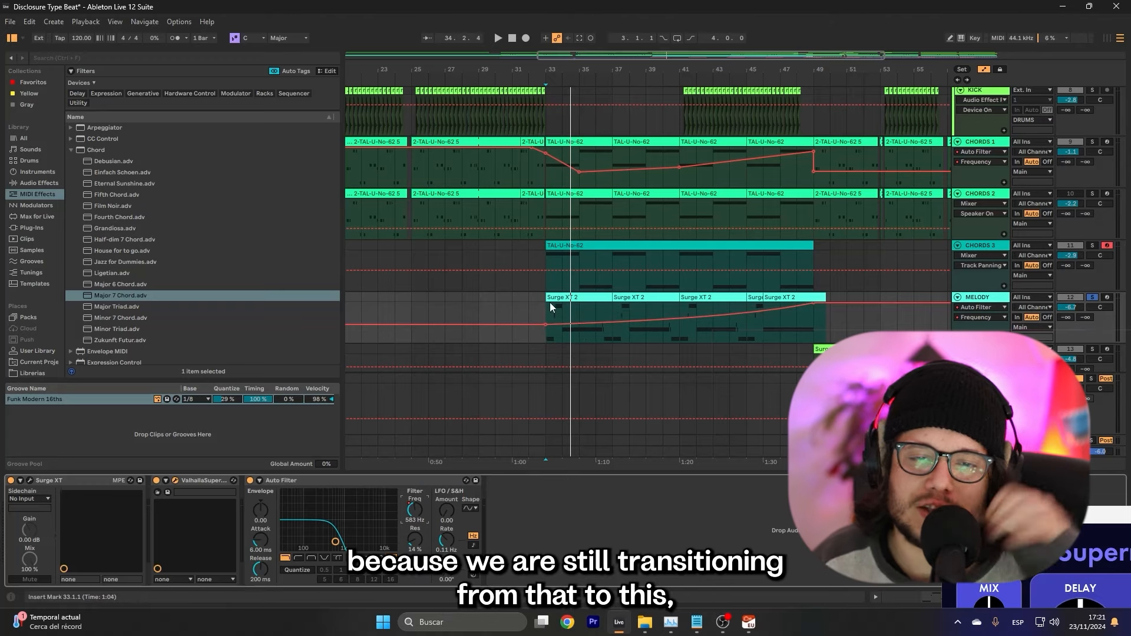
Play the soloed vocal-atmo track from 32.4.1 to hear the vocal leading into the bridge.
click(508, 170)
click(579, 200)
scroll(671, 282, down, 5)
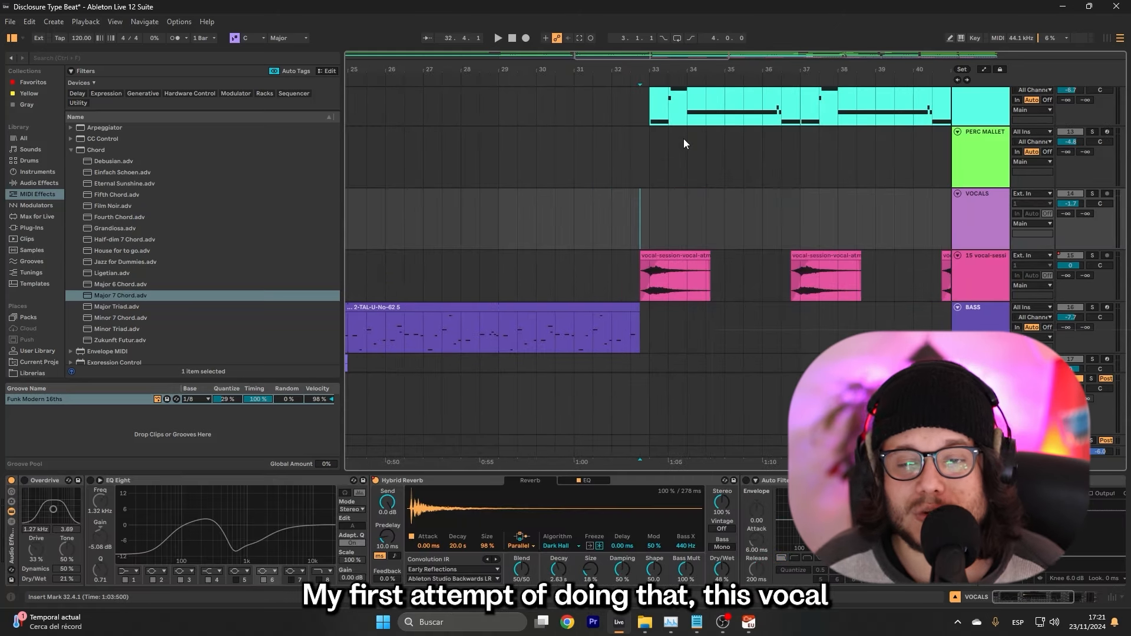
scroll(684, 139, down, 3)
click(1026, 261)
key(space)
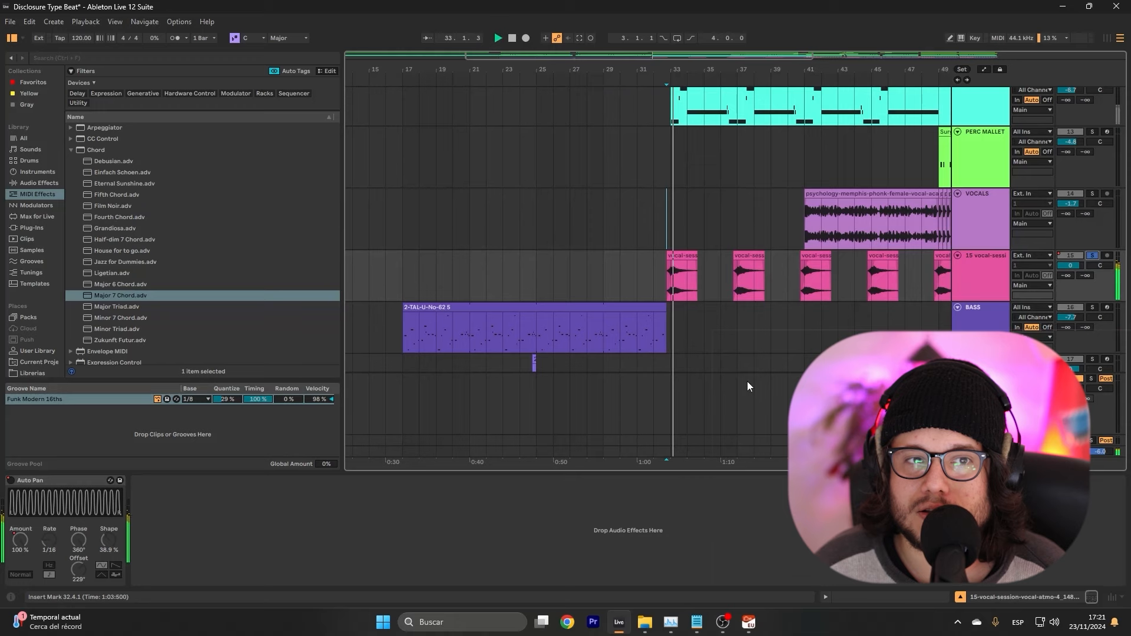
Try different start points for the first vocal-atmo clip just before bar 33.
drag(668, 262, 582, 269)
click(643, 258)
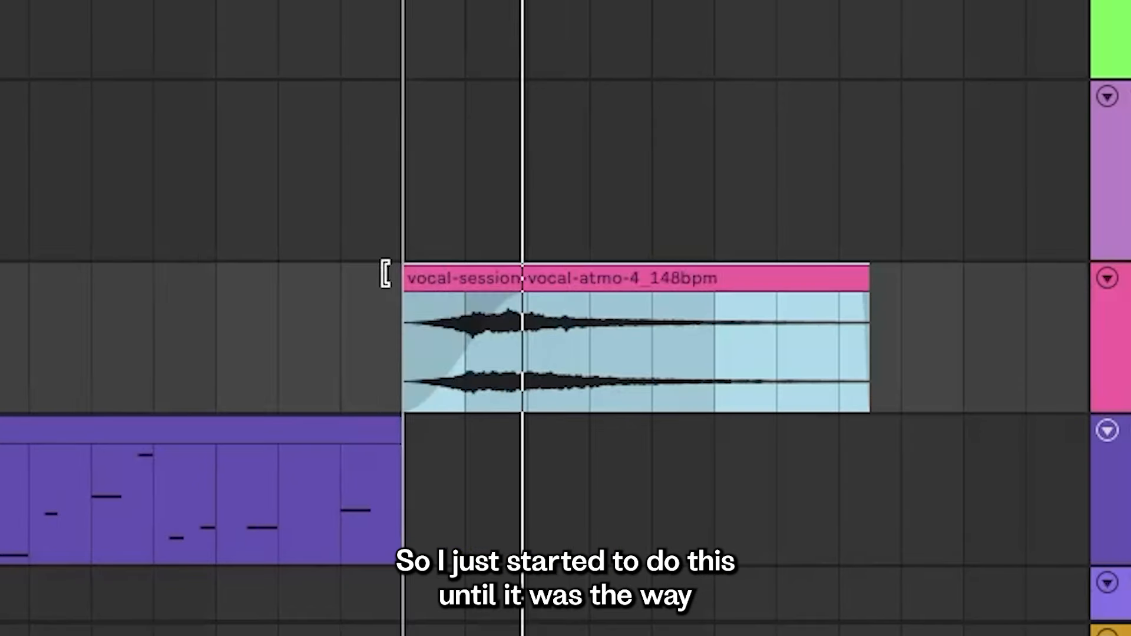
drag(383, 270, 419, 288)
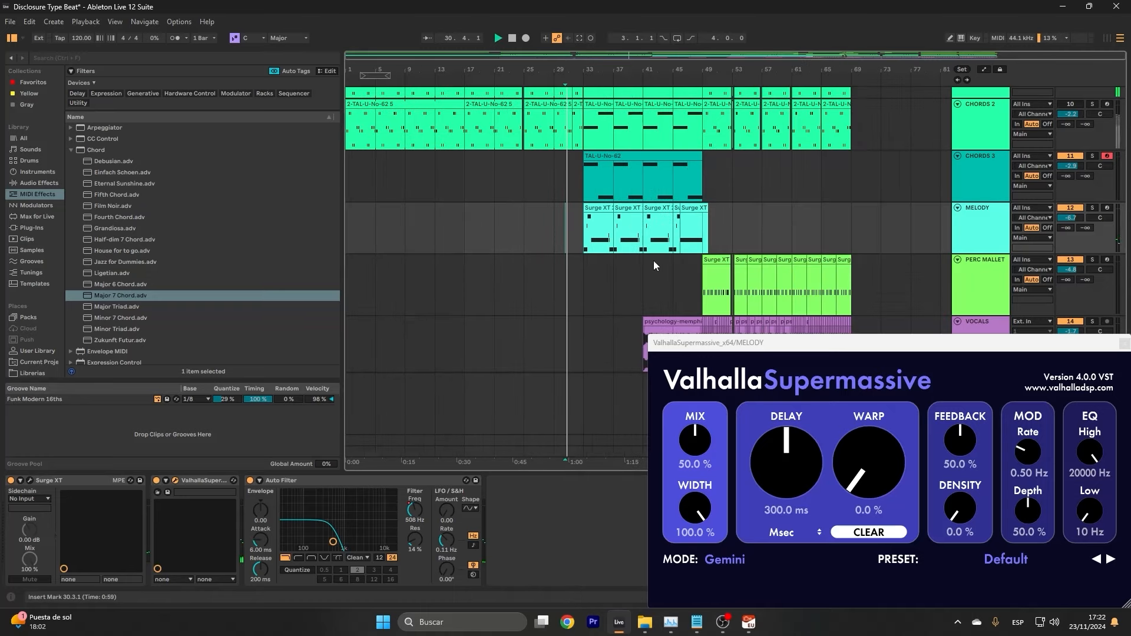
Play the transition from 30.3.1 into the bridge, following the vocal-atmo, MELODY and chord tracks.
drag(731, 347, 794, 519)
scroll(510, 314, down, 5)
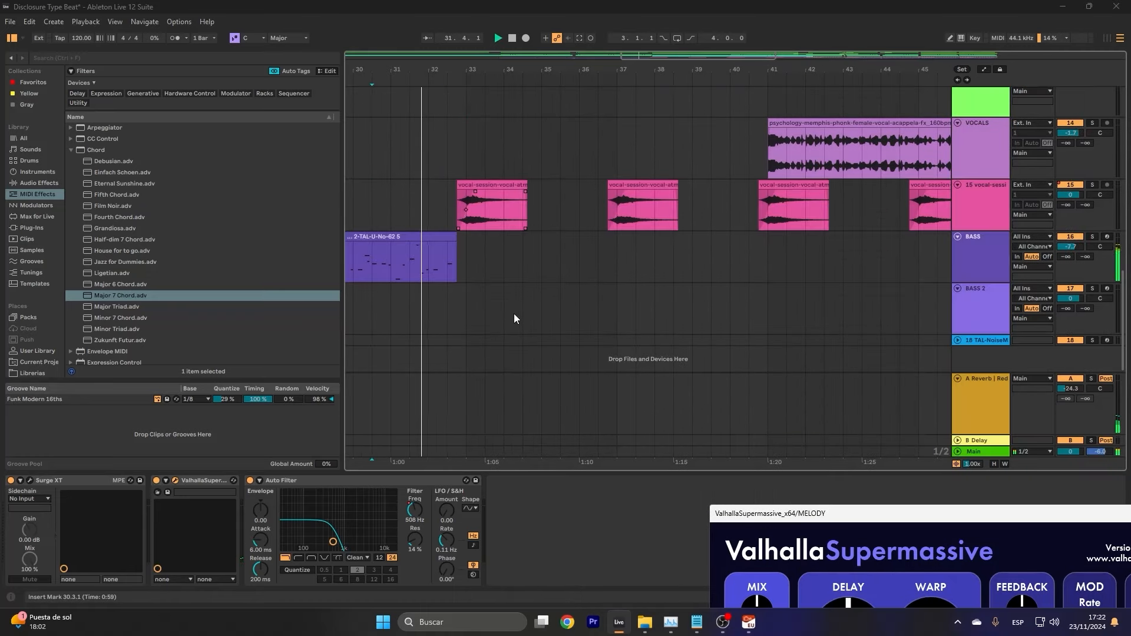
scroll(516, 284, up, 1)
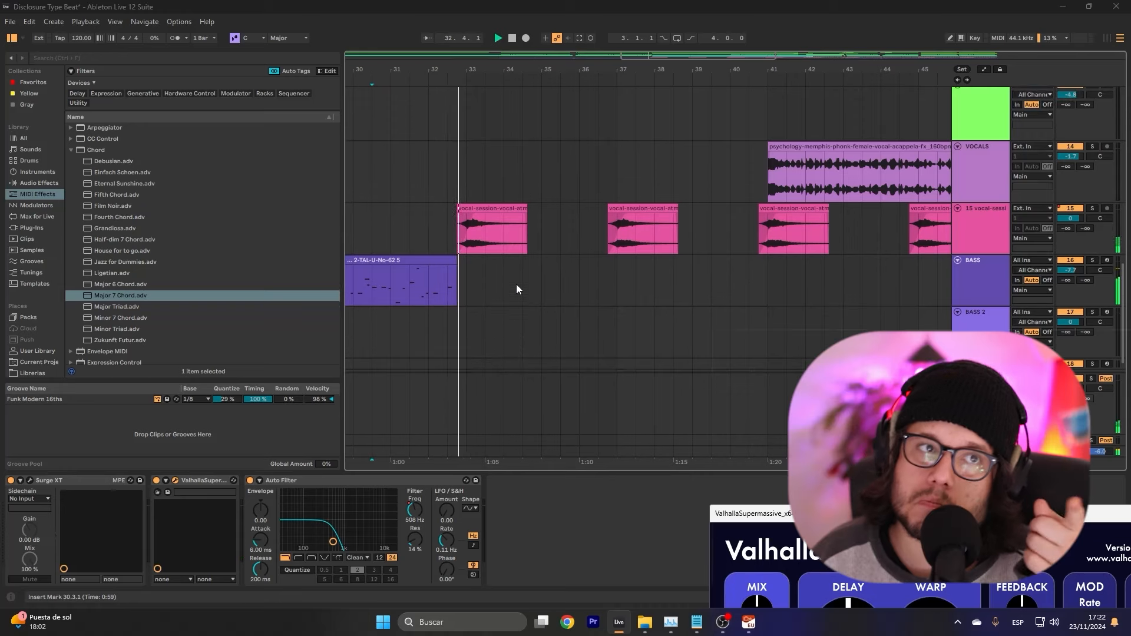
scroll(516, 284, up, 5)
scroll(516, 287, up, 1)
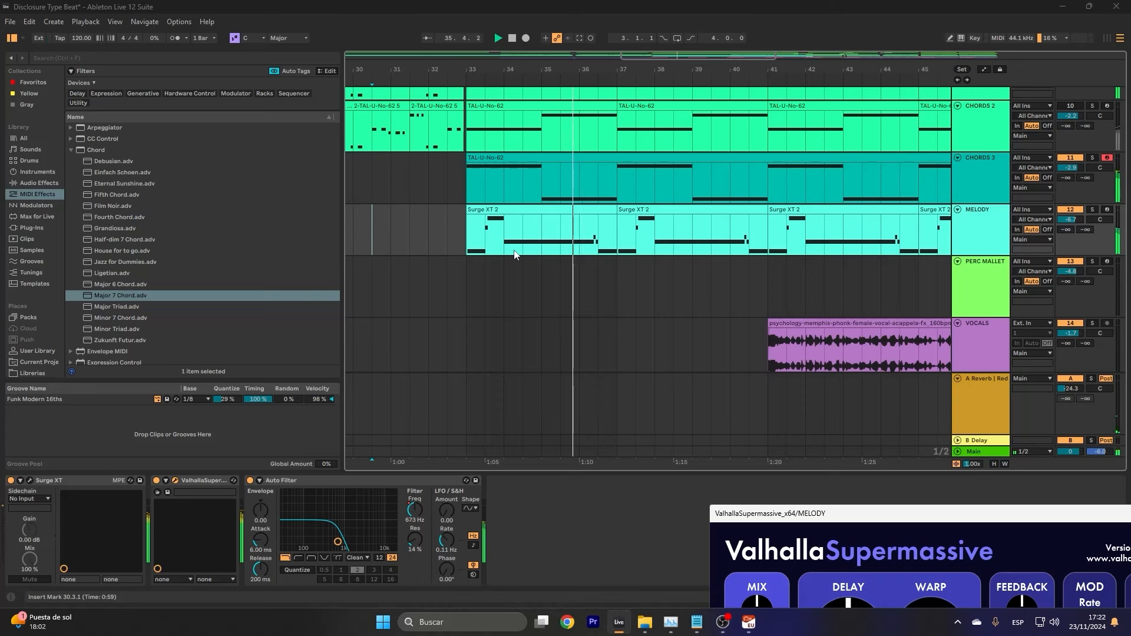
scroll(514, 253, up, 3)
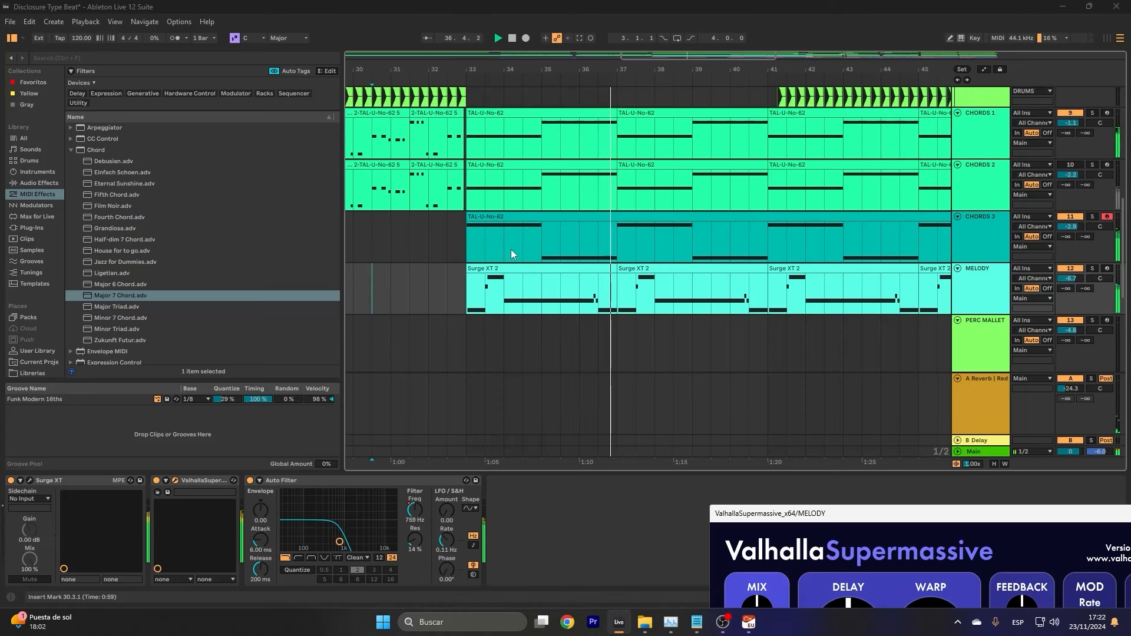
scroll(514, 250, up, 2)
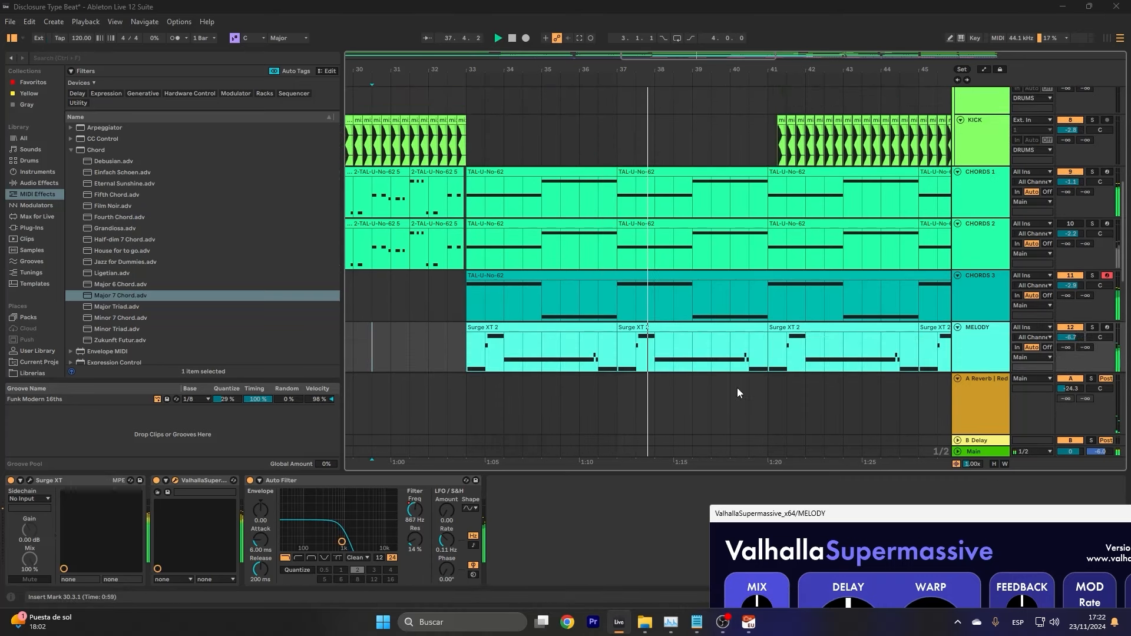
Hide the device view and follow the bridge playback from the vocal tracks to the DRUM RACK and DS HH tracks.
key(ctrl+alt+l)
scroll(766, 352, up, 2)
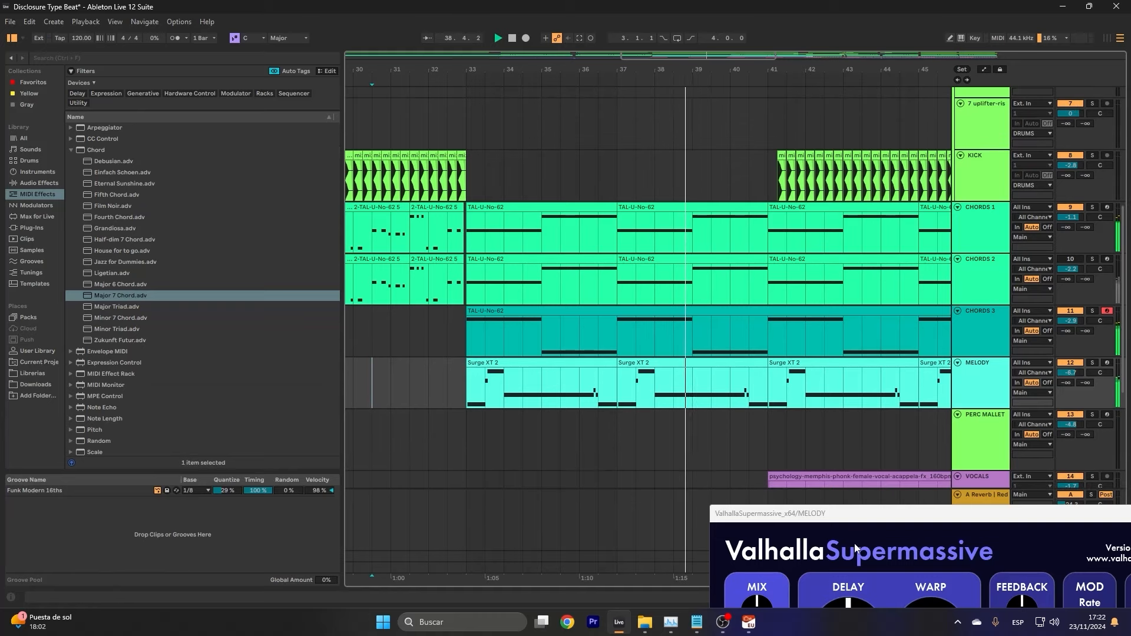
scroll(826, 493, down, 2)
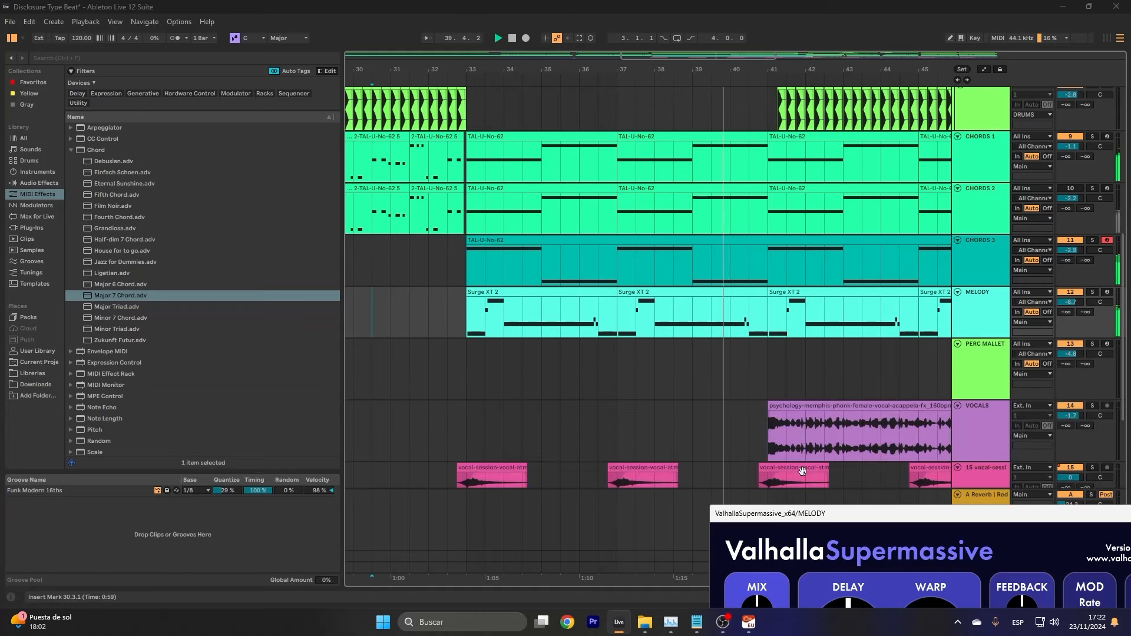
scroll(726, 306, up, 3)
scroll(737, 298, up, 8)
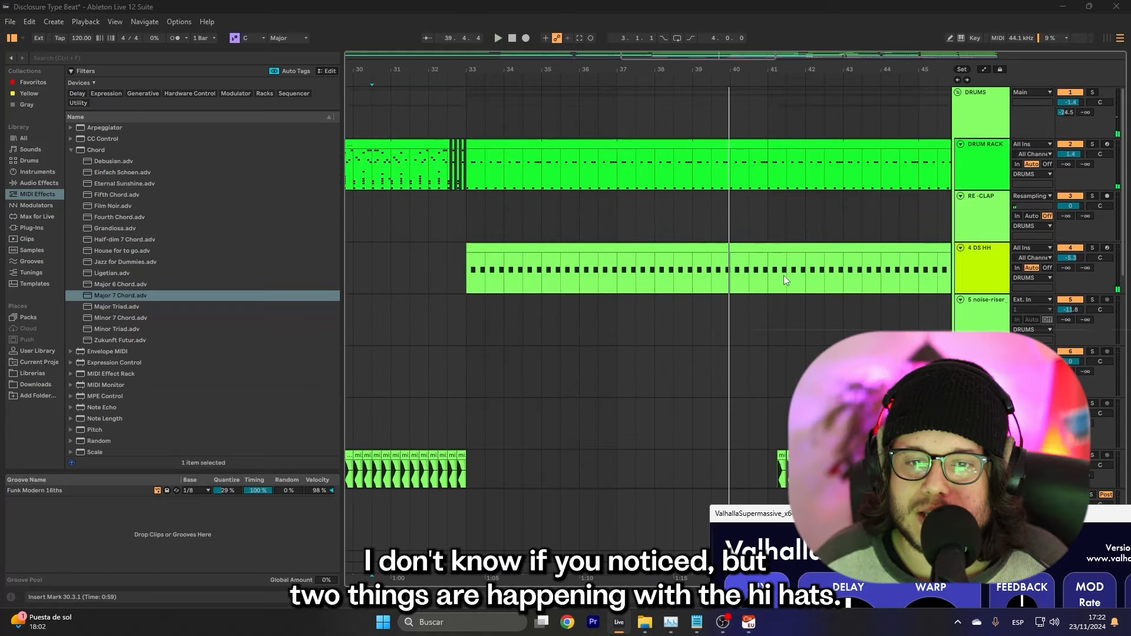
Examine the Delay and its LFO-modulated Dry/Wet on the DRUM RACK hi-hat, plus the open-hats pattern from bar 33.
scroll(712, 236, down, 3)
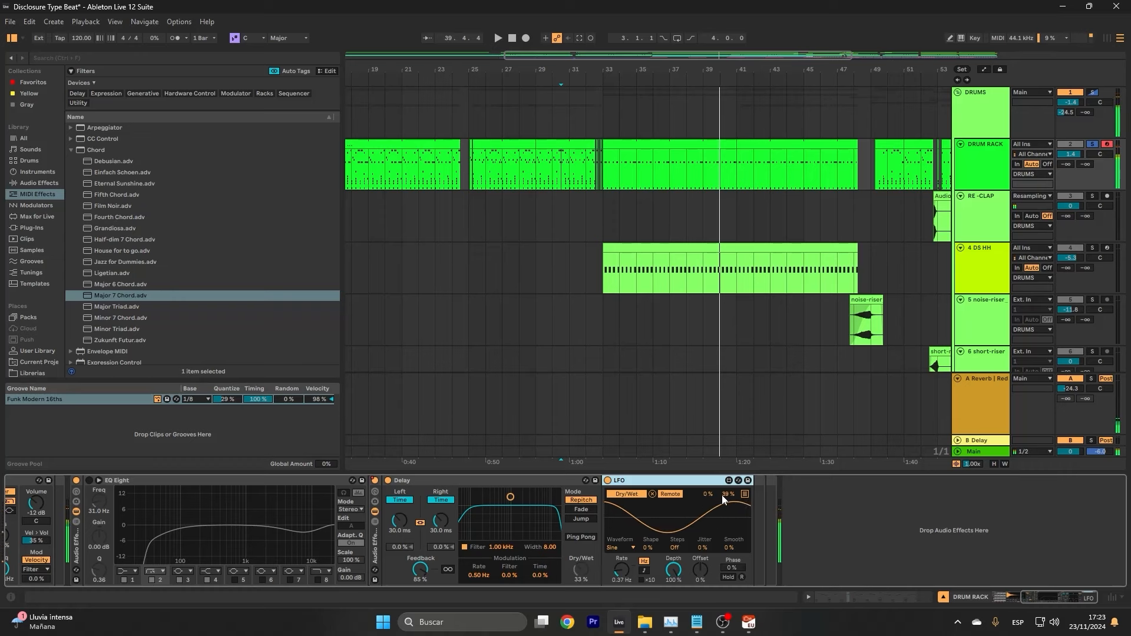
scroll(643, 171, up, 3)
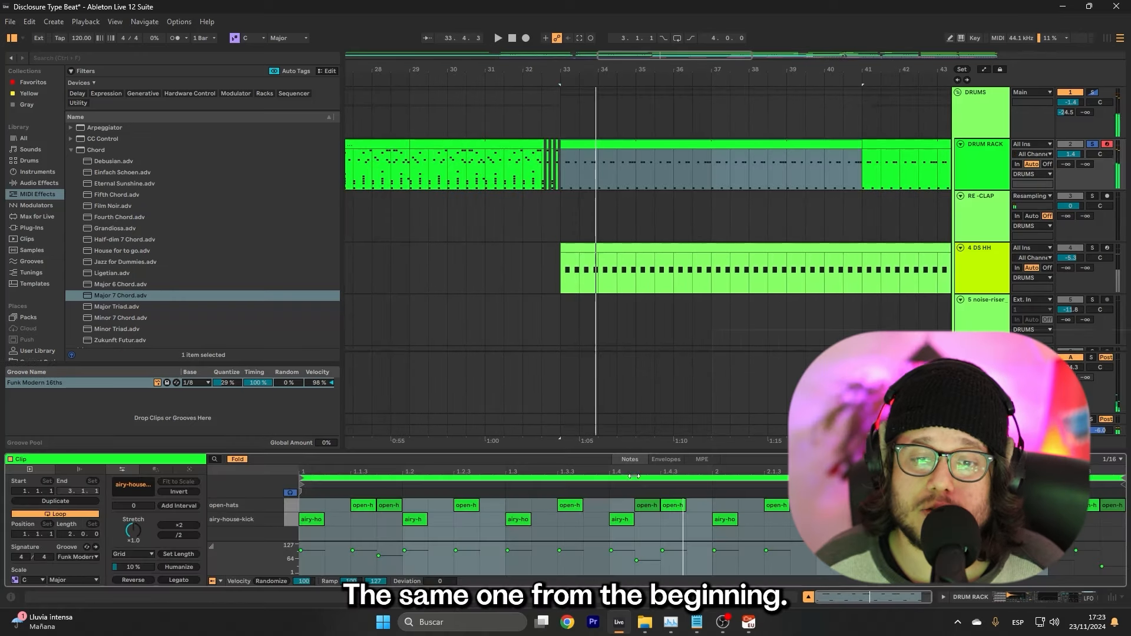
drag(626, 452, 688, 279)
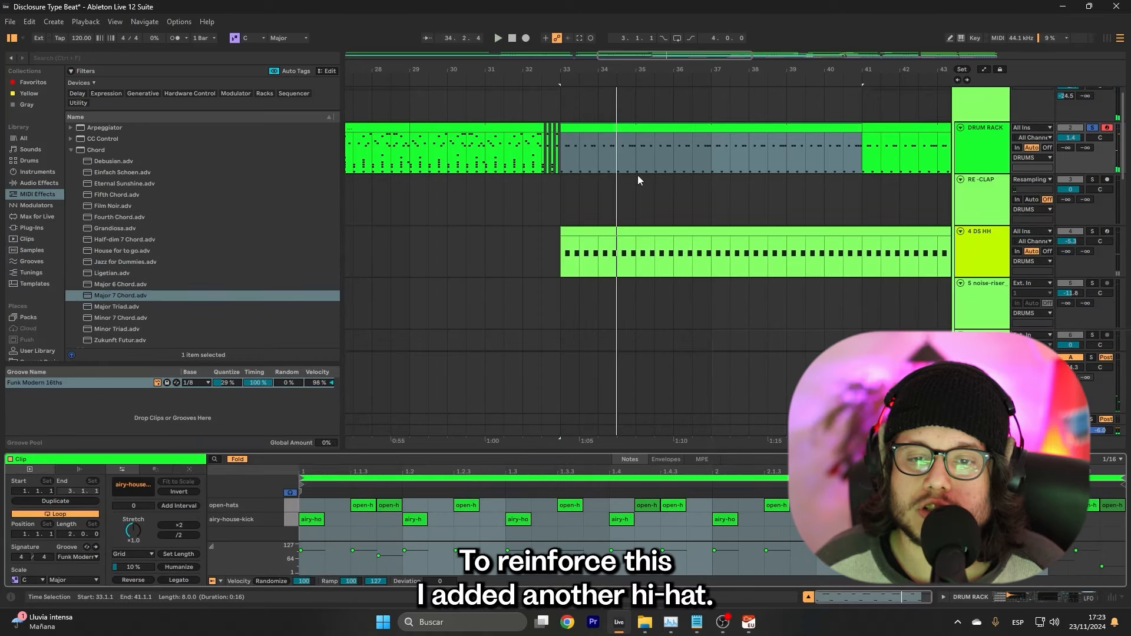
Open the DS HH device on the 4 DS HH track and display its Decay automation across the bridge.
click(768, 253)
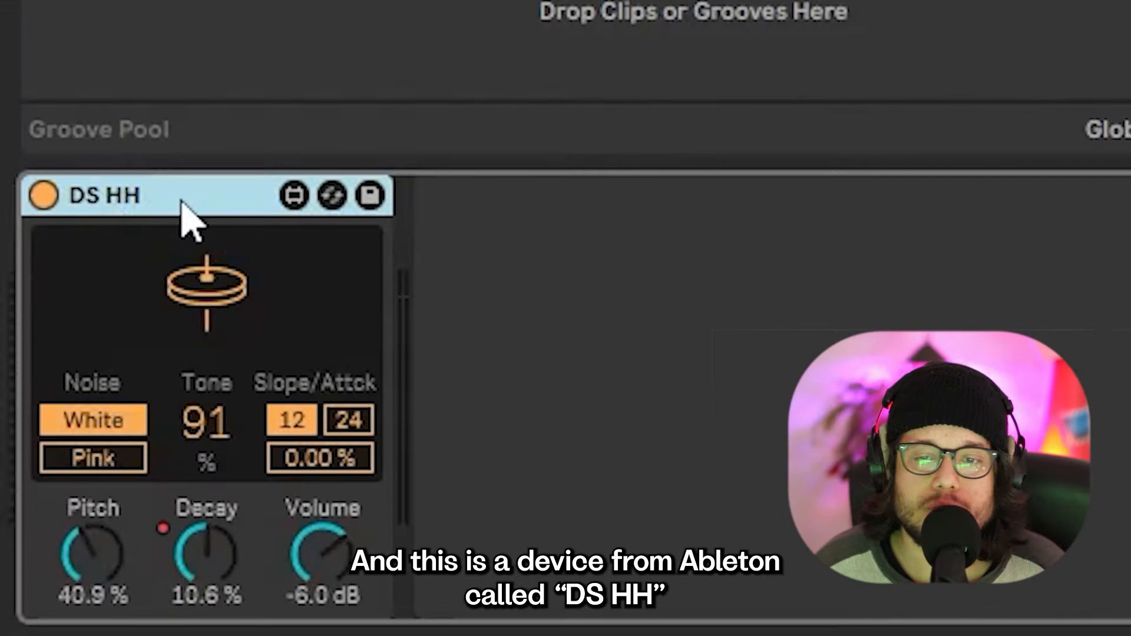
key(a)
click(573, 284)
scroll(574, 283, down, 4)
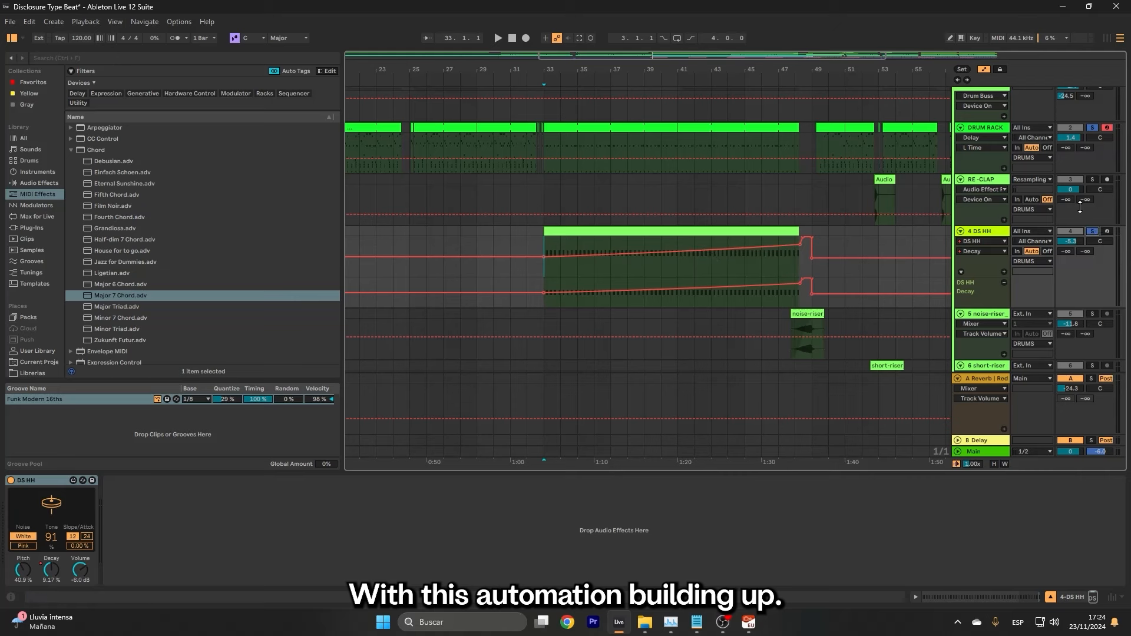
Play the soloed DS HH hi-hats from bar 33 and from further into the bridge, following the rising Decay automation.
key(space)
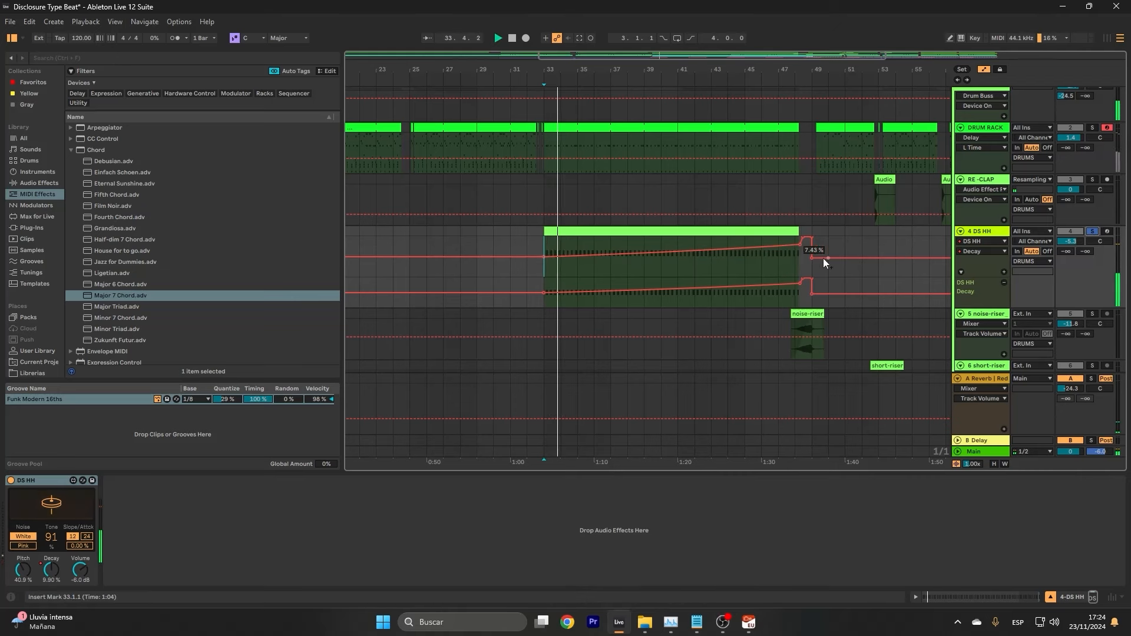
click(686, 195)
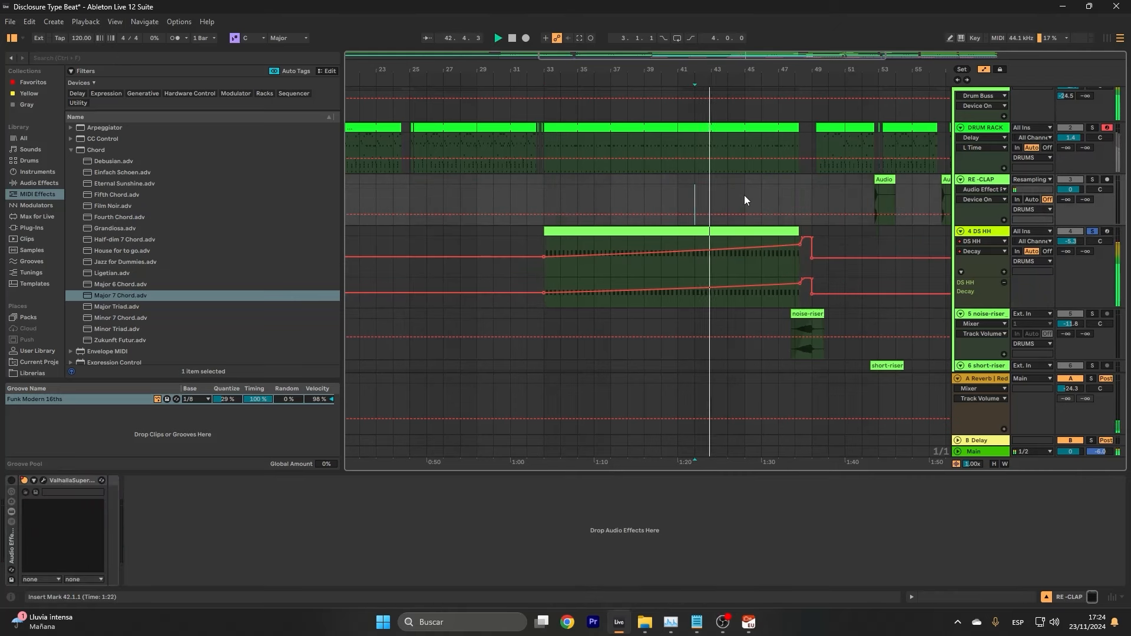
click(778, 198)
key(space)
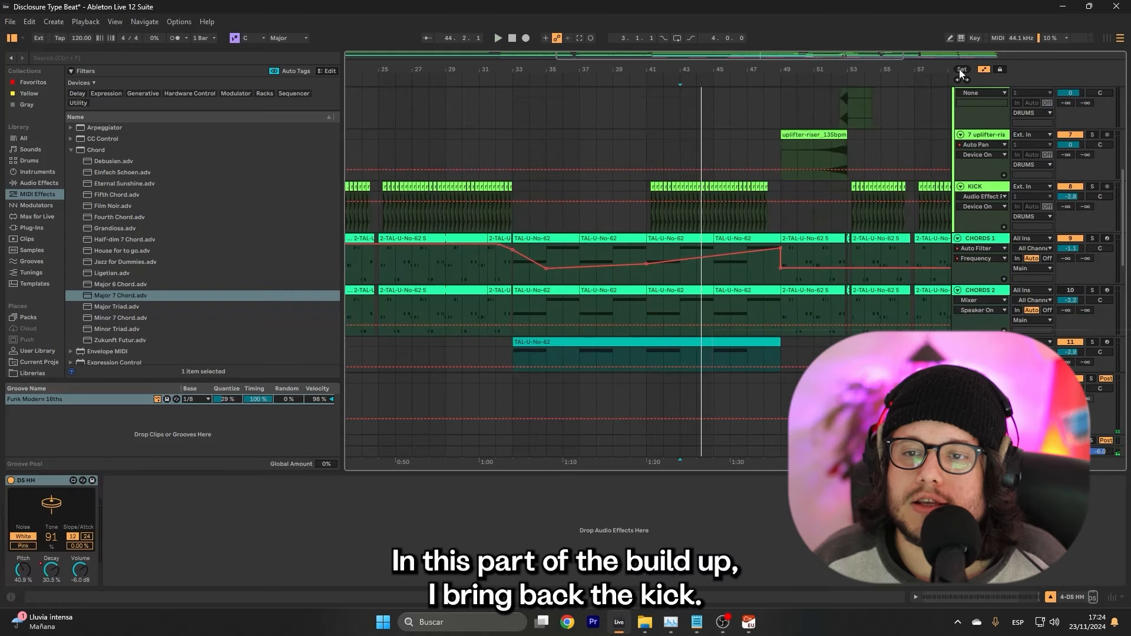
Display the ValhallaSupermassive Feedback automation on the KICK track, play the kick build-up from bar 41, and unsolo the kick.
click(984, 69)
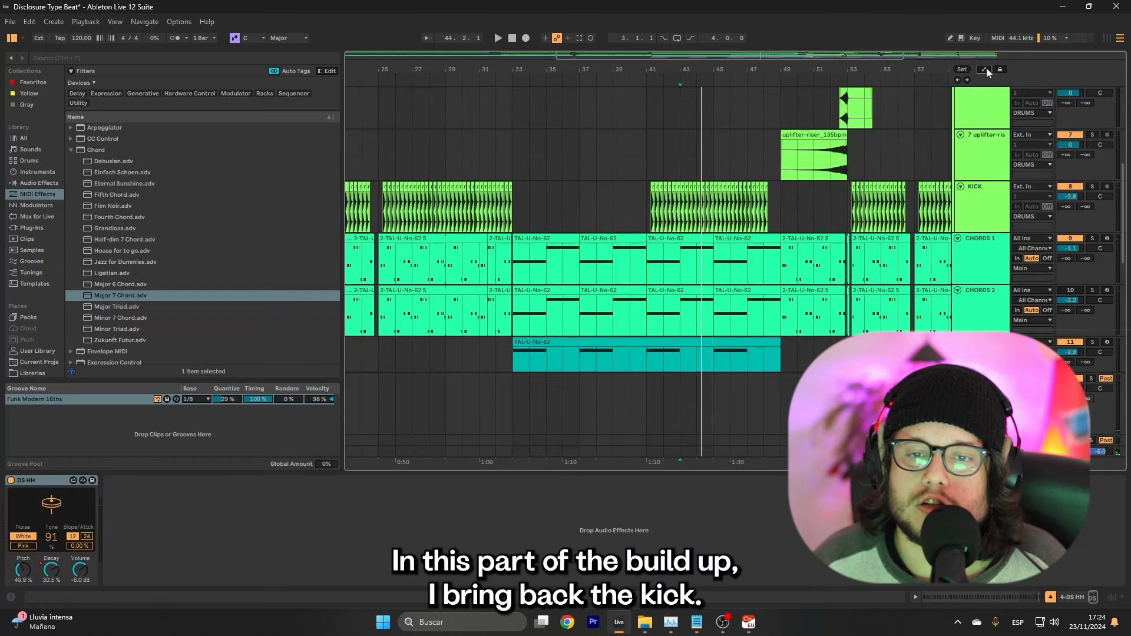
click(648, 154)
key(plus)
key(plus)
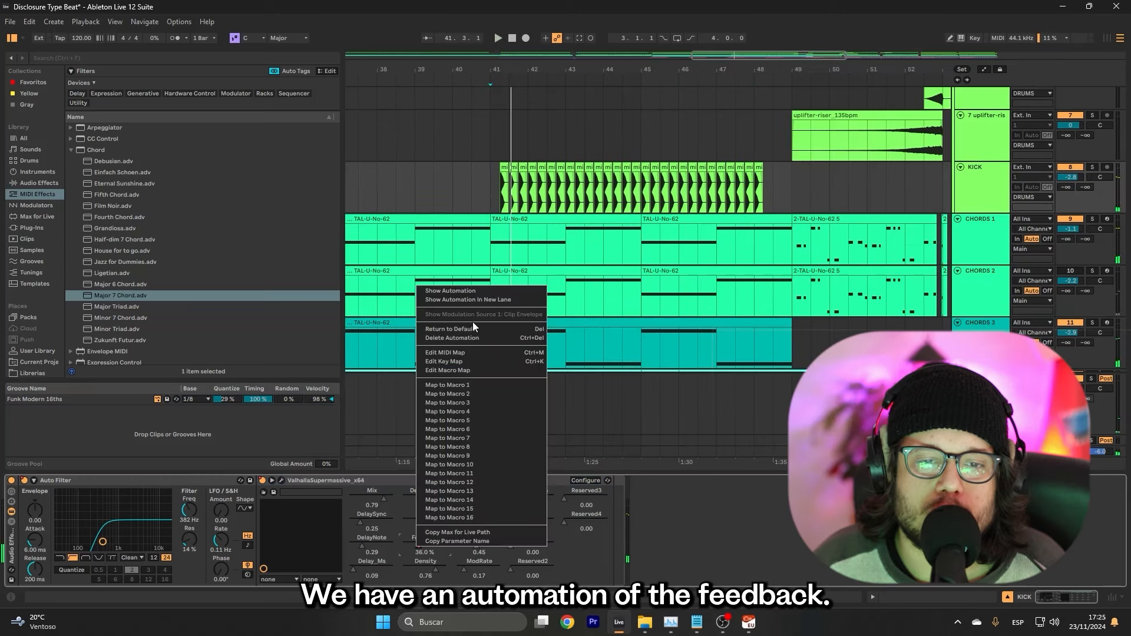
key(a)
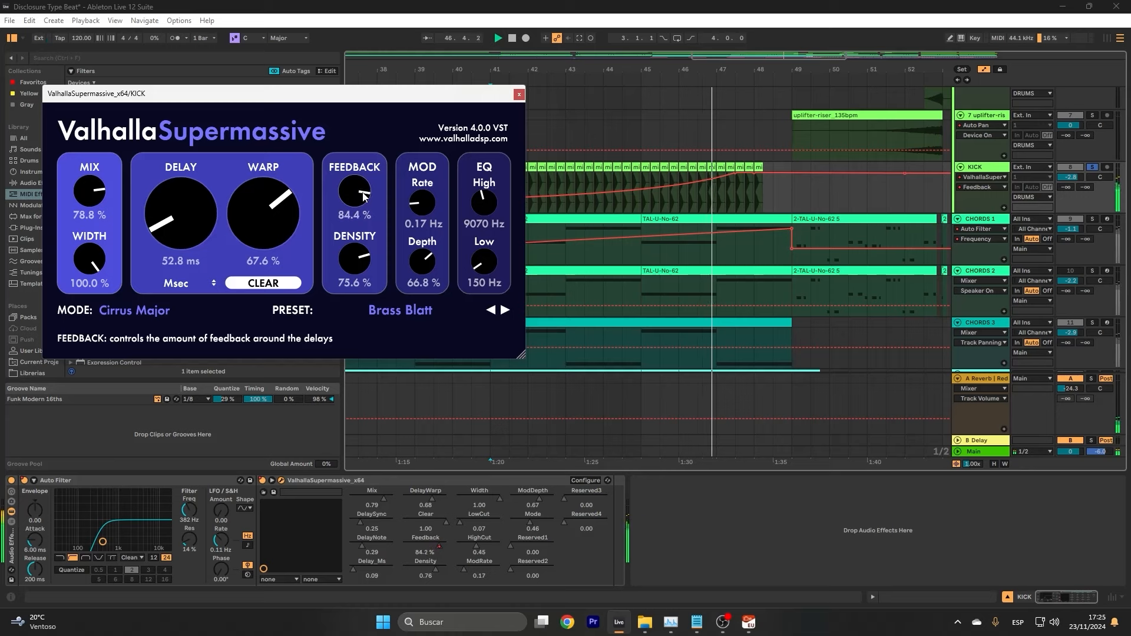
click(1091, 168)
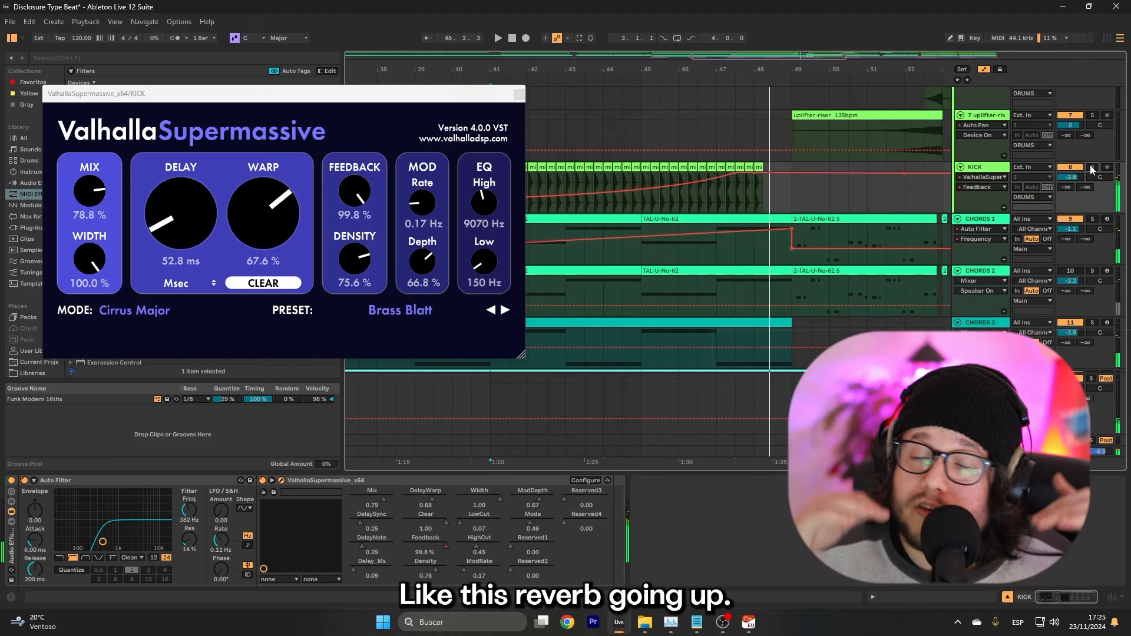
Play the end of the build-up from 48.3.1 and look over the drum, hi-hat, riser and kick tracks.
click(773, 185)
key(space)
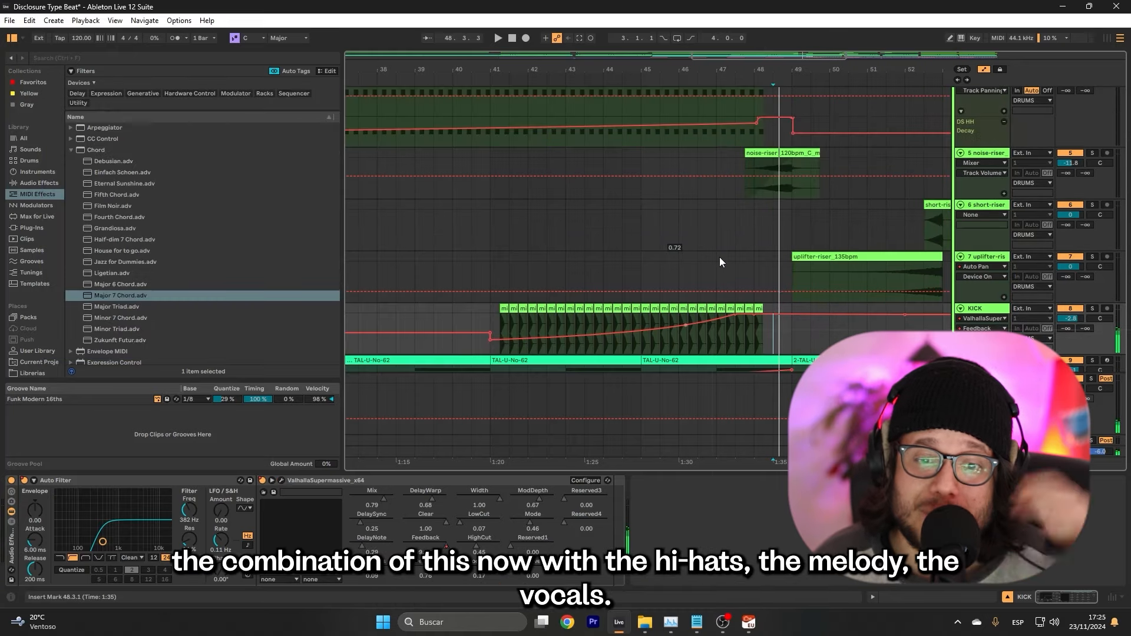
scroll(588, 305, down, 5)
scroll(633, 285, up, 5)
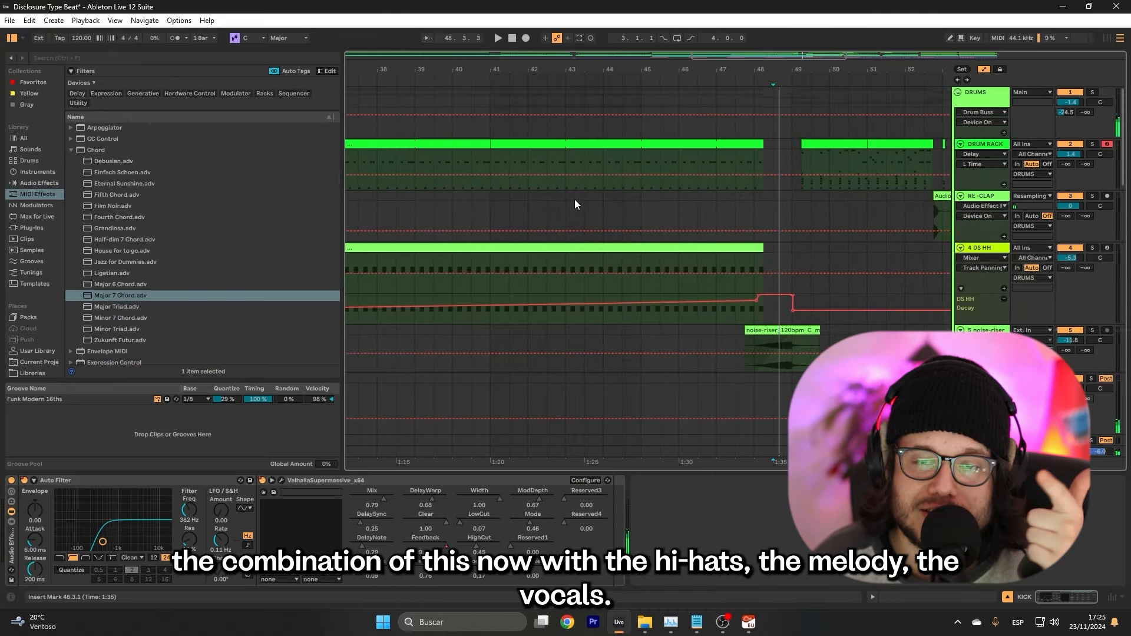
scroll(620, 278, down, 5)
scroll(666, 236, up, 6)
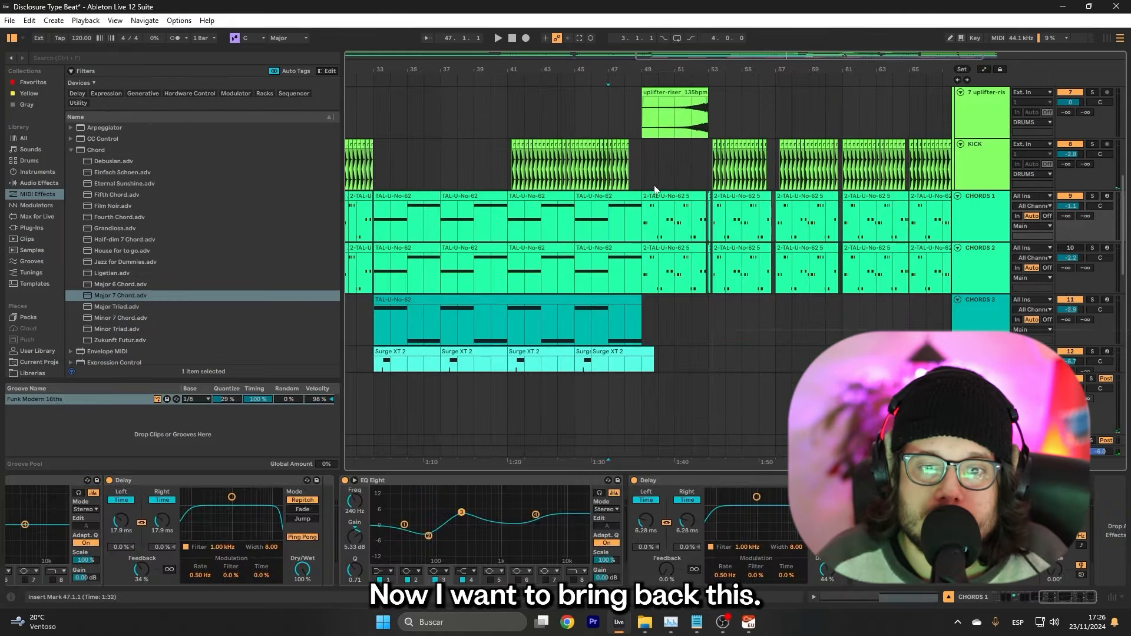
Play the end of the bridge from 47.3.1 and view the CHORDS 1 and CHORDS 2 clips that return at bar 49.
click(666, 193)
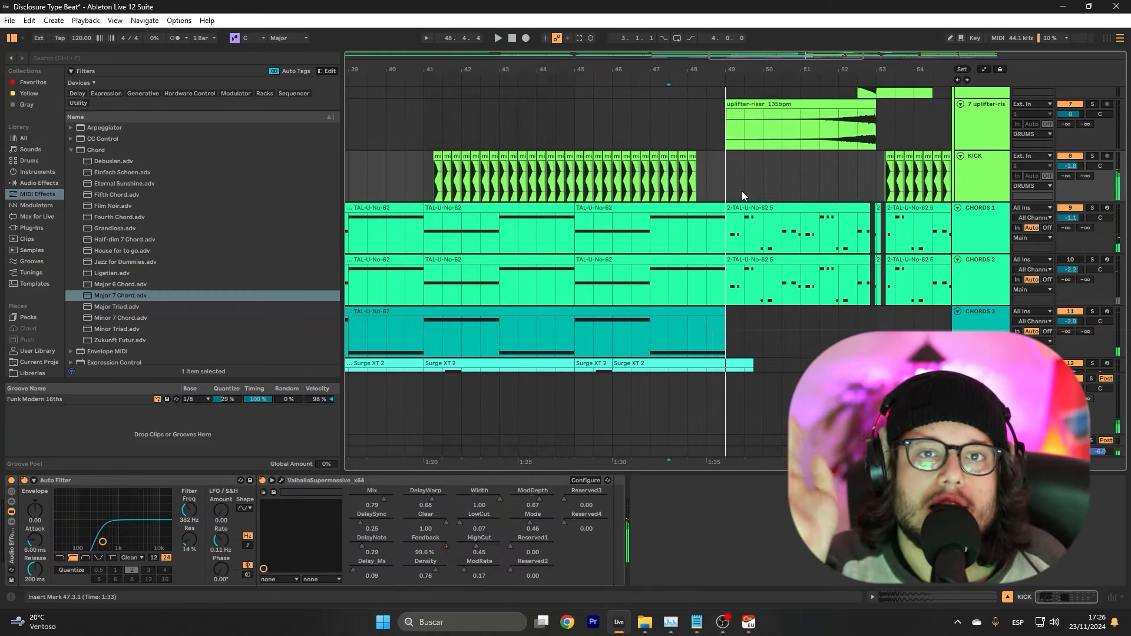
scroll(745, 187, down, 4)
scroll(721, 193, right, 2)
scroll(754, 213, up, 2)
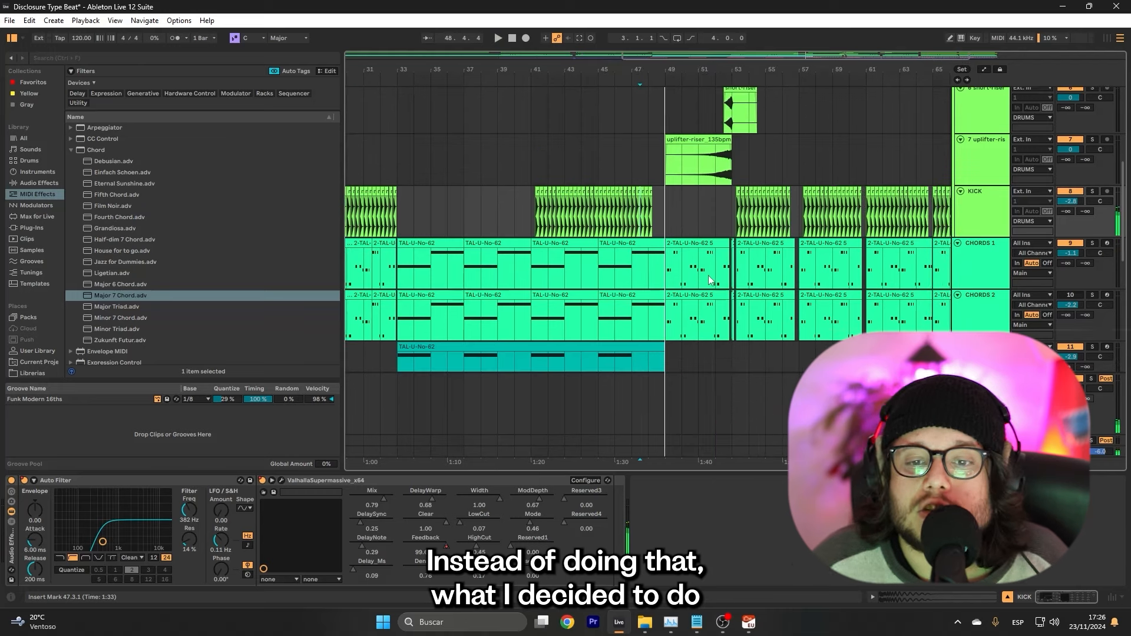
Play the return of the rhythmic chords, starting in bar 48 just before the uplifter riser.
drag(734, 337, 777, 233)
scroll(669, 173, up, 3)
click(606, 127)
key(space)
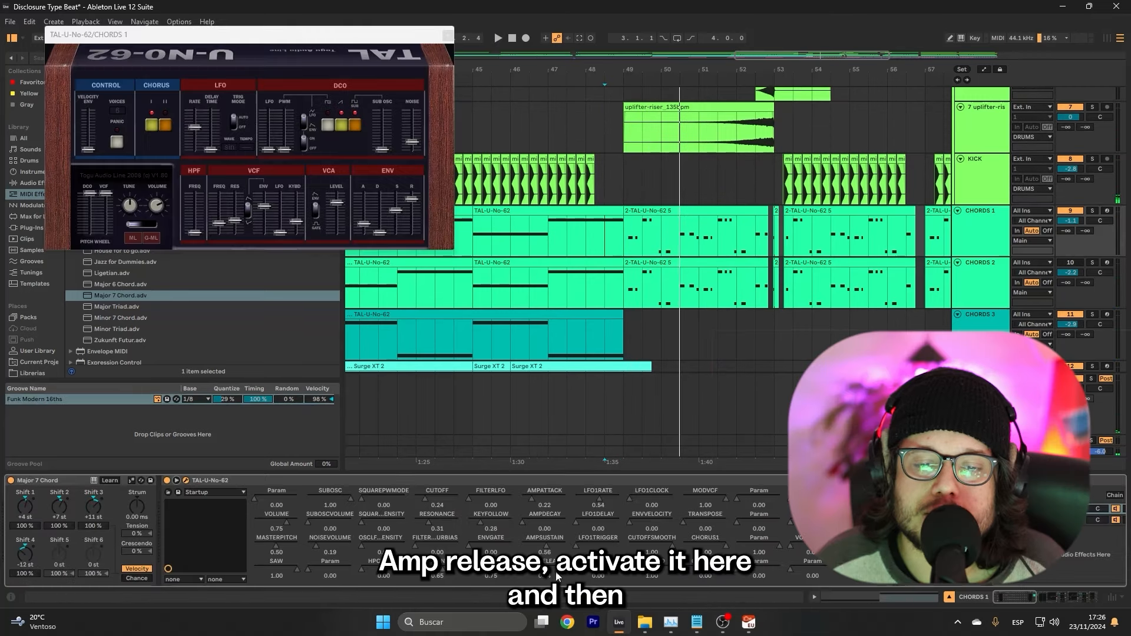
Display the TAL-U-No-62 AMPRELEASE automation on CHORDS 1 and play the chords from bar 52.
key(a)
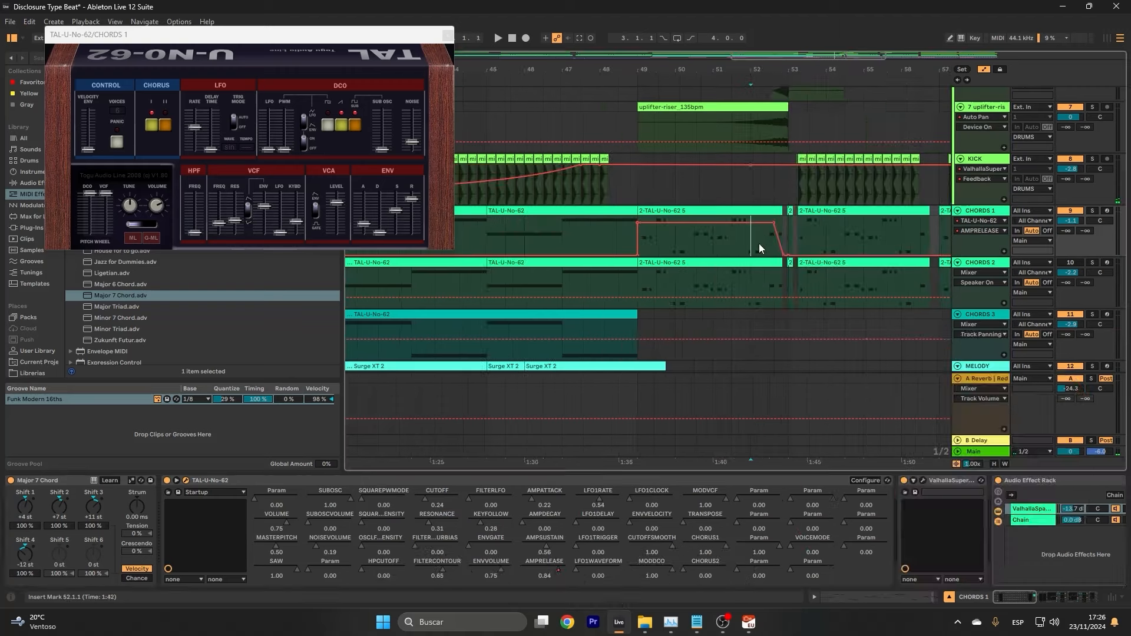
click(759, 243)
key(space)
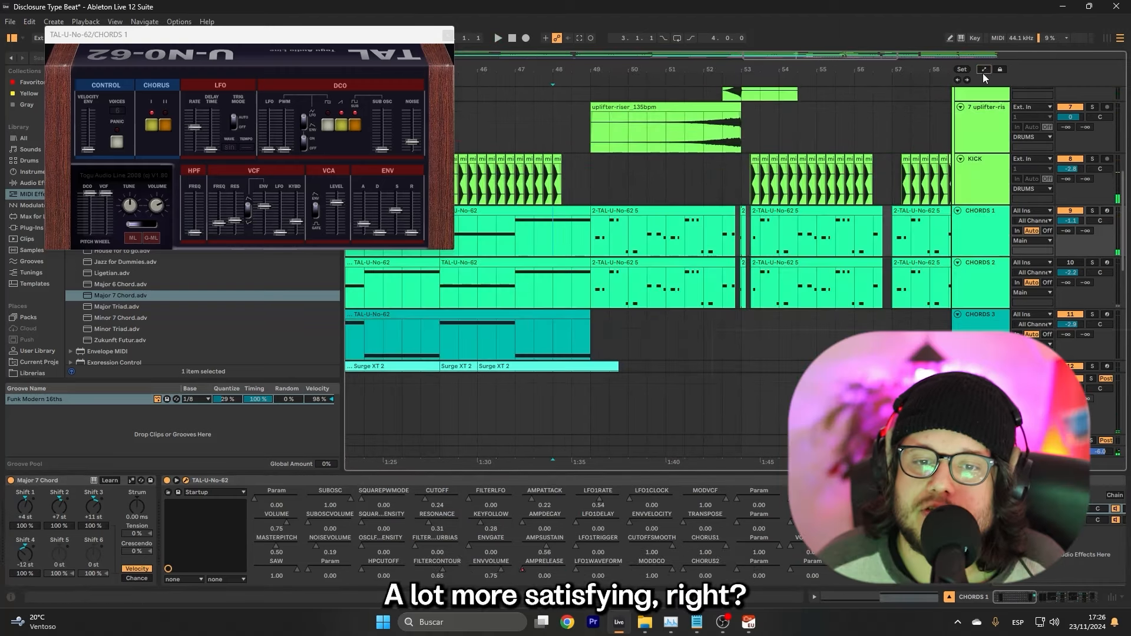
Play the transition from 47.1.1 and bring the noise, short and uplifter riser tracks into view.
click(515, 242)
key(space)
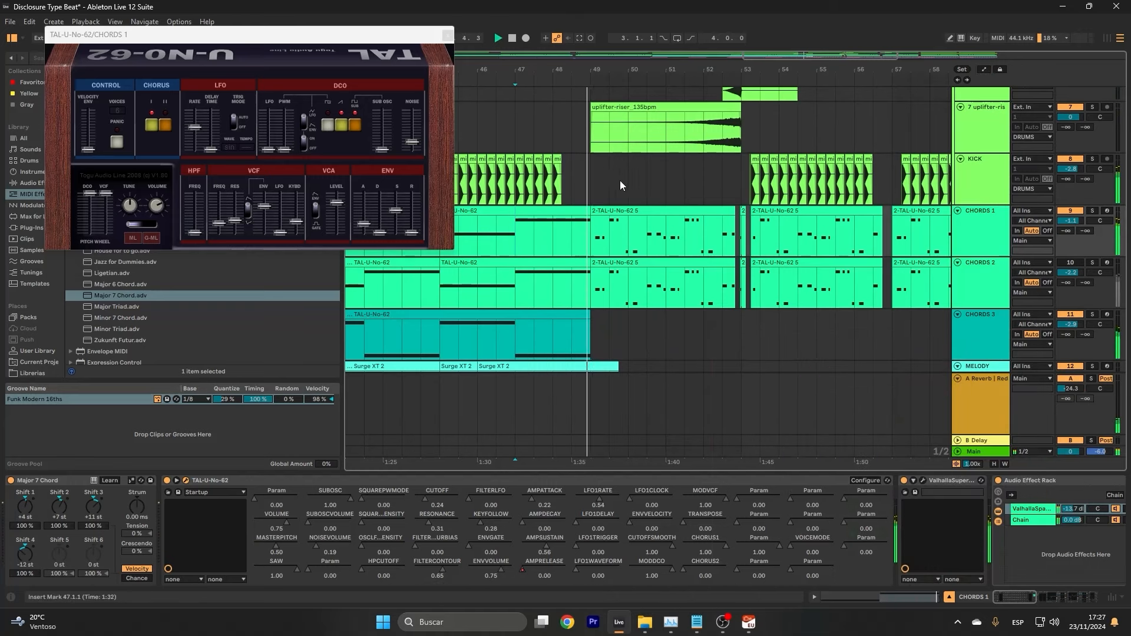
scroll(700, 247, up, 3)
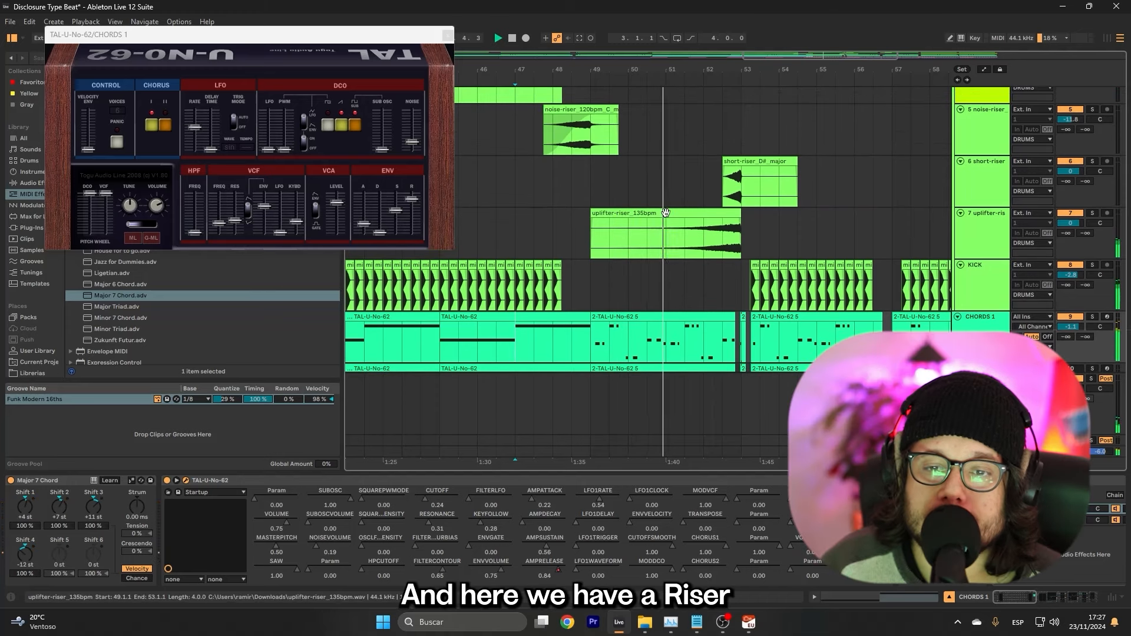
Audition the soloed uplifter-riser clip, including its section from 51.1.1 up to bar 53.
click(730, 226)
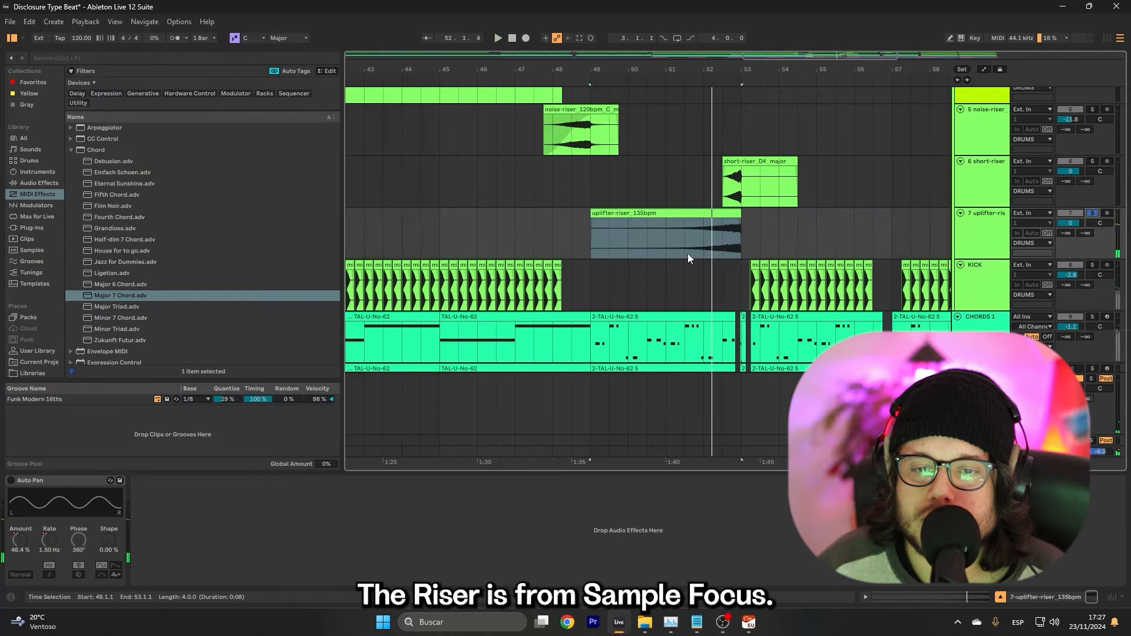
key(0)
click(662, 238)
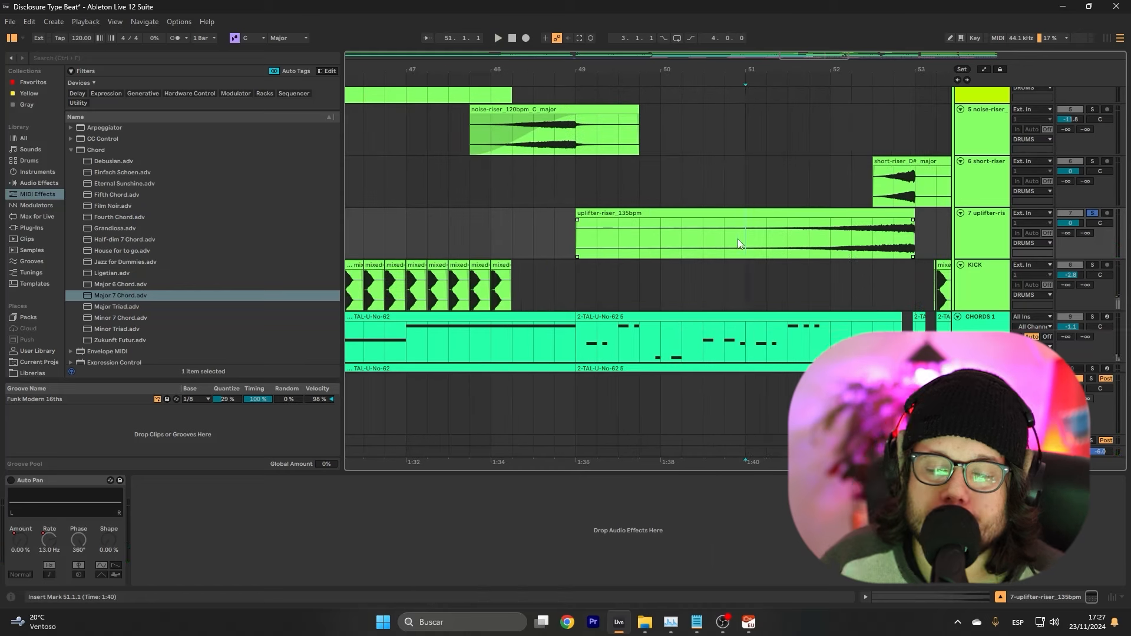
key(space)
scroll(779, 259, right, 1)
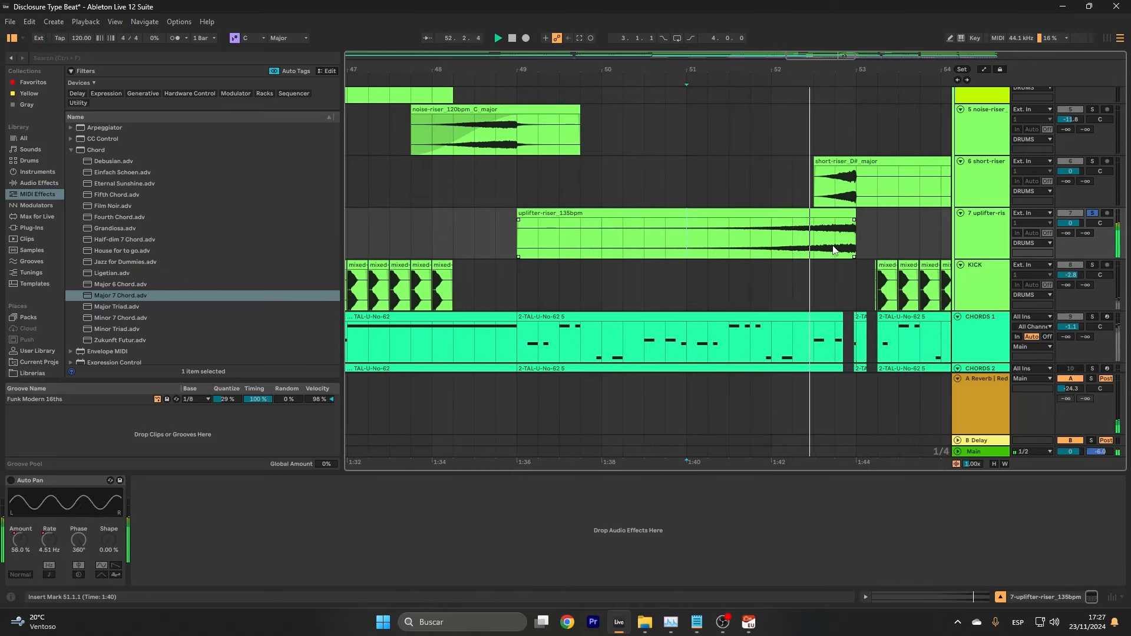
key(space)
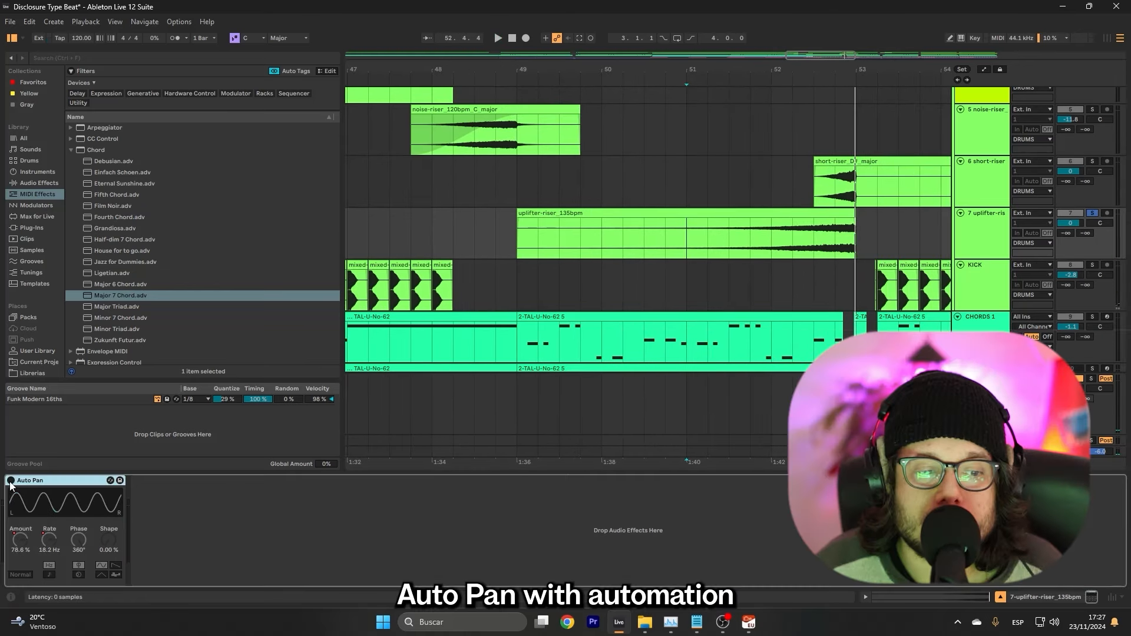
Switch on Auto Pan on the uplifter-riser track and inspect its automated Amount and Rate.
click(11, 481)
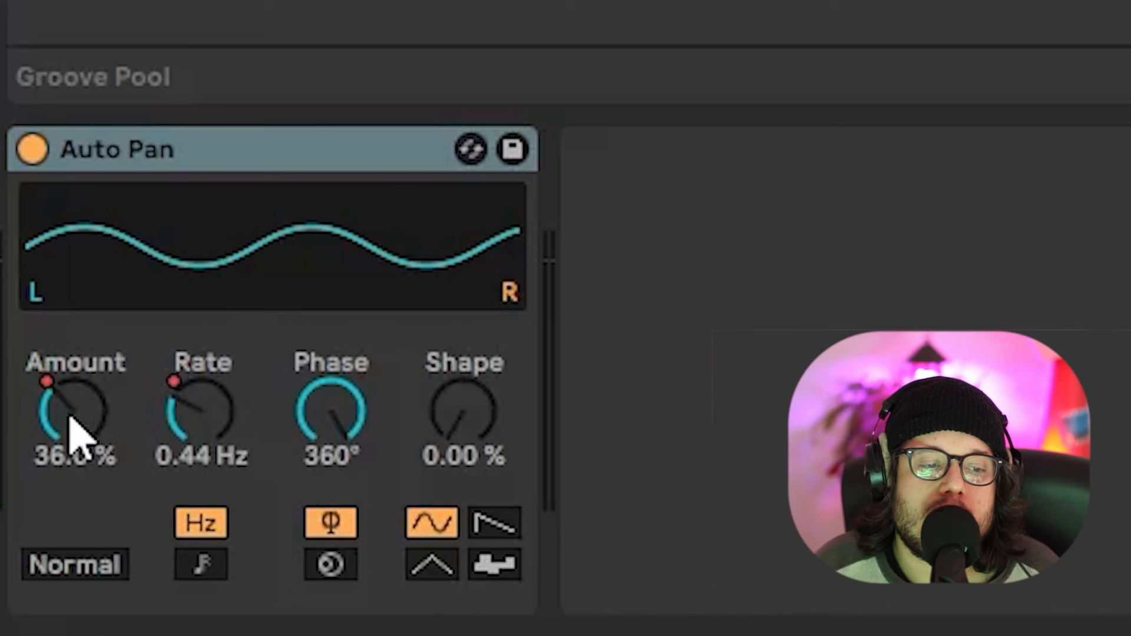
drag(76, 540, 77, 595)
drag(330, 412, 330, 357)
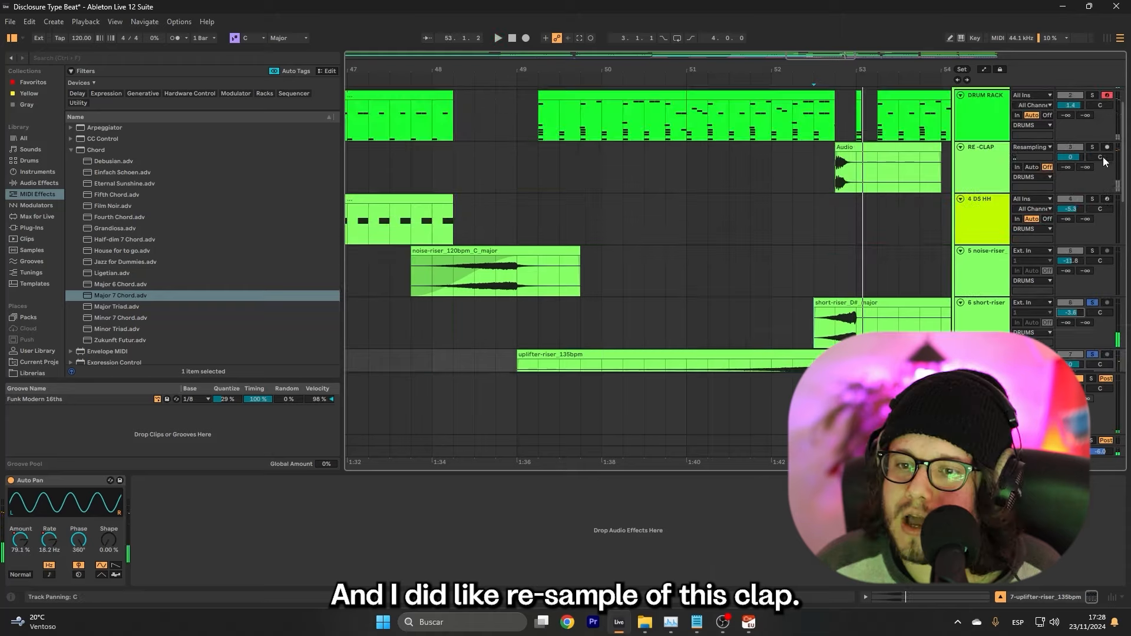
Solo the RE-CLAP track and play its resampled clap, comparing its place with the DRUM RACK clip at bar 53.
click(1102, 157)
click(862, 124)
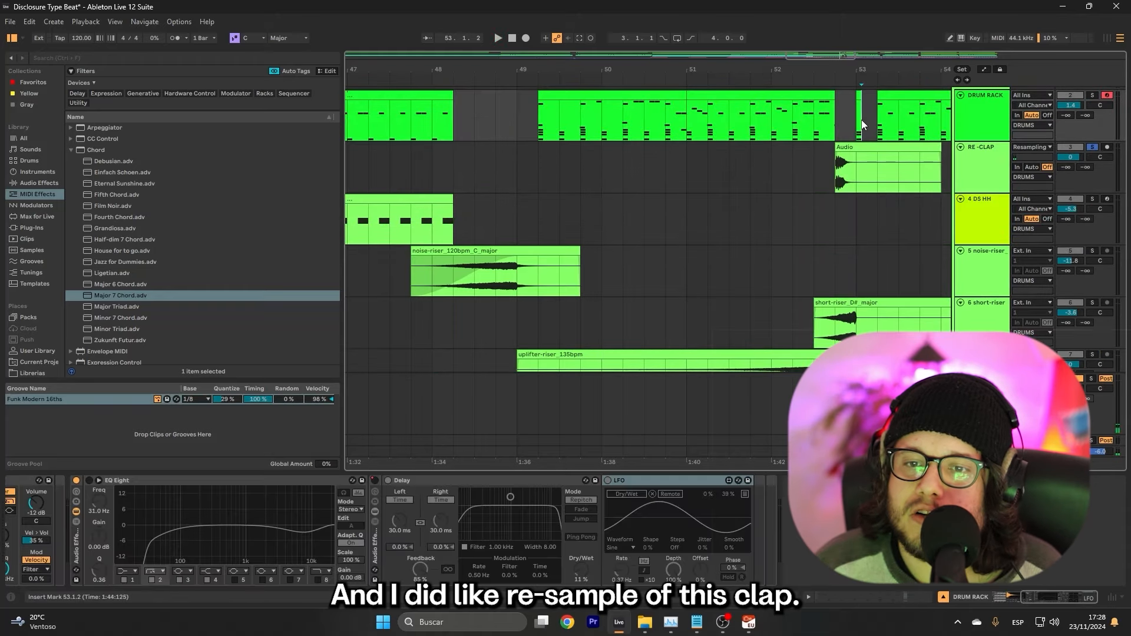
click(841, 172)
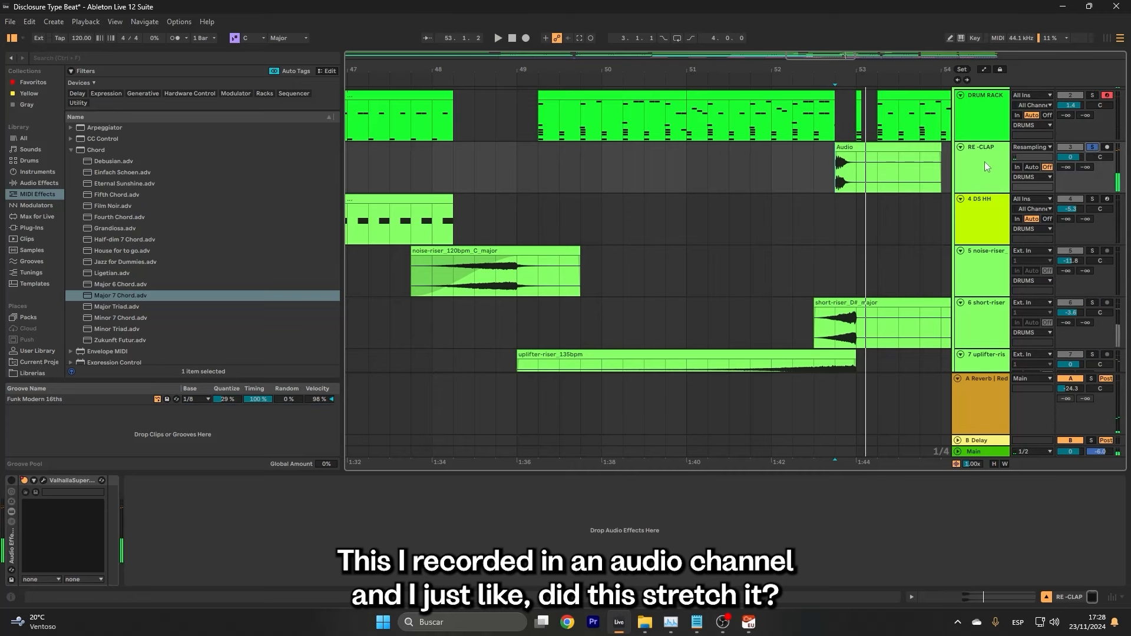
Time-stretch the RE-CLAP audio clip in Texture warp mode so it ends at 54.3.1, and audition its Grain Size.
key(shift+Tab)
click(156, 539)
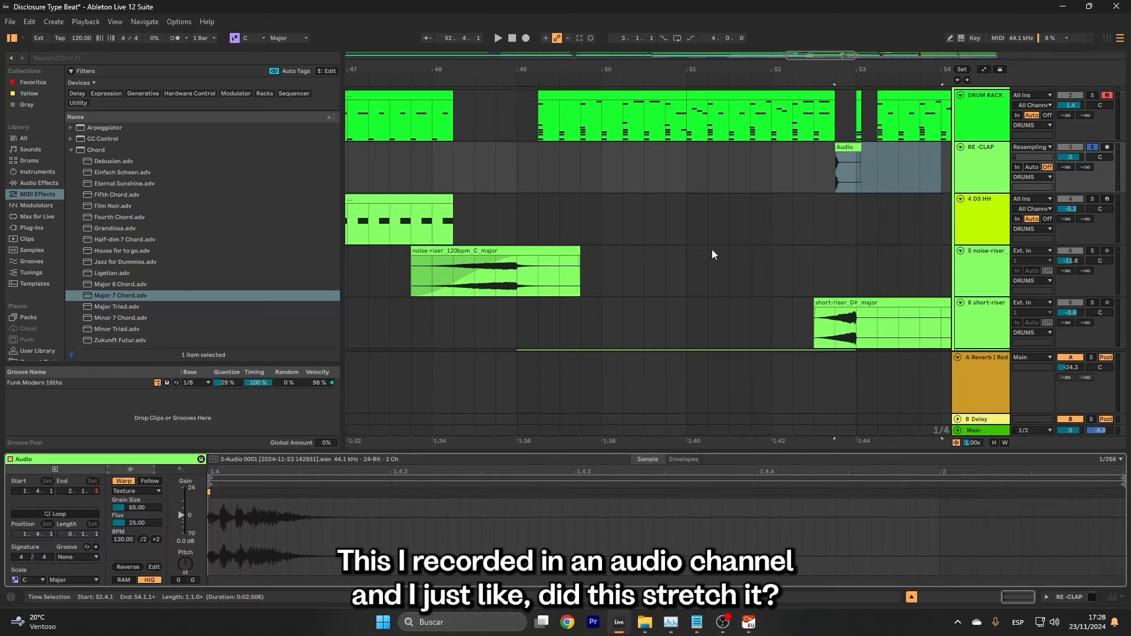
click(862, 148)
drag(857, 147, 904, 172)
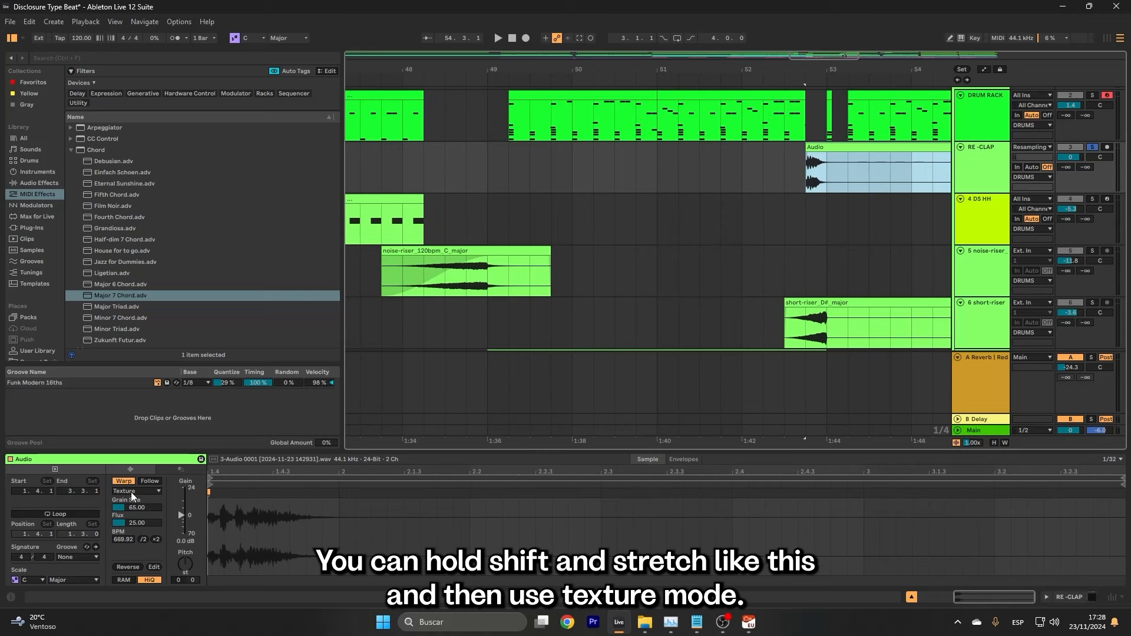
key(space)
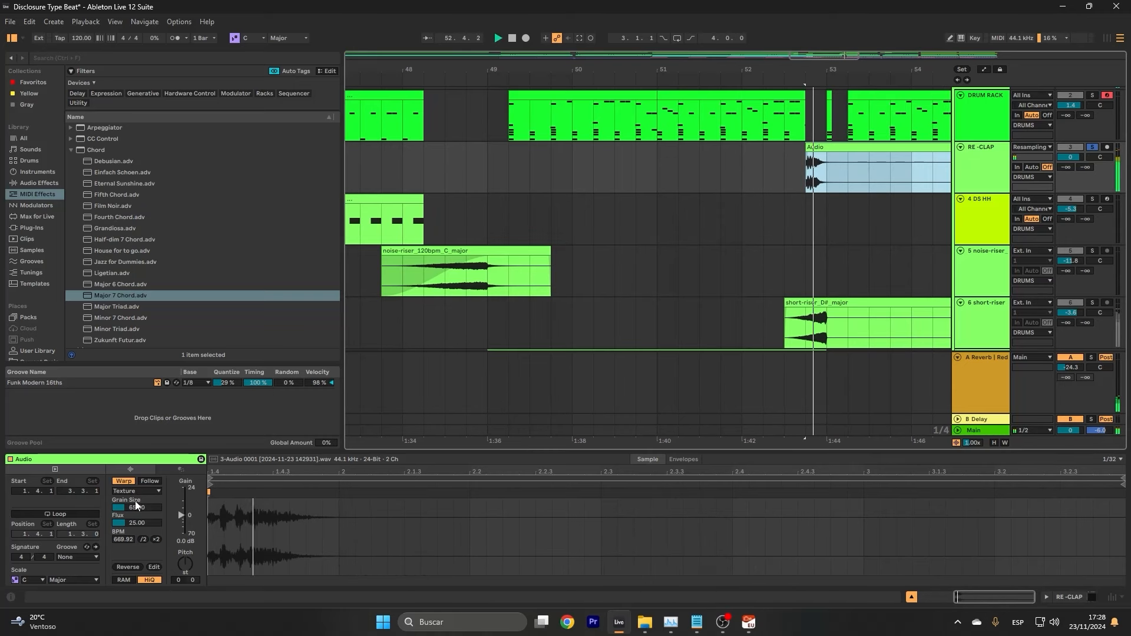
drag(137, 507, 137, 533)
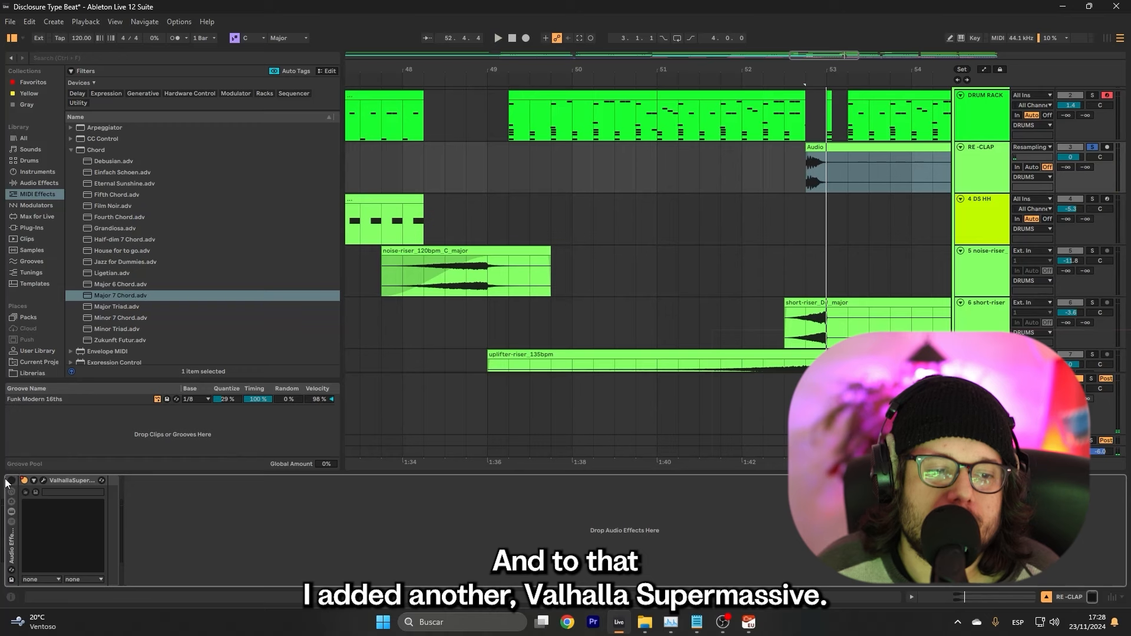
Unfold ValhallaSupermassive on RE-CLAP, activate its effect rack, and play the clap through it.
click(33, 483)
click(11, 480)
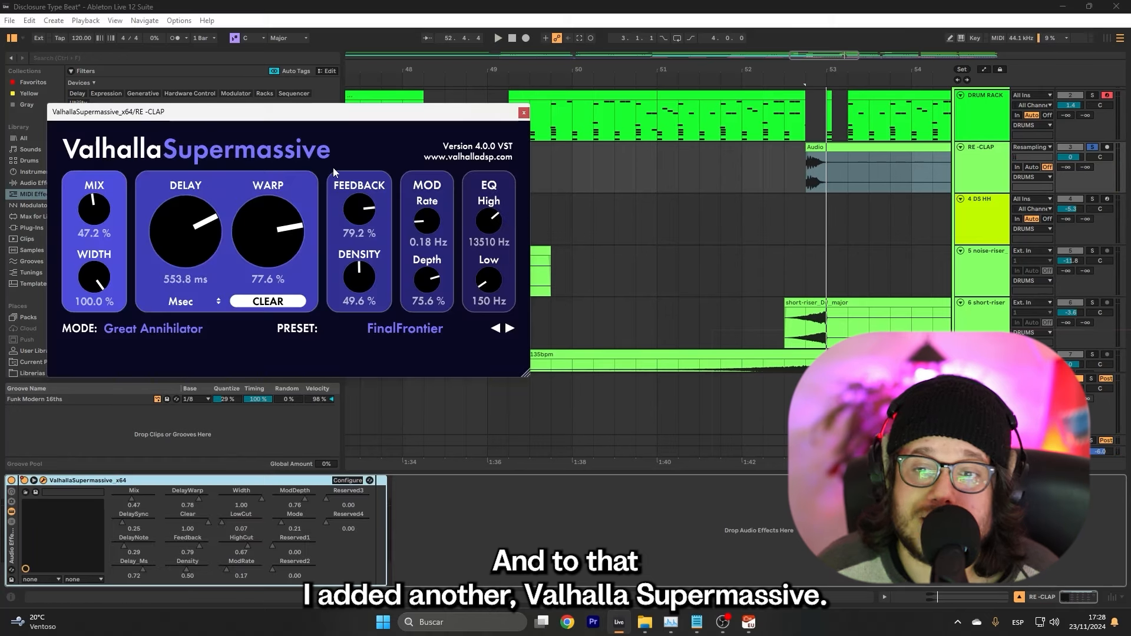
key(space)
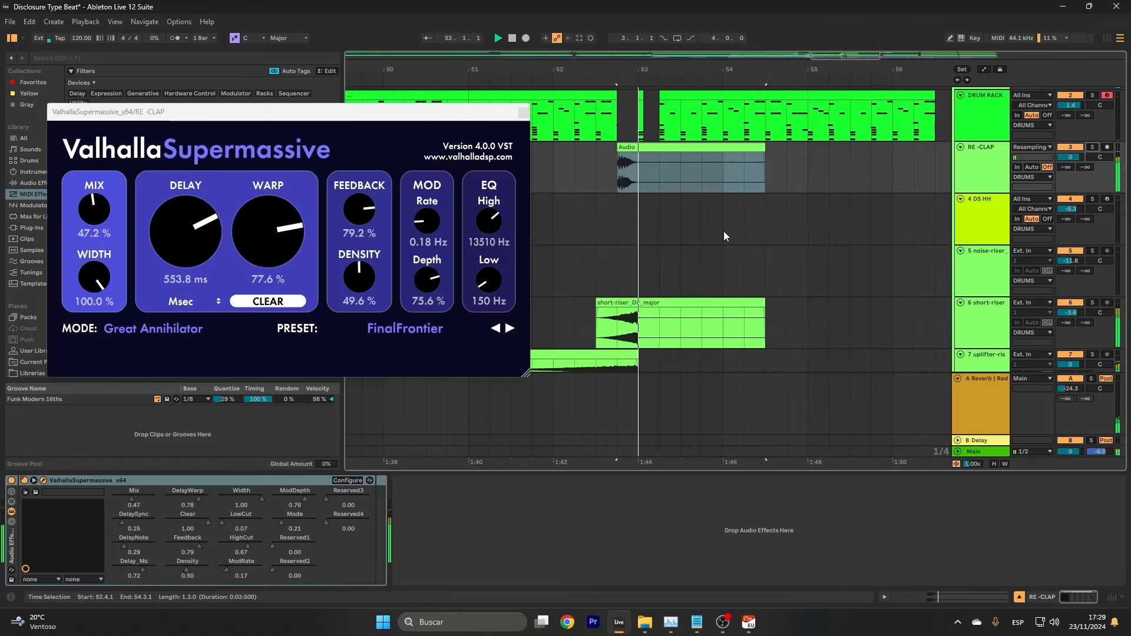
Display the ValhallaSupermassive Device On automation on the RE-CLAP track around the clap at bar 53.
right_click(26, 482)
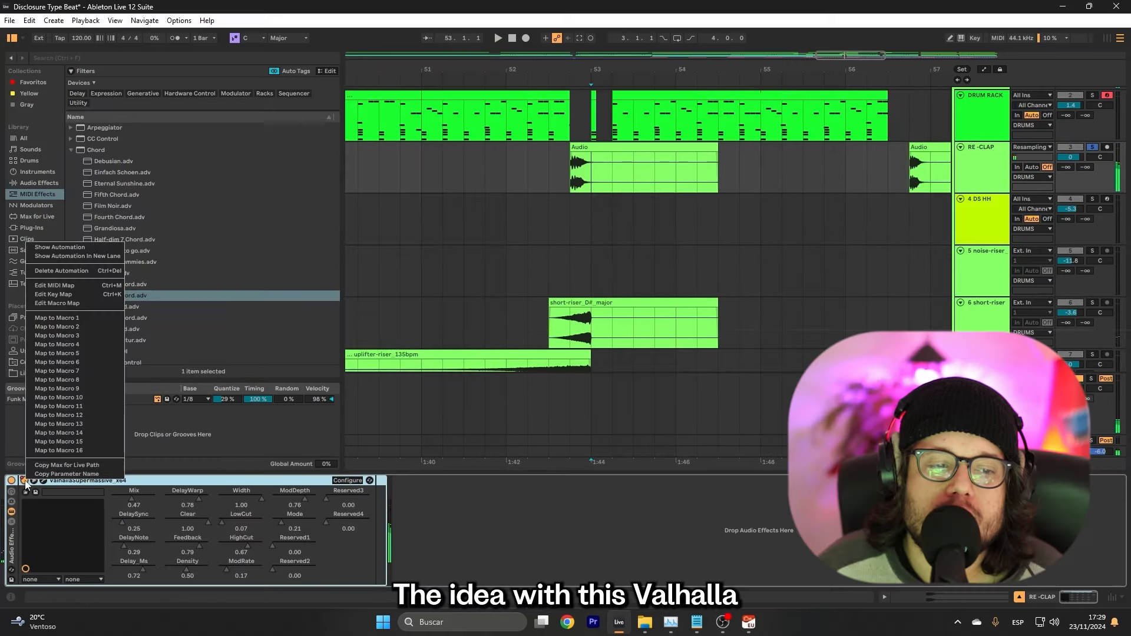
click(63, 250)
scroll(571, 161, up, 3)
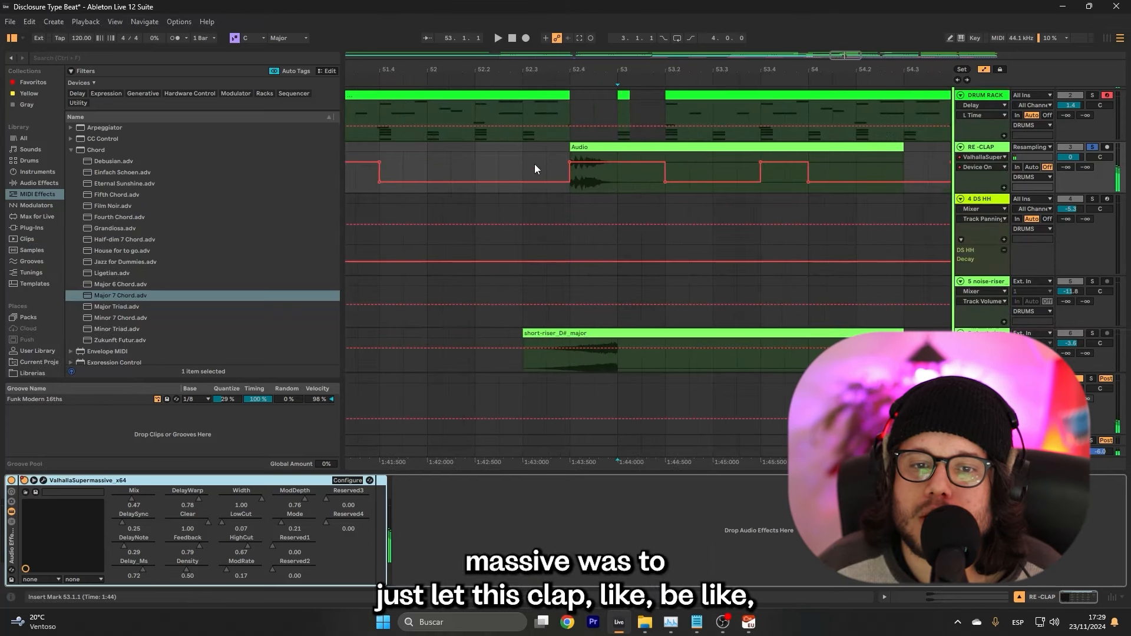
Play the clap from 52.3.3 and unsolo RE-CLAP to hear it with the full mix.
click(547, 176)
key(space)
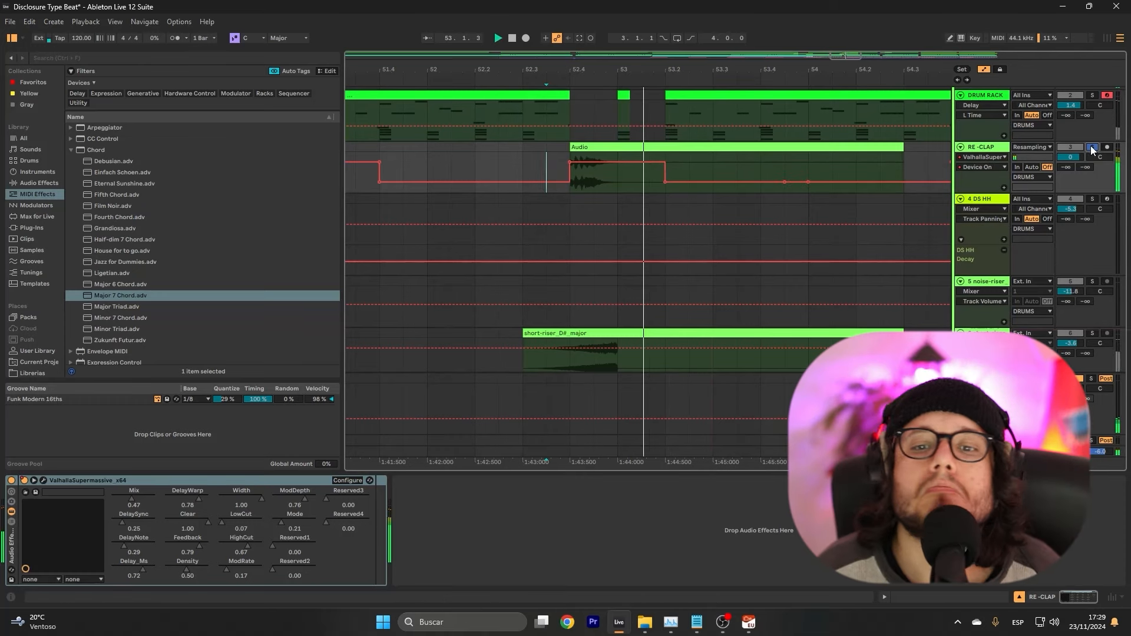
click(1092, 148)
scroll(730, 172, right, 3)
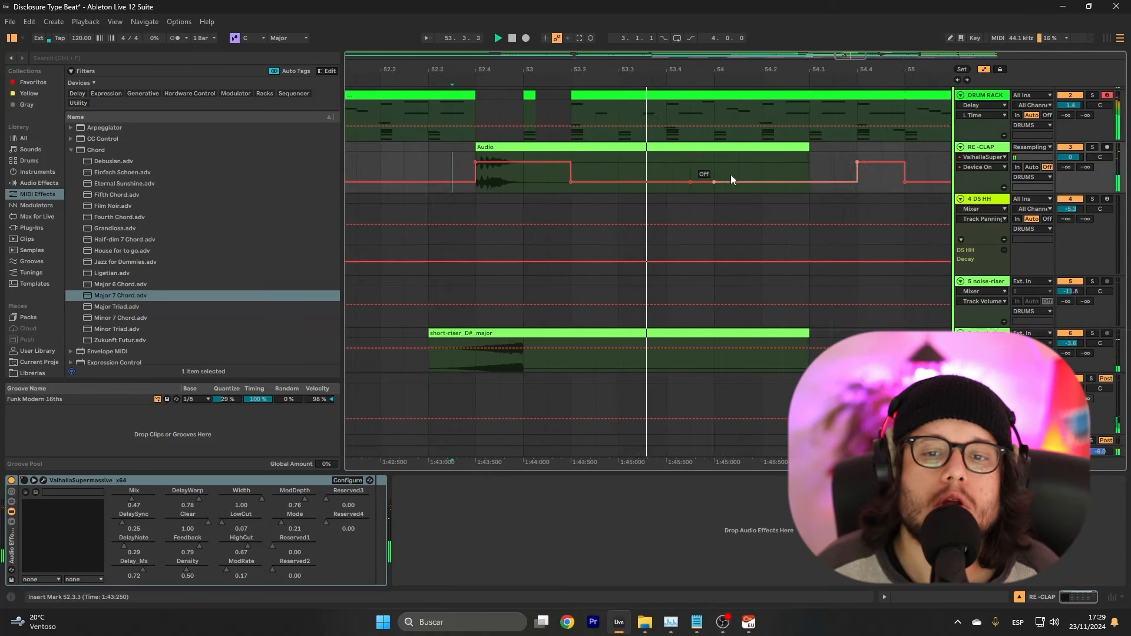
Solo RE-CLAP together with DRUM RACK and play the two tracks around the clap.
key(space)
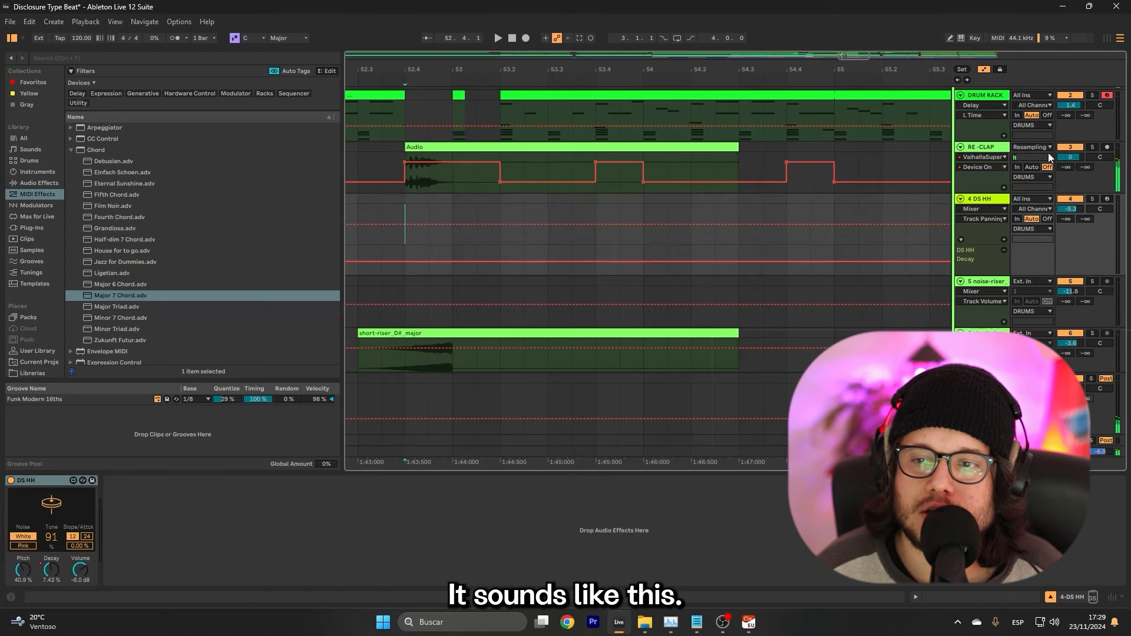
click(1087, 147)
ctrl+click(1093, 94)
key(space)
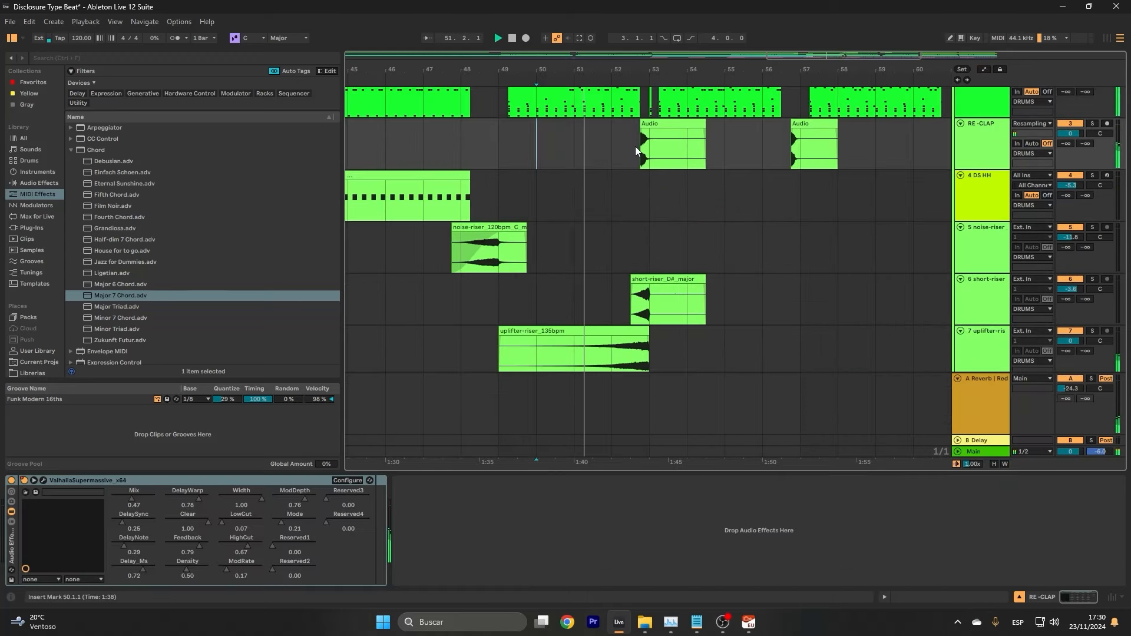
Duplicate the two RE-CLAP clips in the section starting at 52.4.1 and shift the copies so the first begins just before bar 61.
ctrl+scroll(635, 146, up, 3)
drag(559, 148, 929, 153)
ctrl+scroll(930, 154, down, 3)
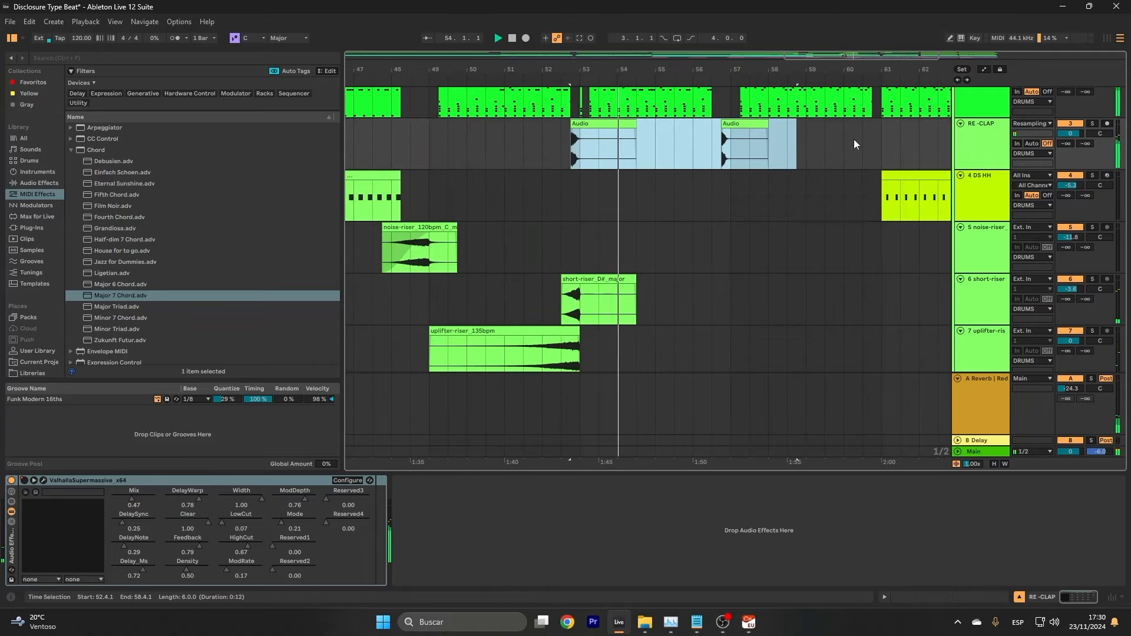
click(855, 139)
shift+click(571, 139)
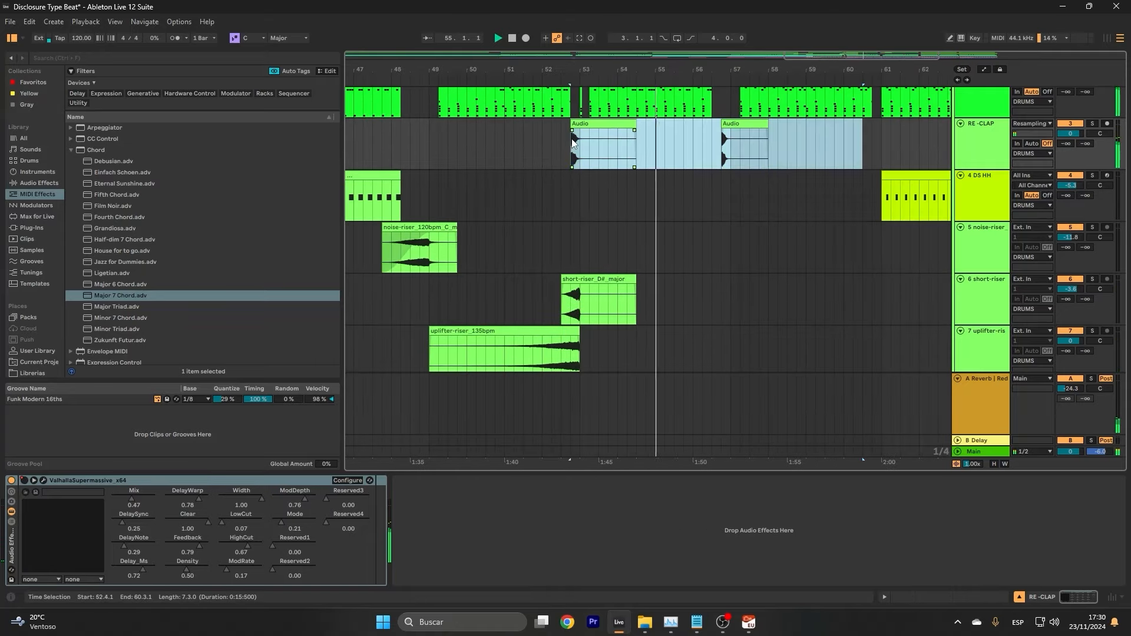
key(ctrl+d)
ctrl+scroll(543, 125, up, 3)
drag(549, 124, 558, 126)
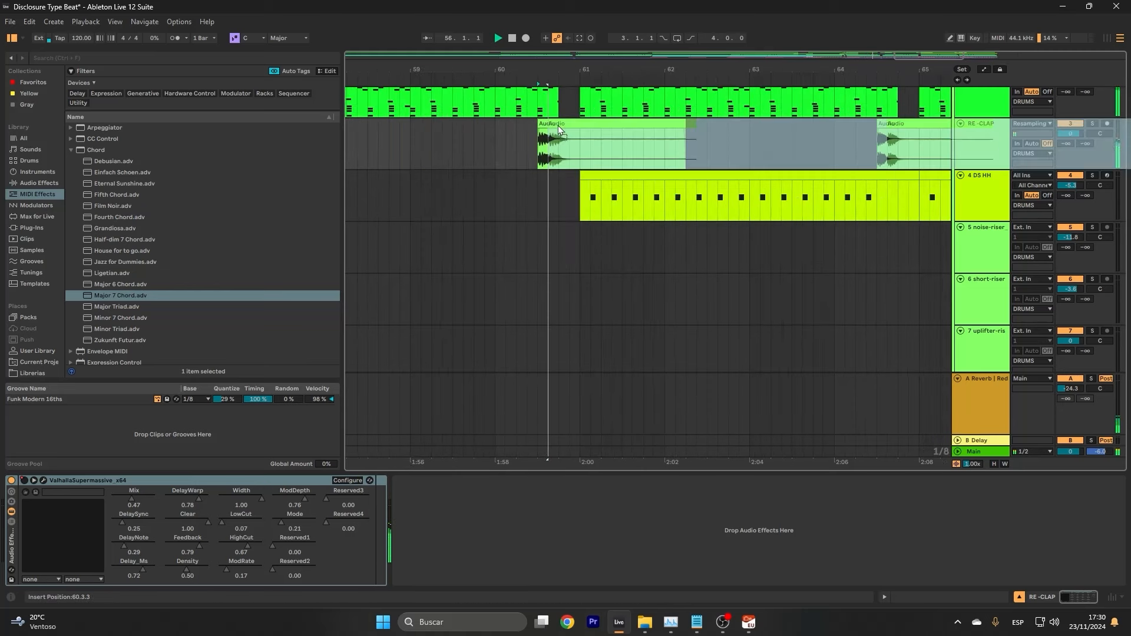
ctrl+scroll(558, 125, down, 3)
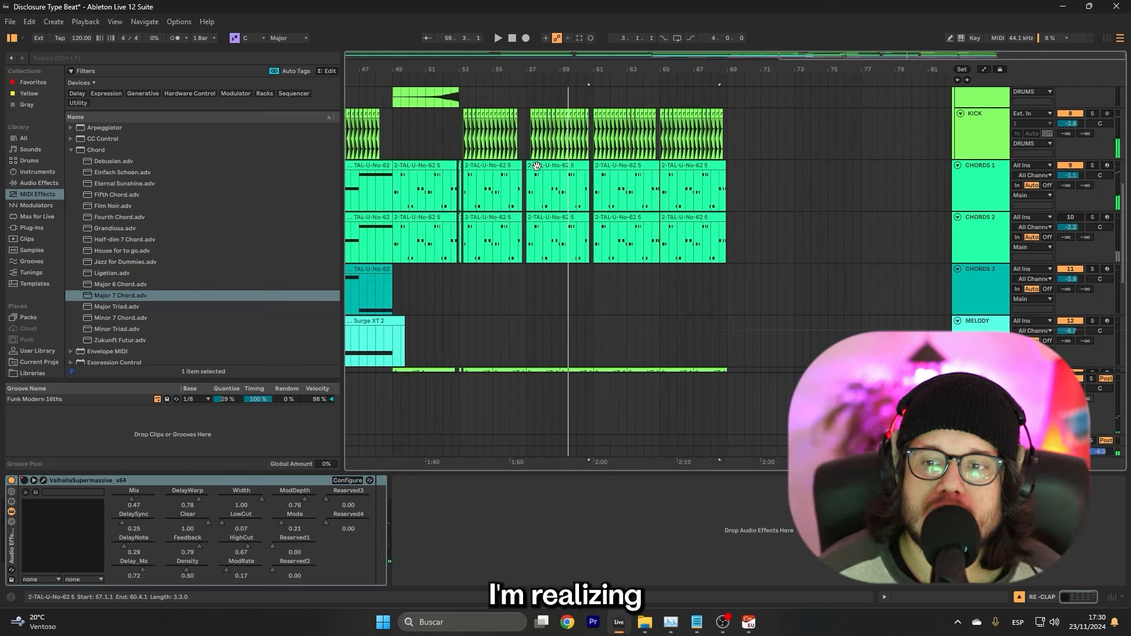
Play the CHORDS 1 part from 53.1.1 in the full mix to judge how powerful the synth sounds.
click(492, 188)
click(449, 24)
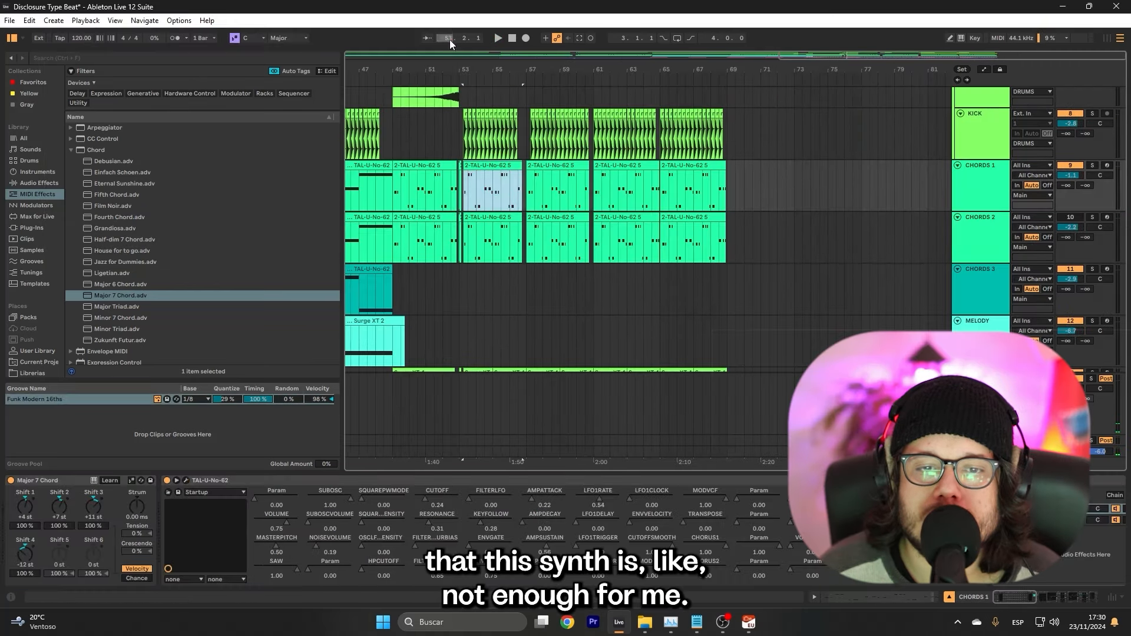
click(465, 200)
key(space)
ctrl+scroll(471, 204, up, 3)
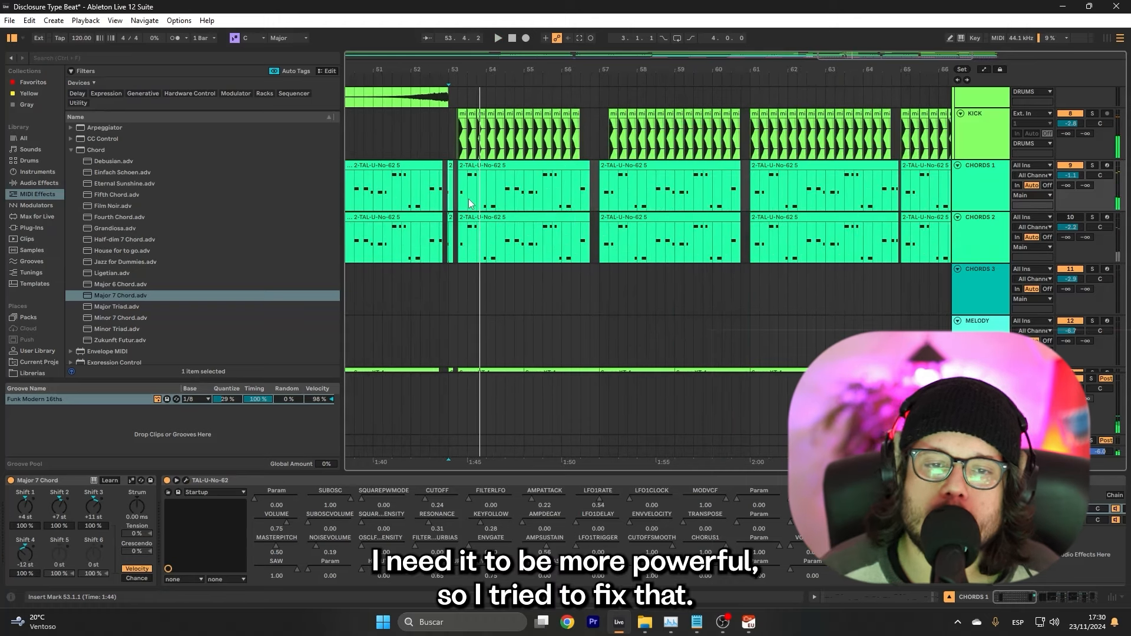
Solo CHORDS 2, compare its TAL-U-No-62 device chain with CHORDS 1, and play it from 53.1.1.
click(1091, 217)
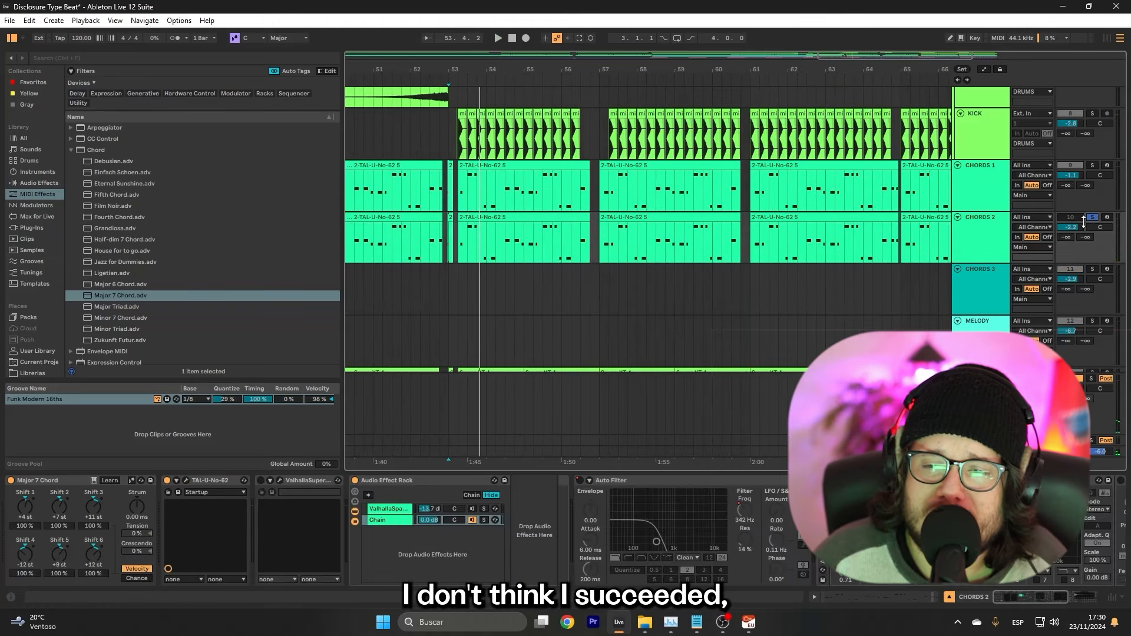
click(996, 206)
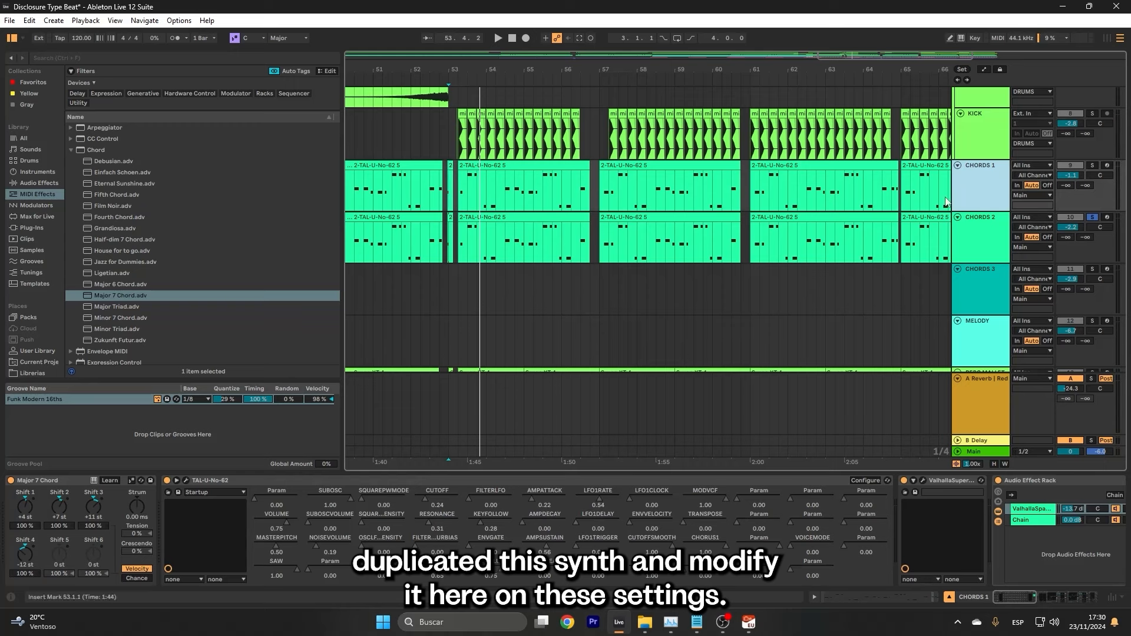
click(969, 219)
click(187, 481)
click(787, 216)
key(space)
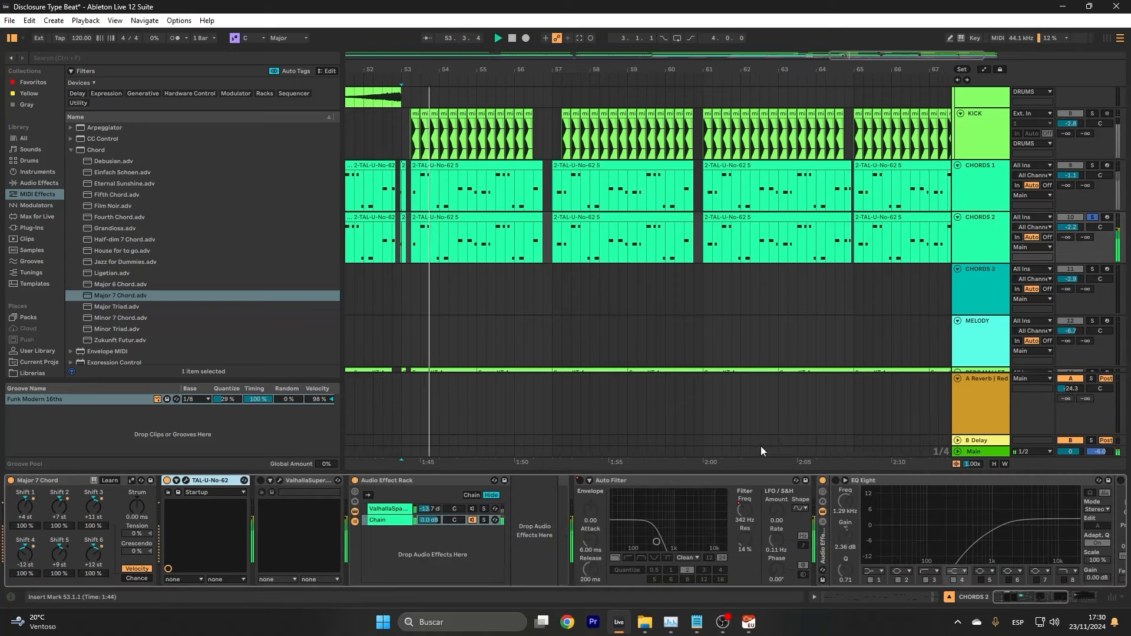
Review the CHORDS 2 effects from ValhallaSupermassive onward, and activate its EQ Eight and Synthetic Hall reverb.
scroll(901, 553, down, 5)
scroll(898, 550, up, 8)
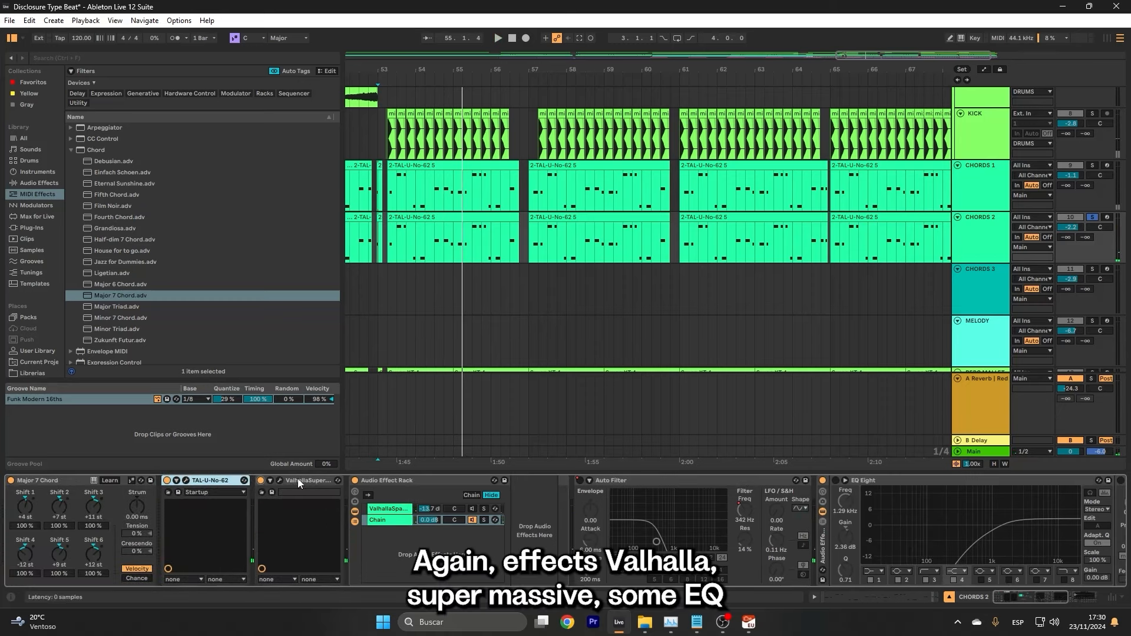
click(270, 480)
click(269, 481)
scroll(606, 483, down, 5)
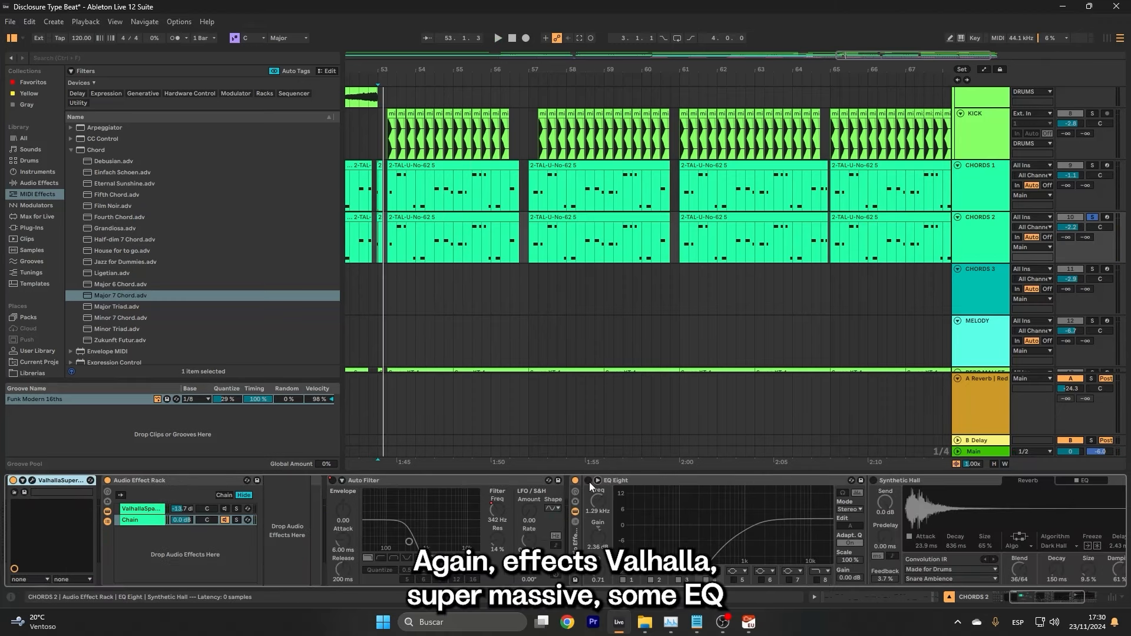
scroll(589, 482, down, 2)
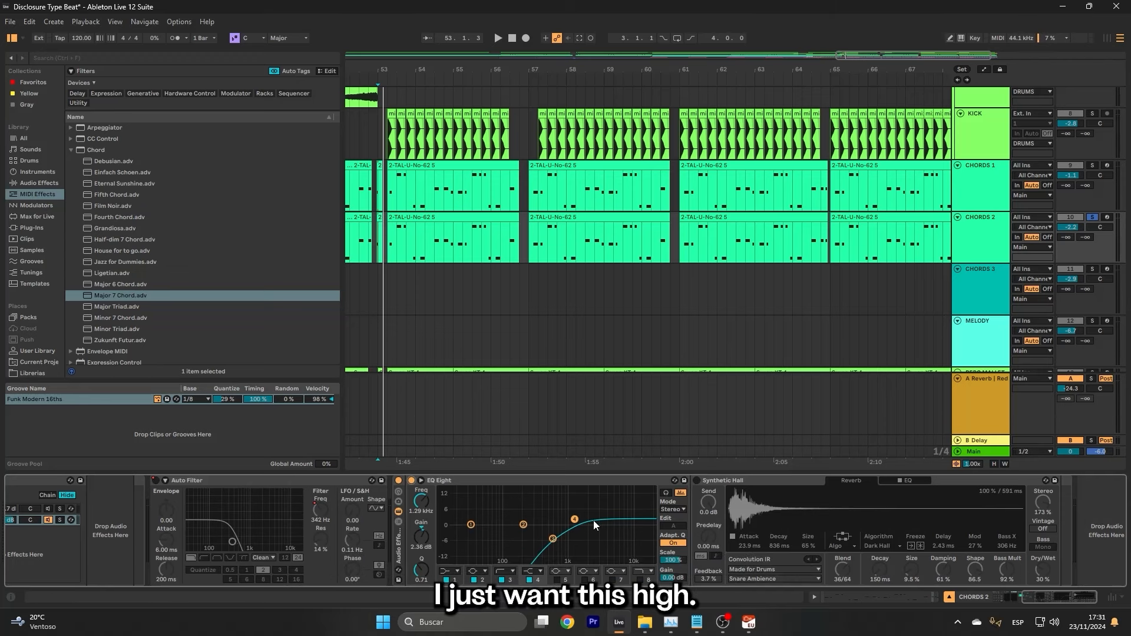
click(696, 480)
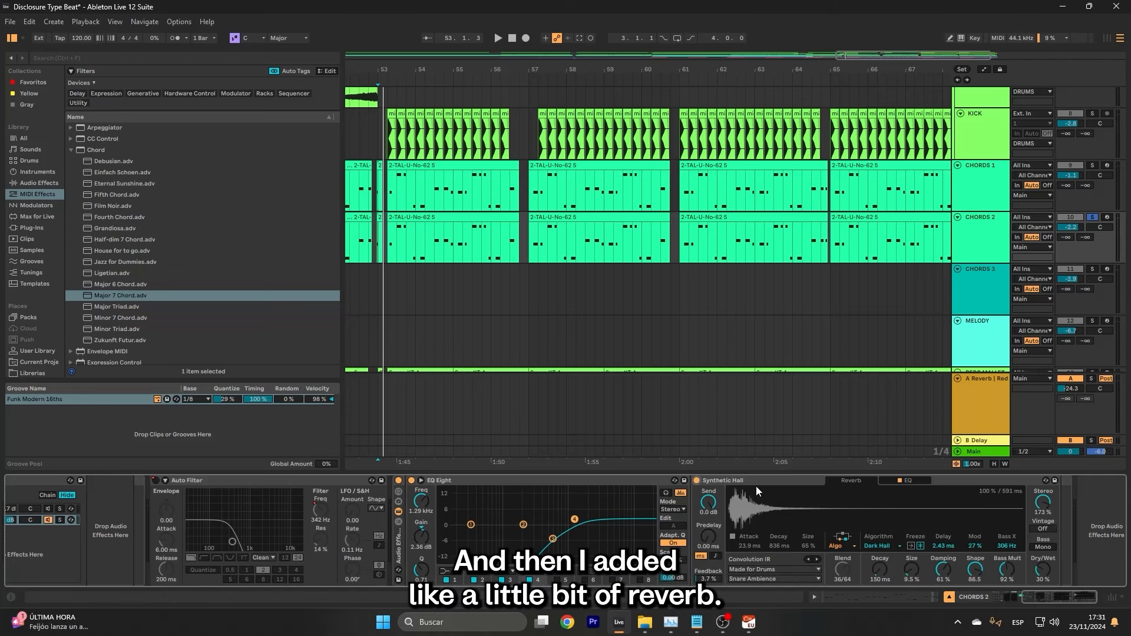
Compare CHORDS 2 alone, CHORDS 1 alone and both soloed together, ending with the solo cleared.
key(space)
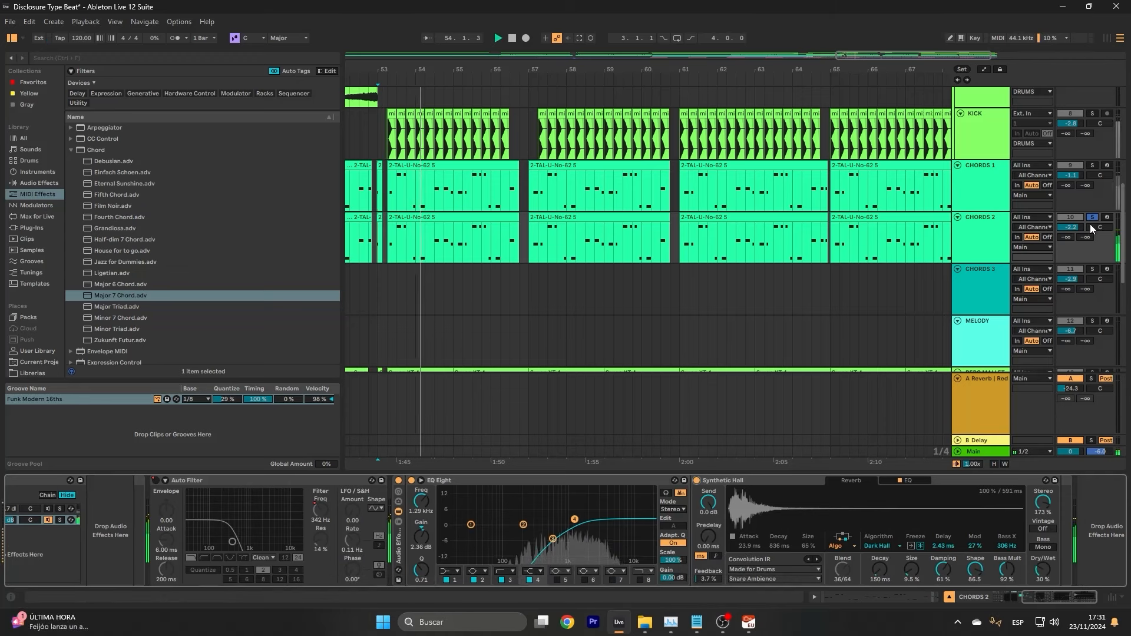
click(1092, 165)
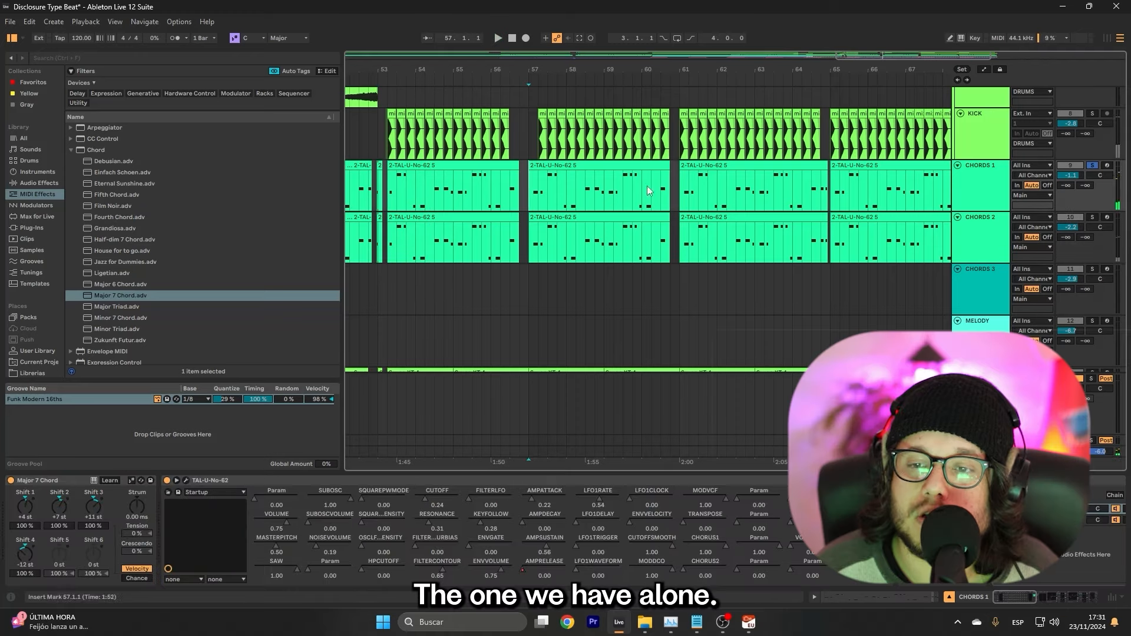
key(space)
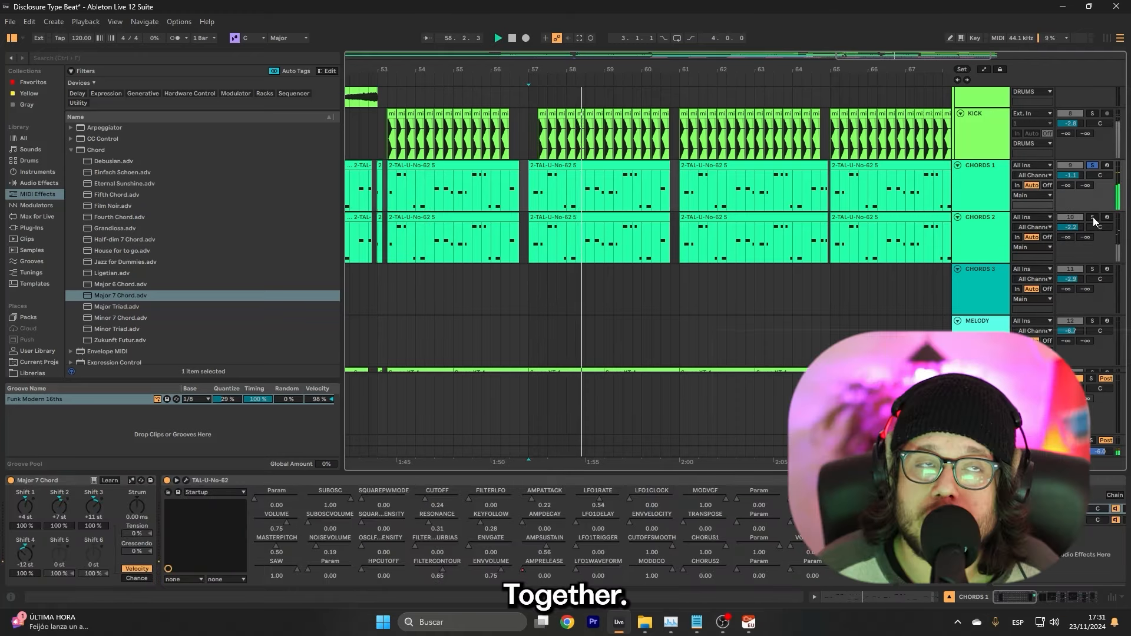
ctrl+click(1092, 216)
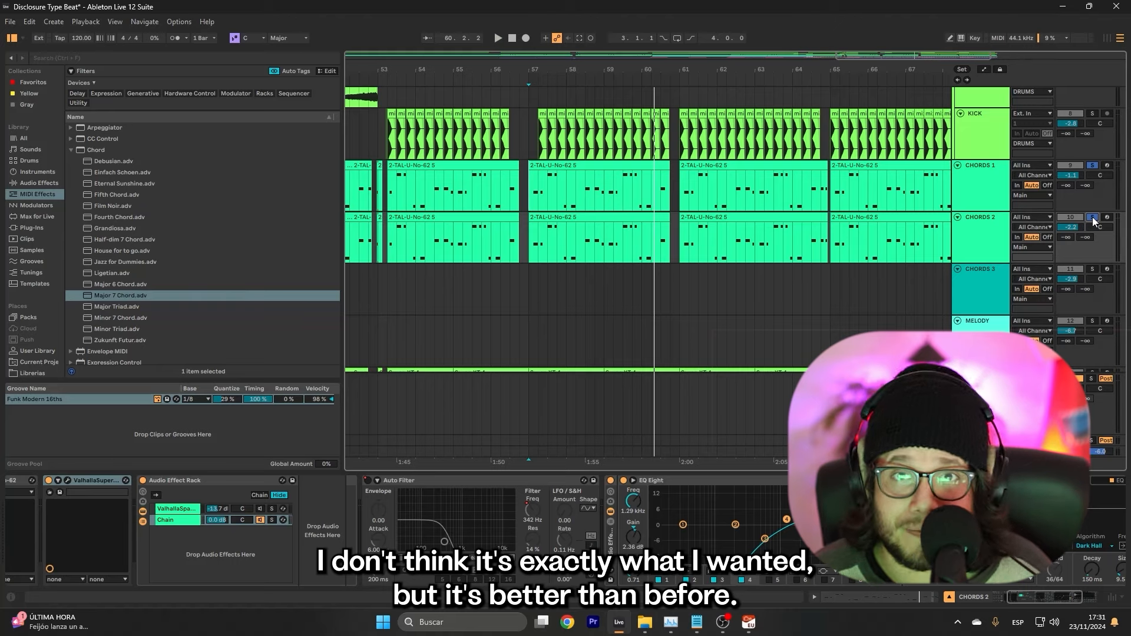
click(1092, 217)
Audition PERC MALLET soloed from 49.1.1, and set its track volume to -2.7 dB in the full mix.
scroll(736, 230, down, 4)
scroll(712, 240, down, 3)
scroll(487, 280, up, 3)
click(504, 285)
click(1092, 255)
key(space)
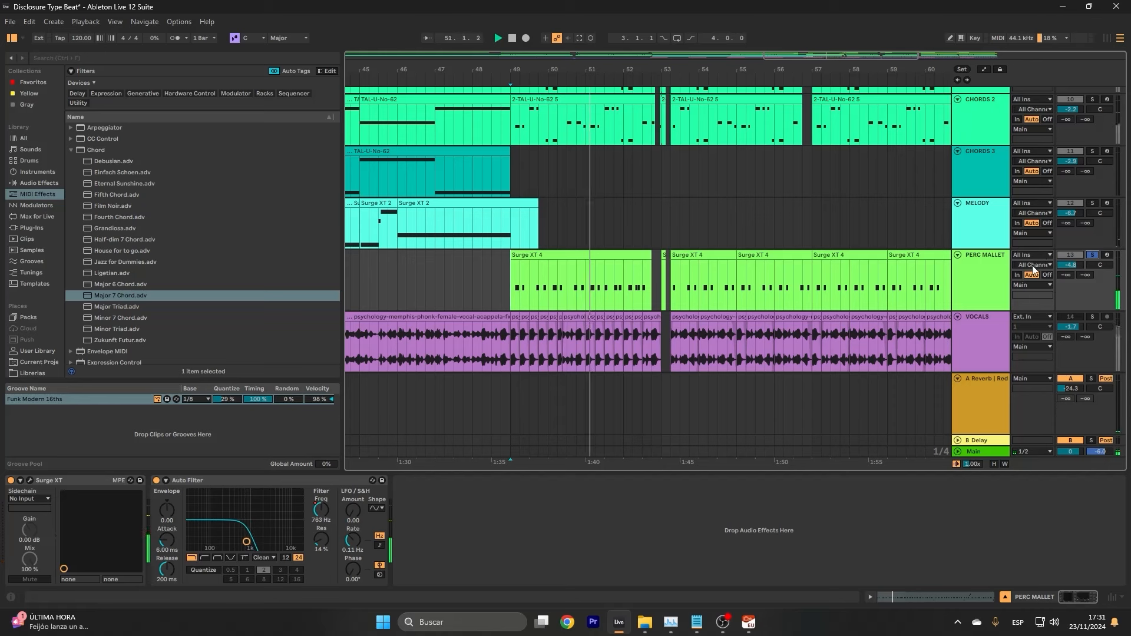
click(1091, 255)
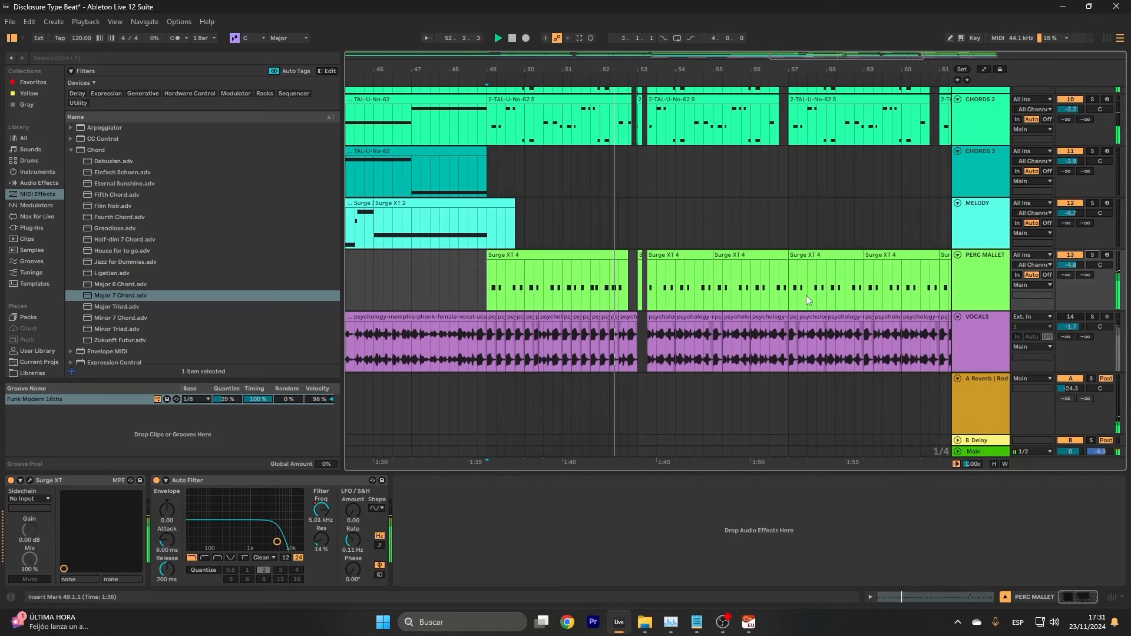
drag(1070, 265, 1070, 253)
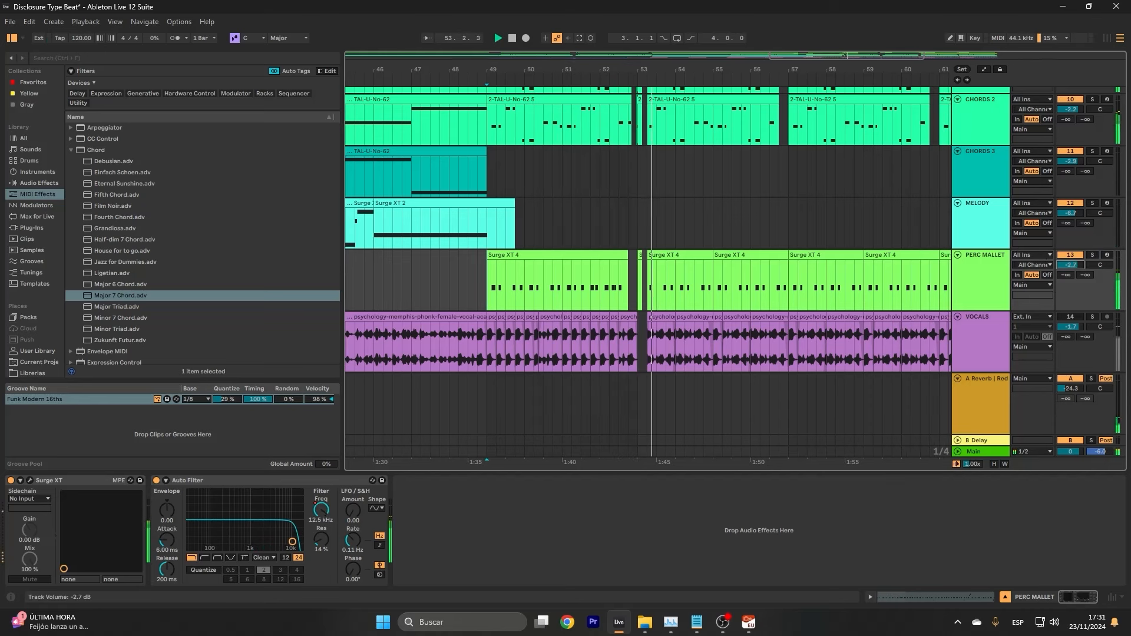
Solo PERC MALLET and inspect its Norrland patch in the Surge XT plug-in window.
scroll(920, 295, up, 3)
click(1091, 255)
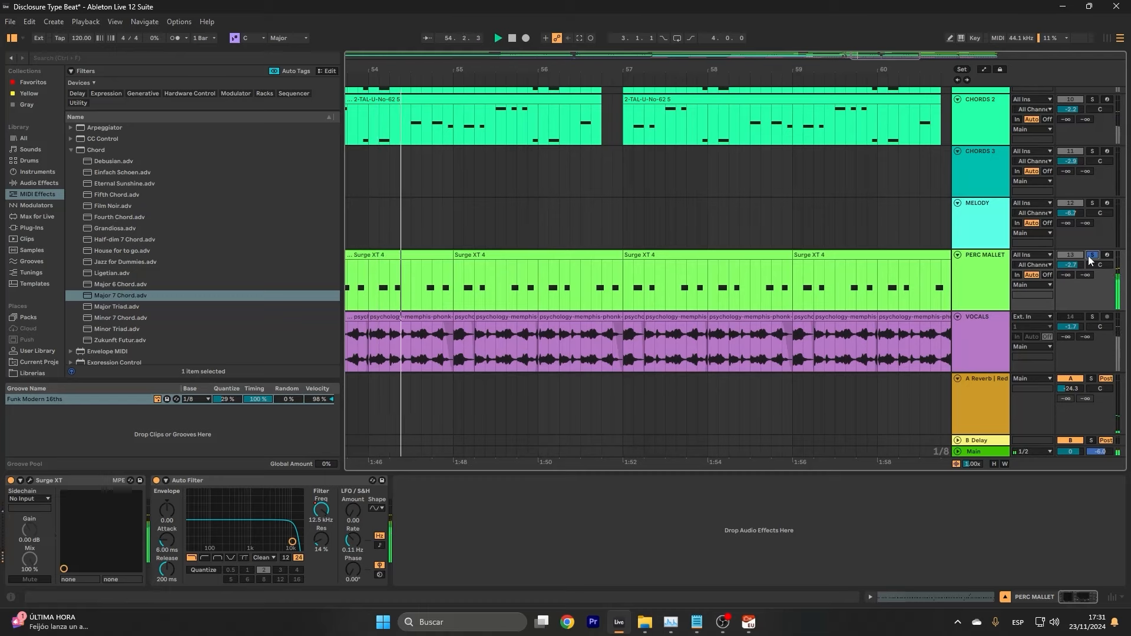
click(988, 285)
key(space)
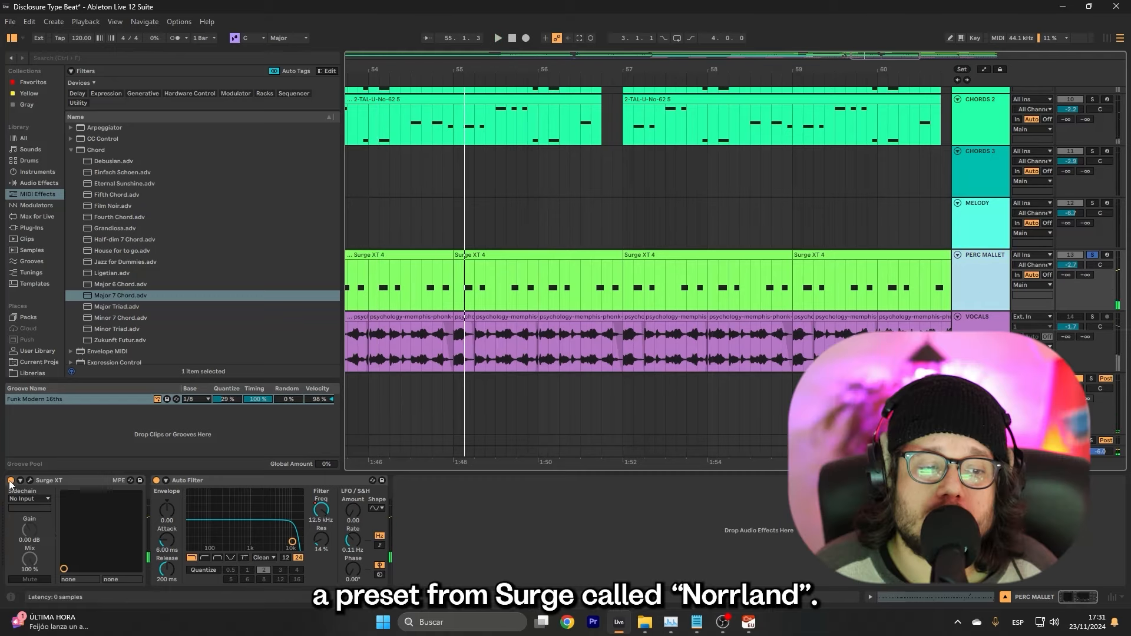
click(28, 480)
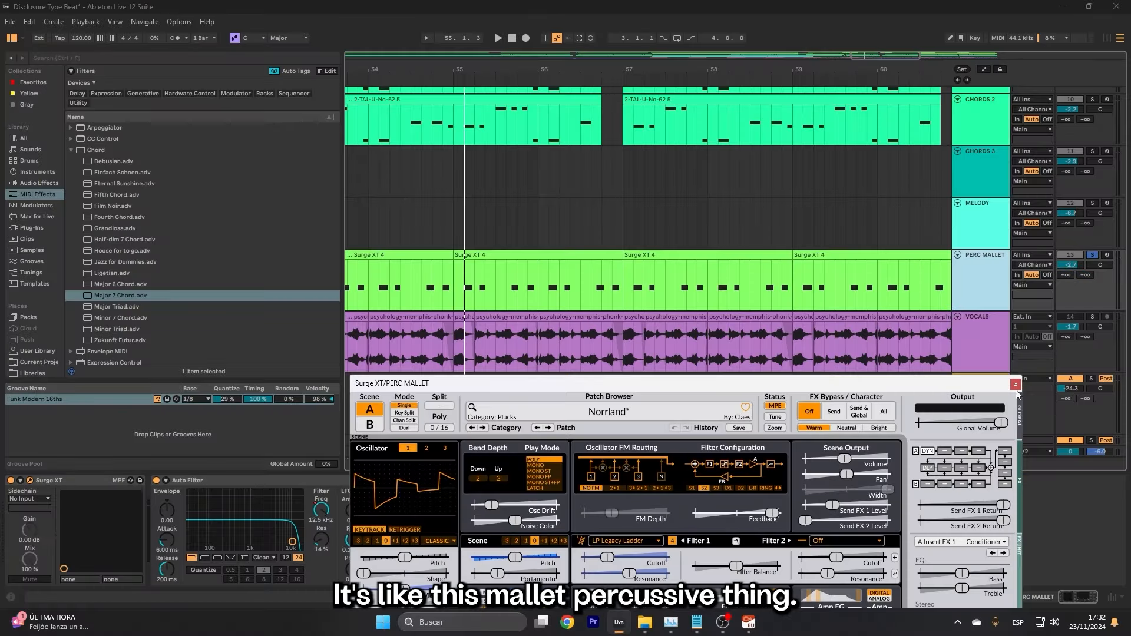
click(1015, 384)
Play the full arrangement from about bar 49 past bar 61 while examining every track, including the returning 4 DS HH hi-hats.
key(space)
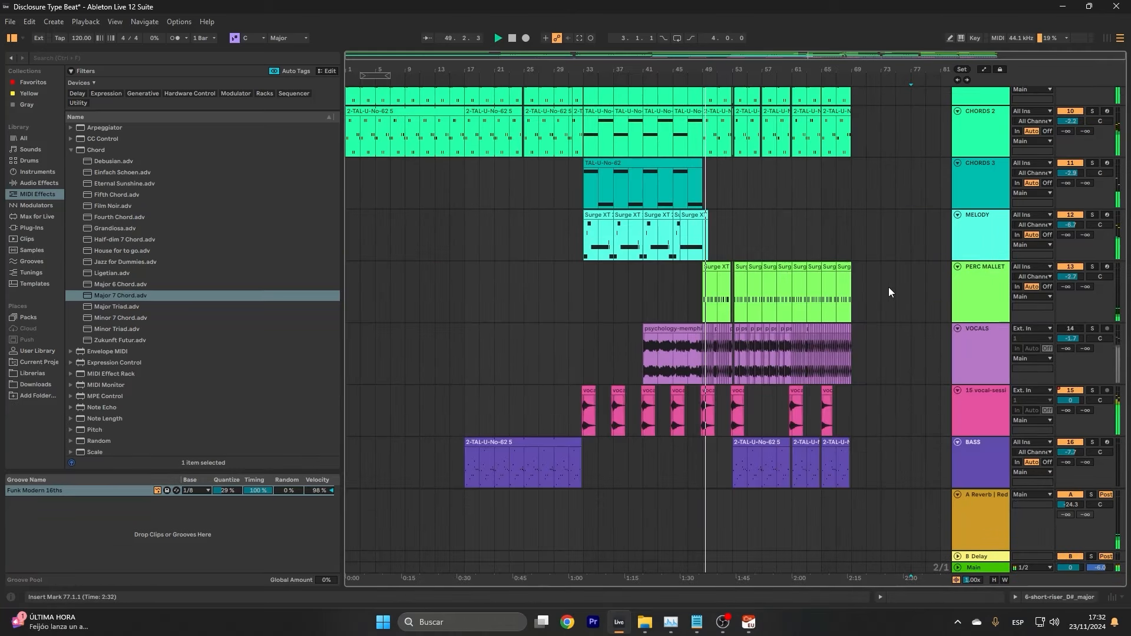
scroll(889, 288, up, 2)
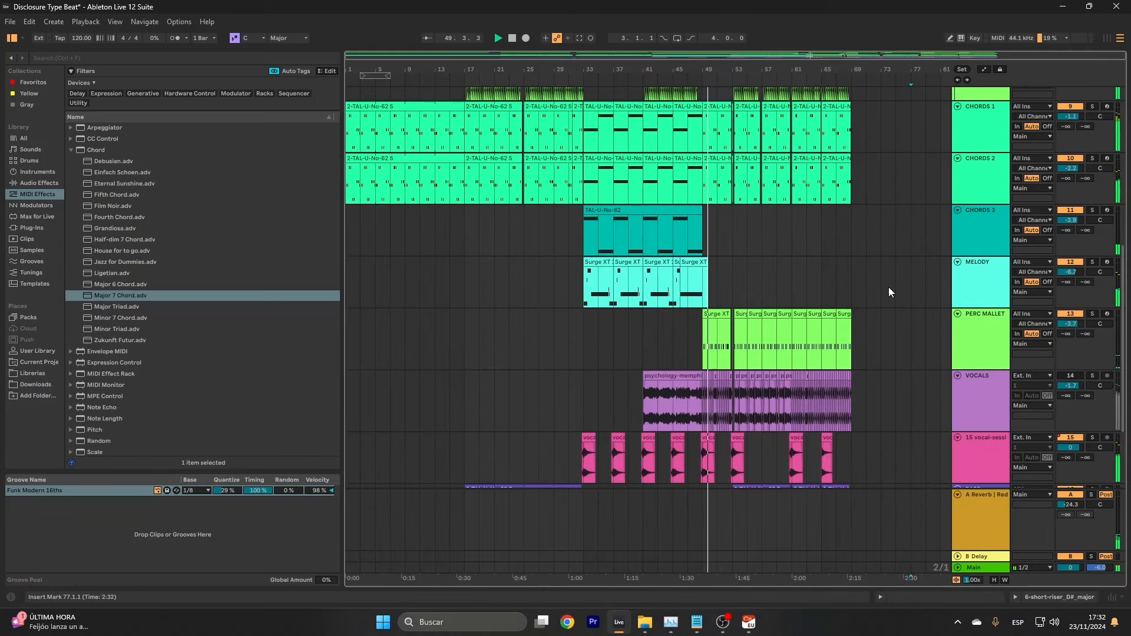
scroll(889, 288, up, 2)
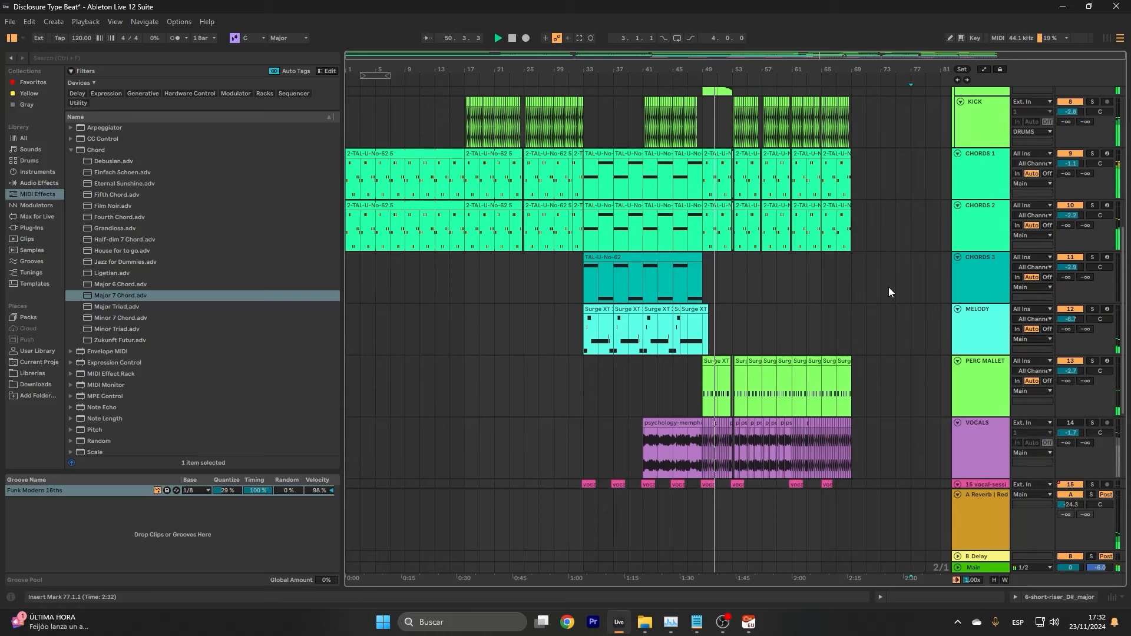
scroll(888, 287, down, 6)
scroll(888, 287, up, 8)
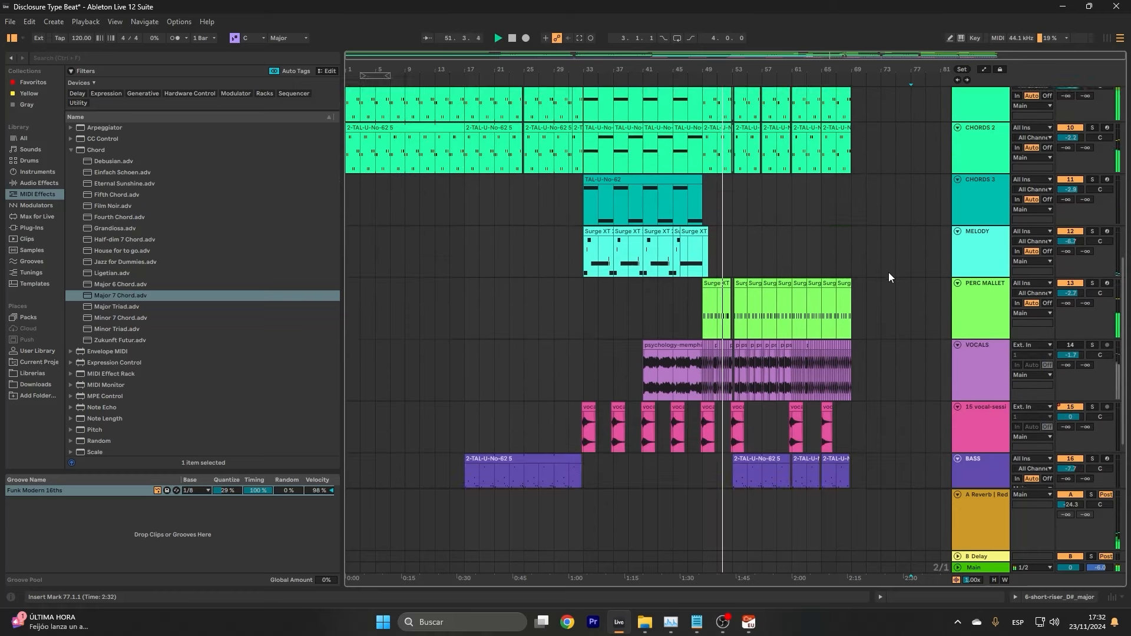
scroll(928, 225, up, 3)
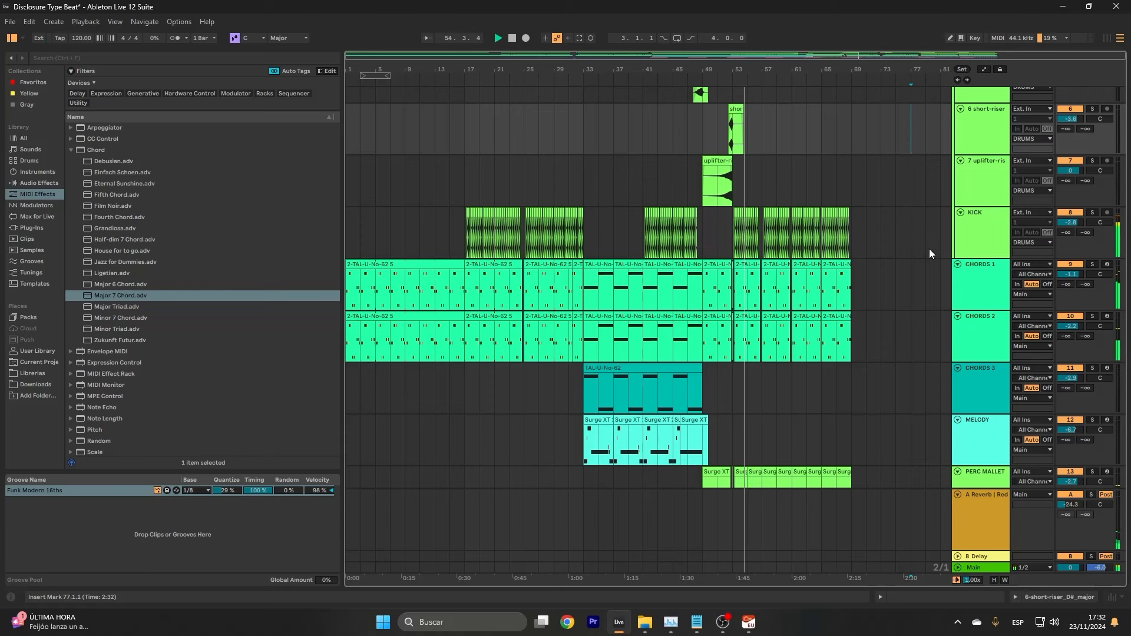
scroll(930, 254, down, 2)
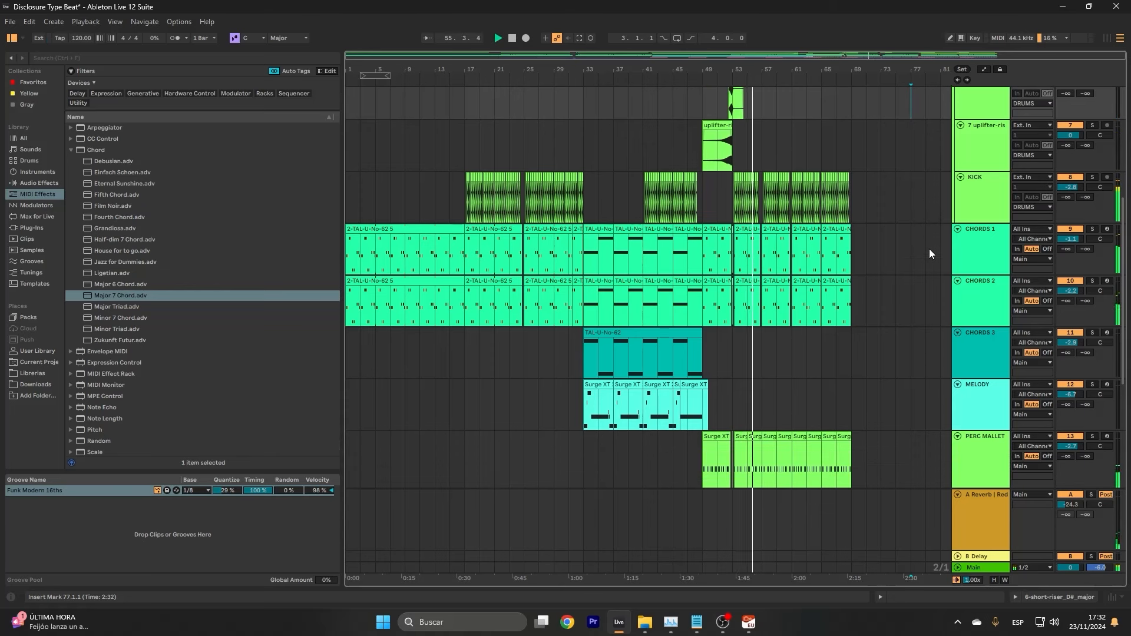
scroll(929, 254, down, 2)
scroll(929, 254, down, 2)
scroll(928, 249, up, 3)
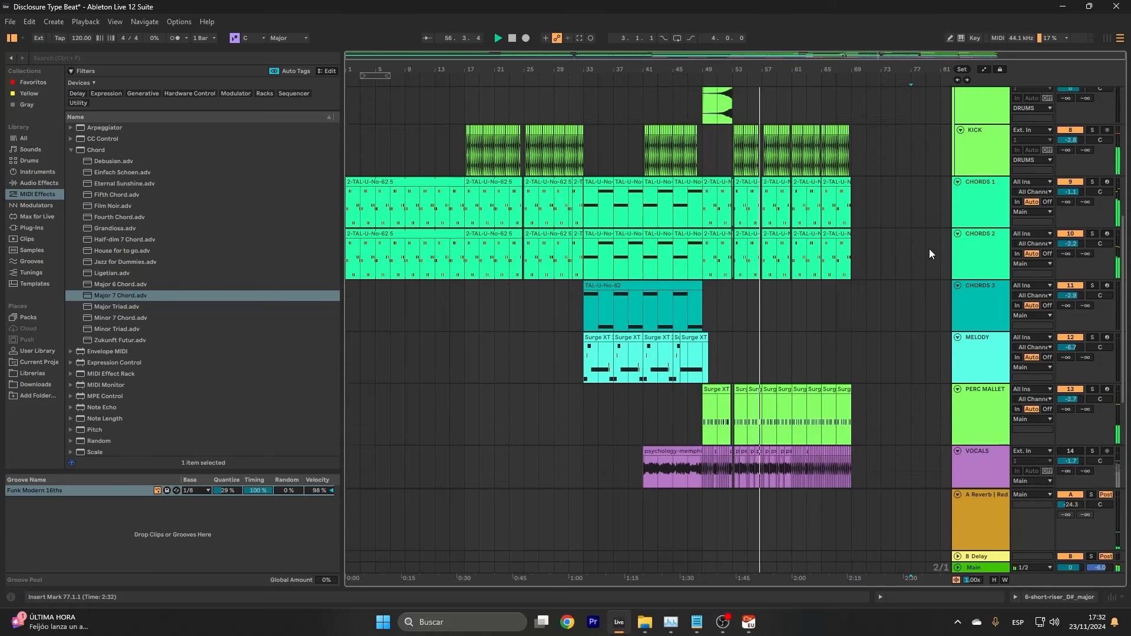
scroll(927, 253, down, 5)
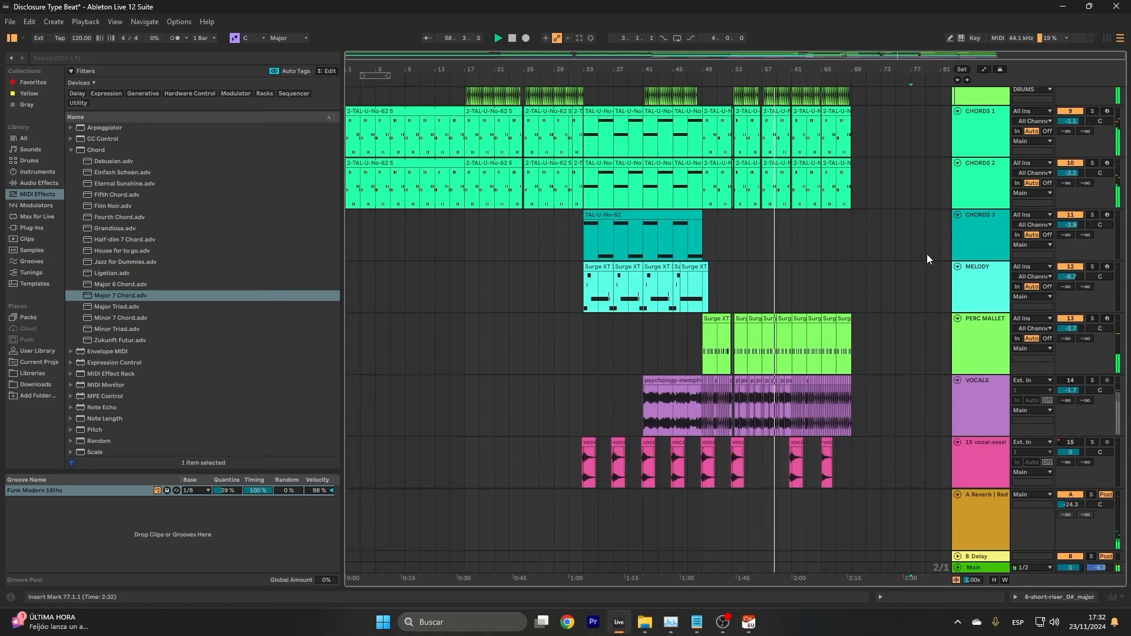
scroll(927, 253, up, 1)
scroll(927, 253, up, 8)
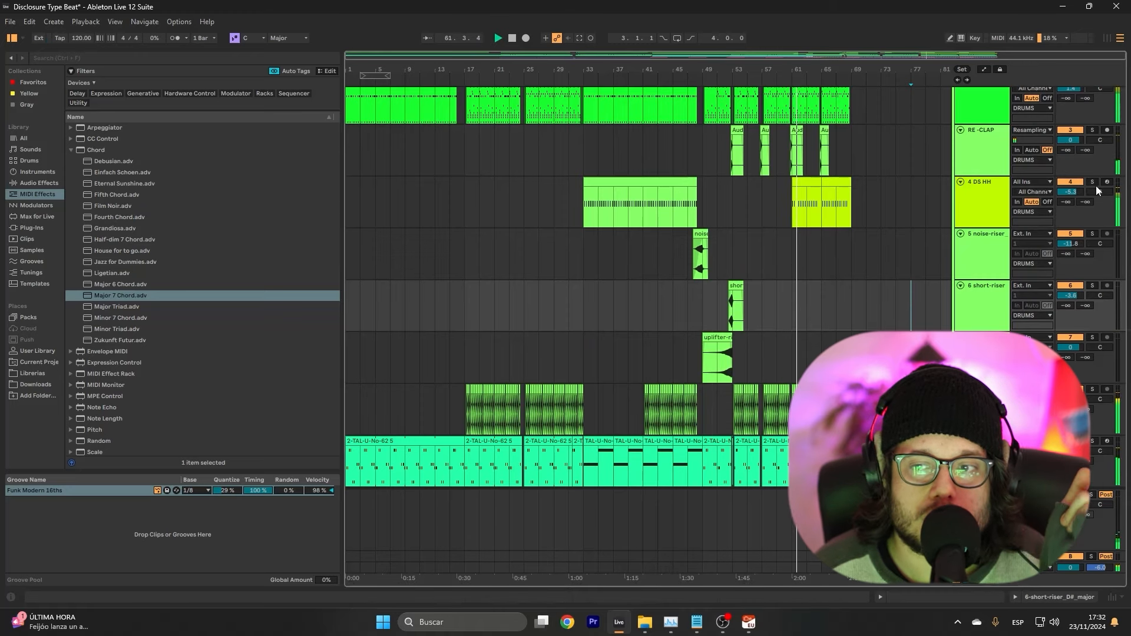
click(1092, 182)
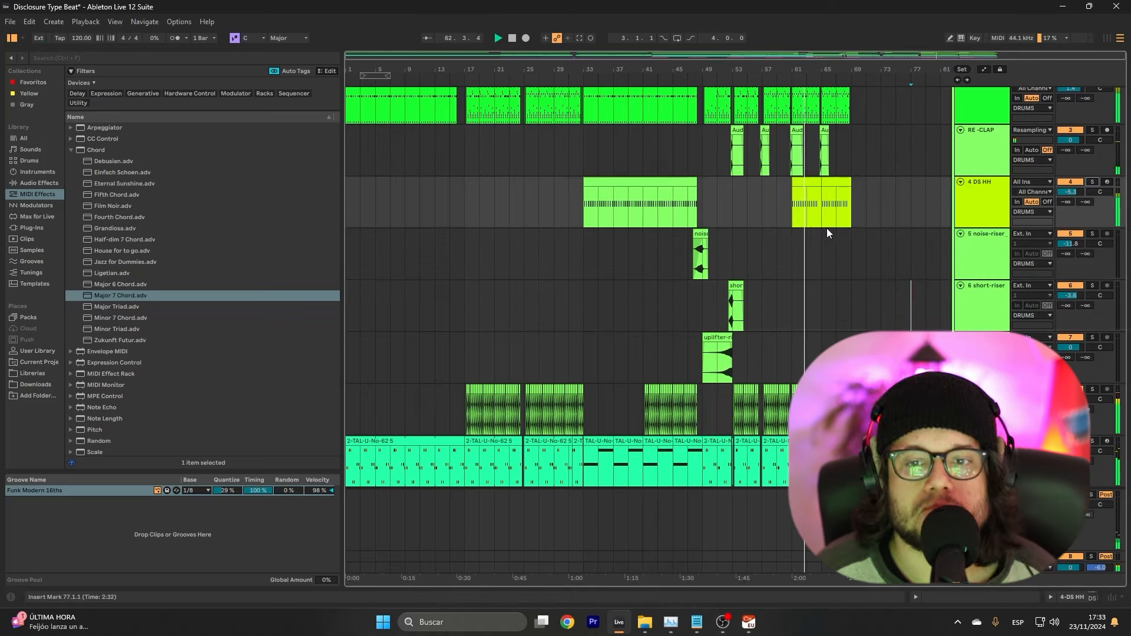
Show the automation lanes and audition 4 DS HH soloed around bar 65, examining its Decay automation change.
scroll(824, 232, up, 2)
scroll(840, 242, up, 5)
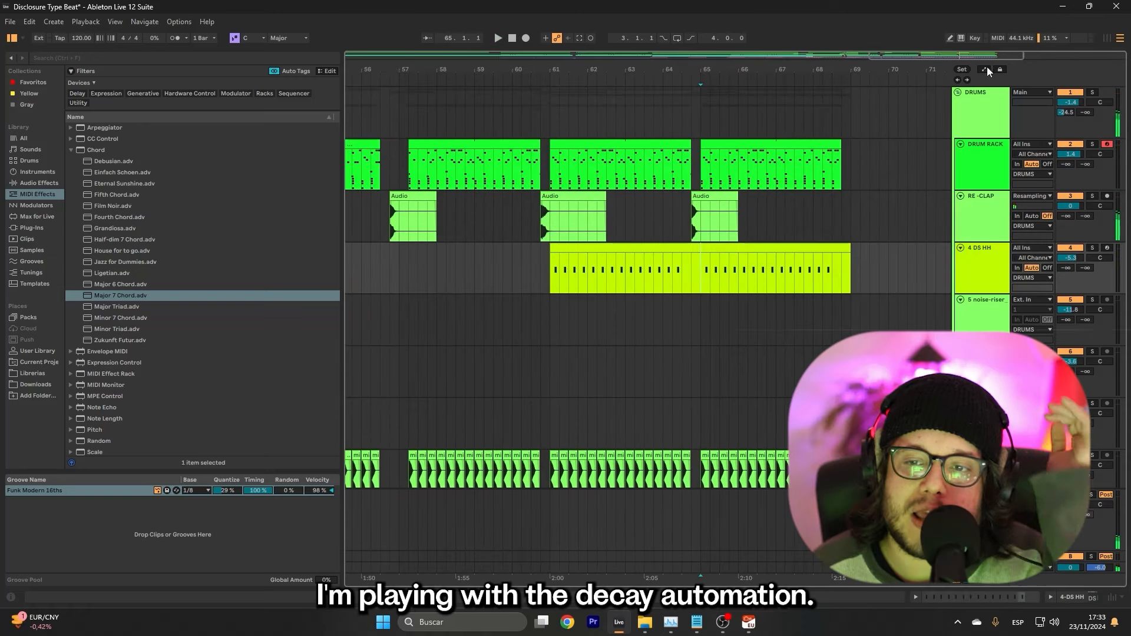
click(986, 69)
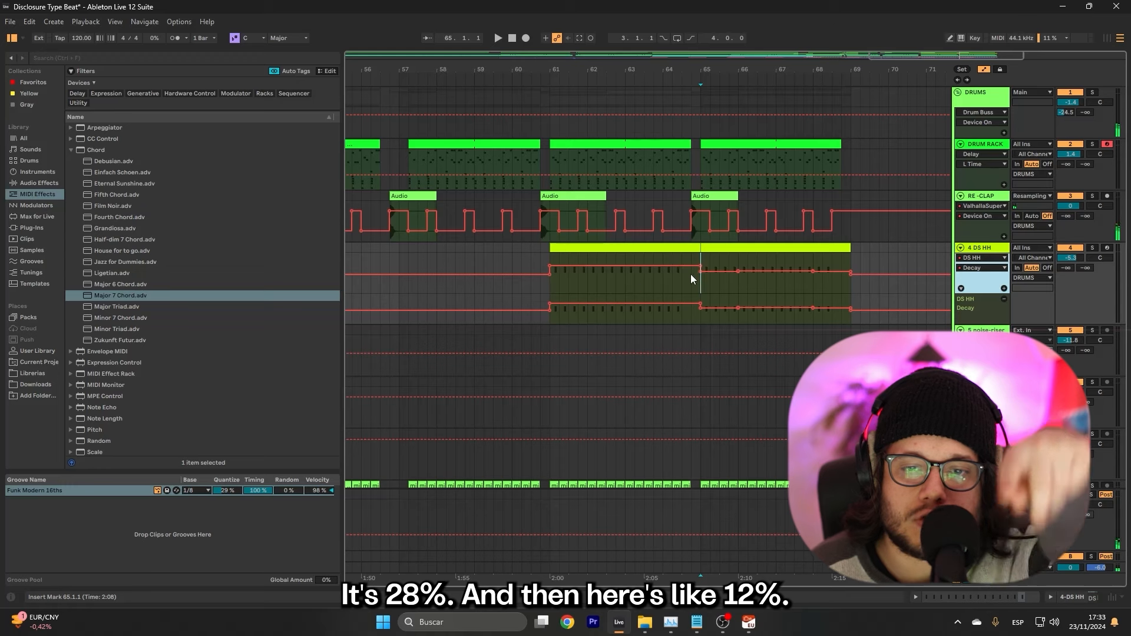
click(644, 274)
click(1092, 248)
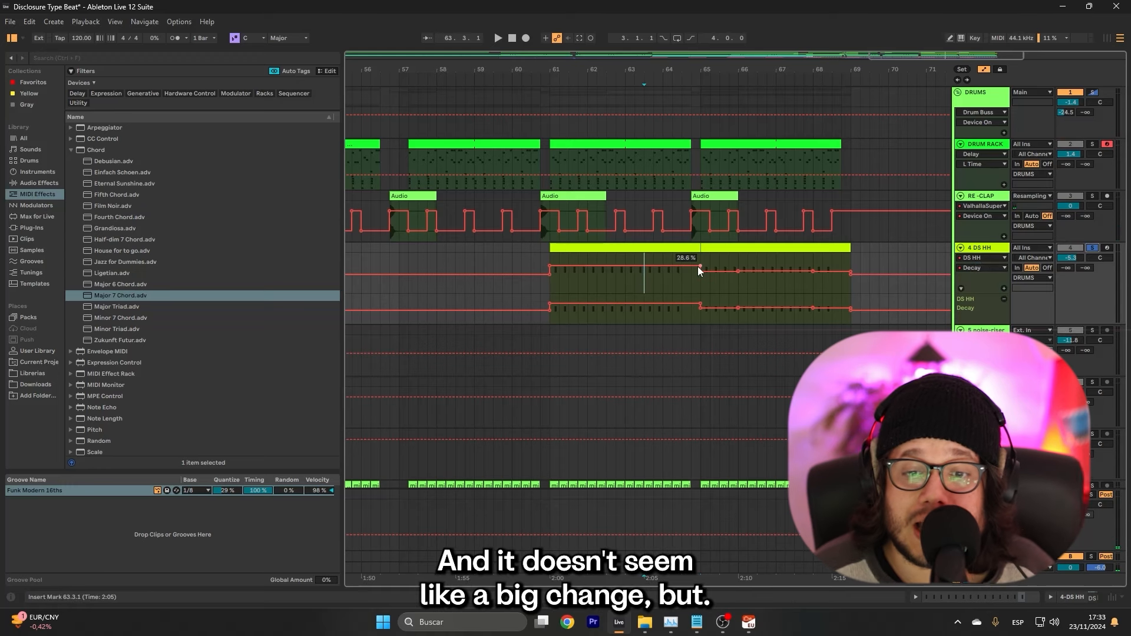
key(space)
click(700, 289)
Play the full mix from 63.4.1 with the hi-hat solo cleared, checking the drum, chord, mallet and vocal tracks.
click(1092, 250)
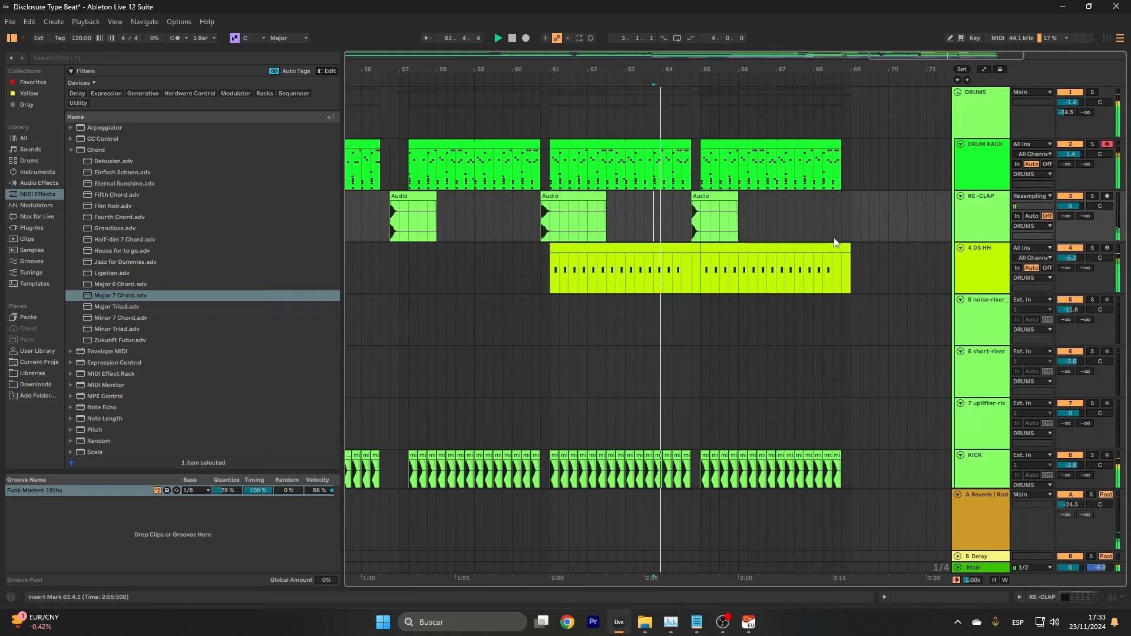
scroll(840, 303, down, 1)
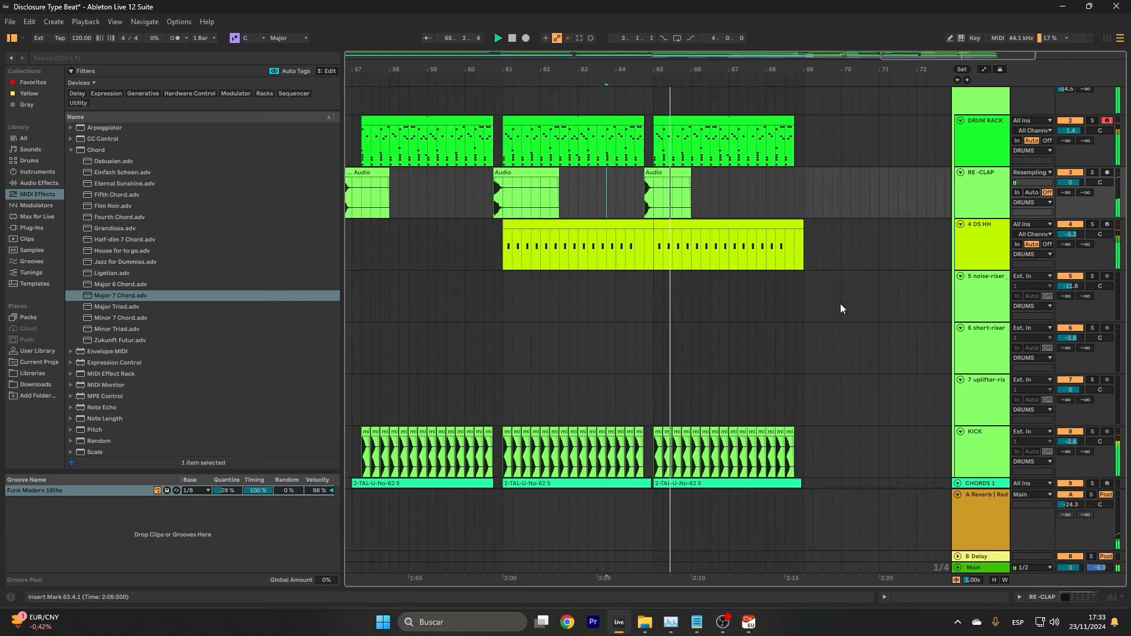
scroll(840, 300, down, 15)
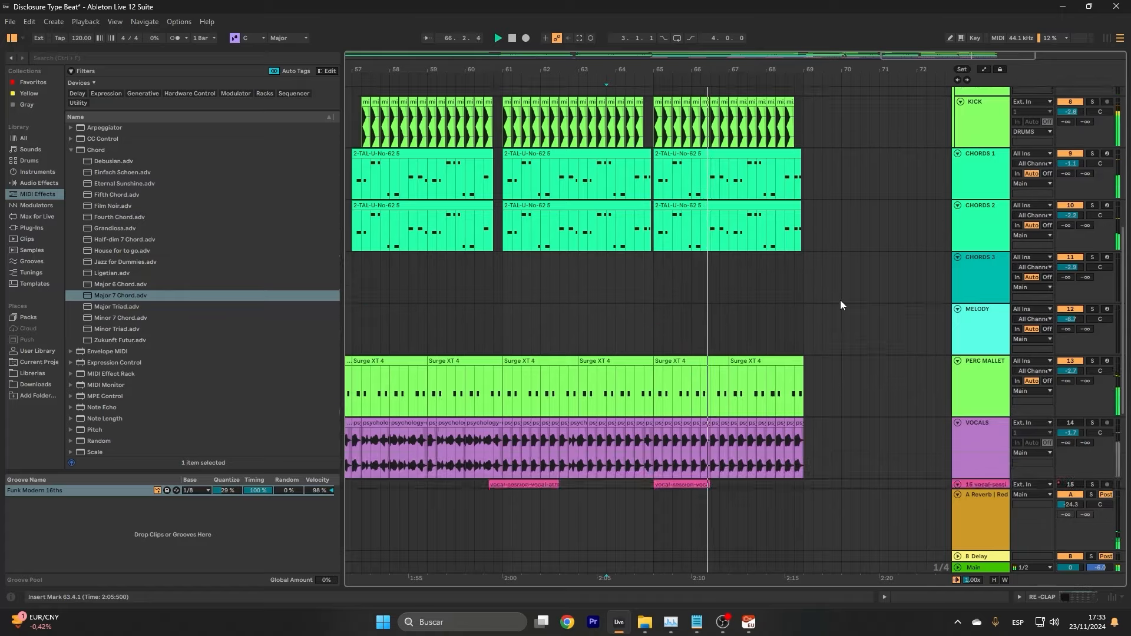
scroll(801, 298, down, 3)
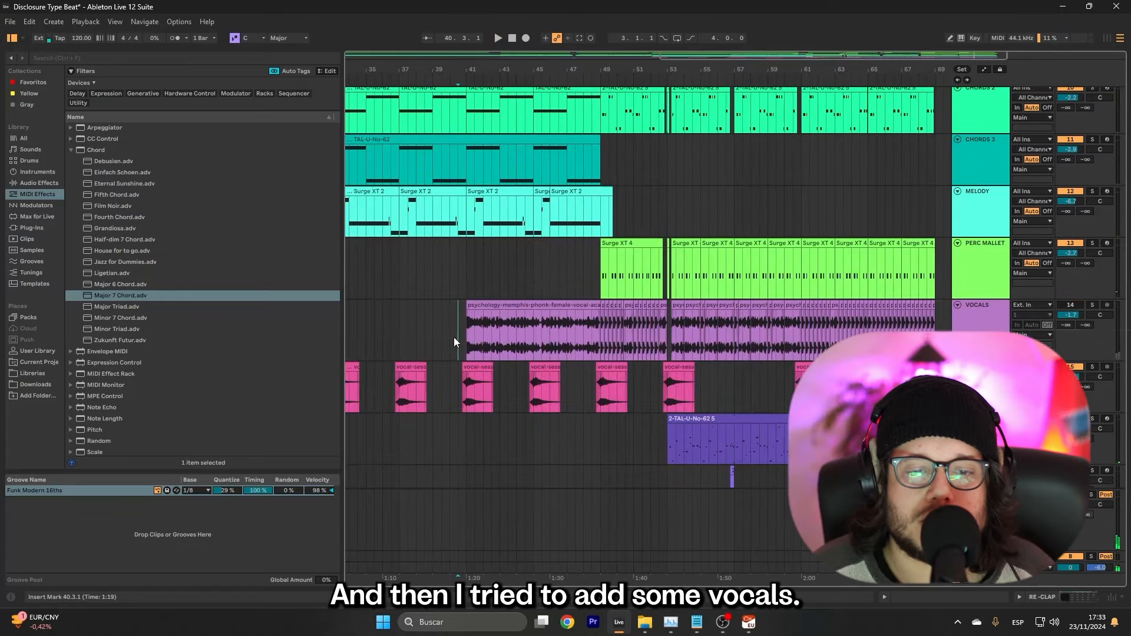
Audition the long female acapella clip from 41.1.1 with VOCALS soloed, and inspect the track's effects chain and automation.
click(454, 337)
scroll(475, 365, up, 3)
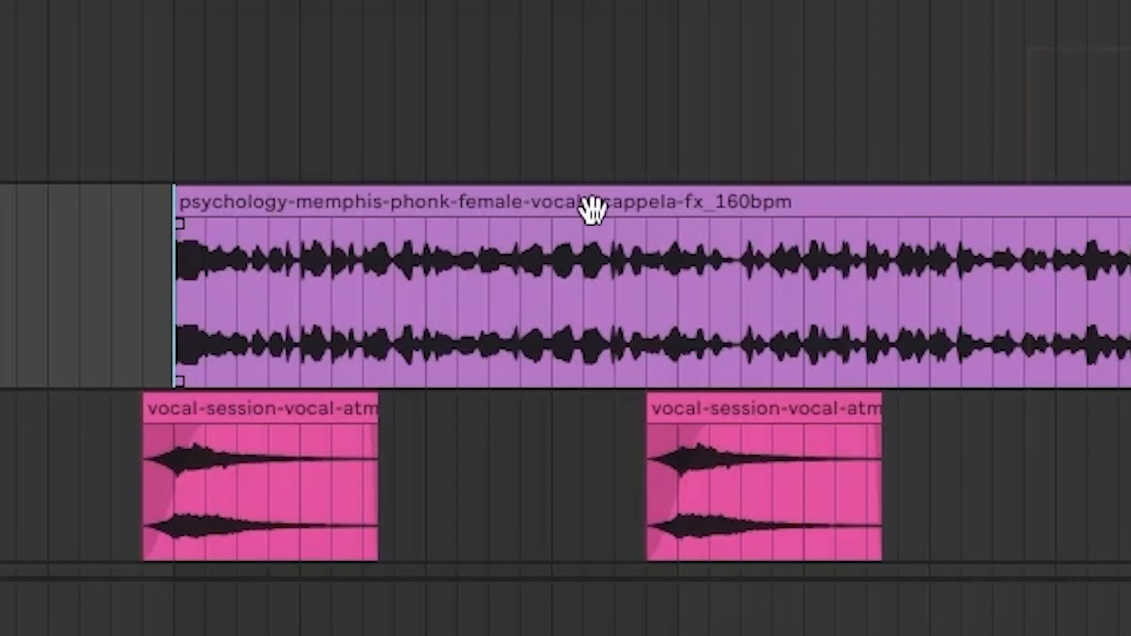
click(687, 210)
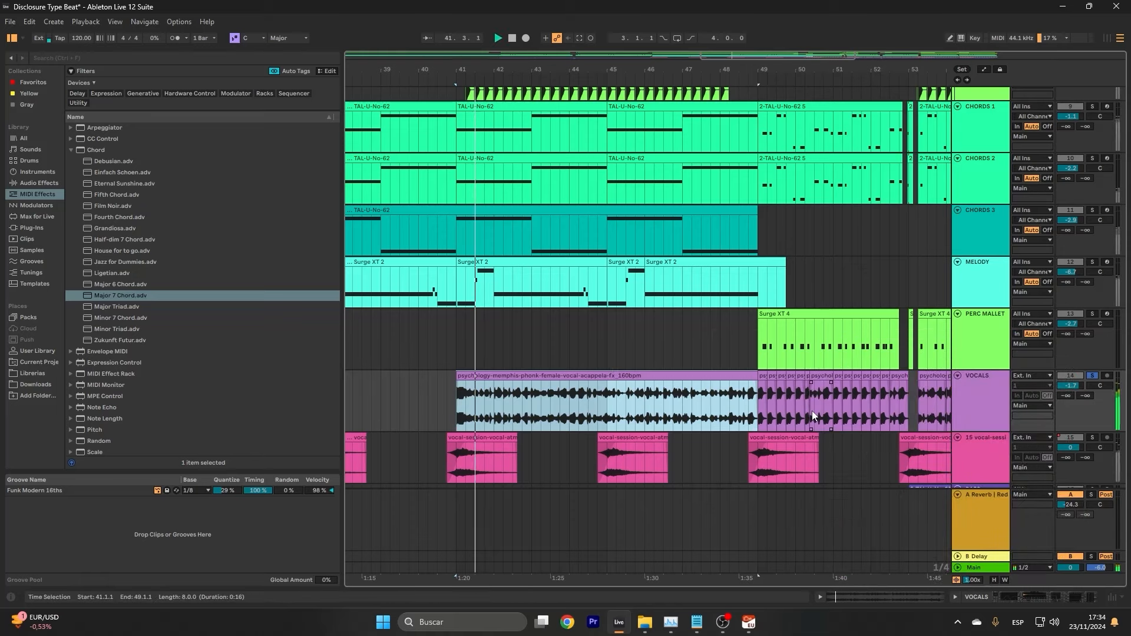
double_click(981, 408)
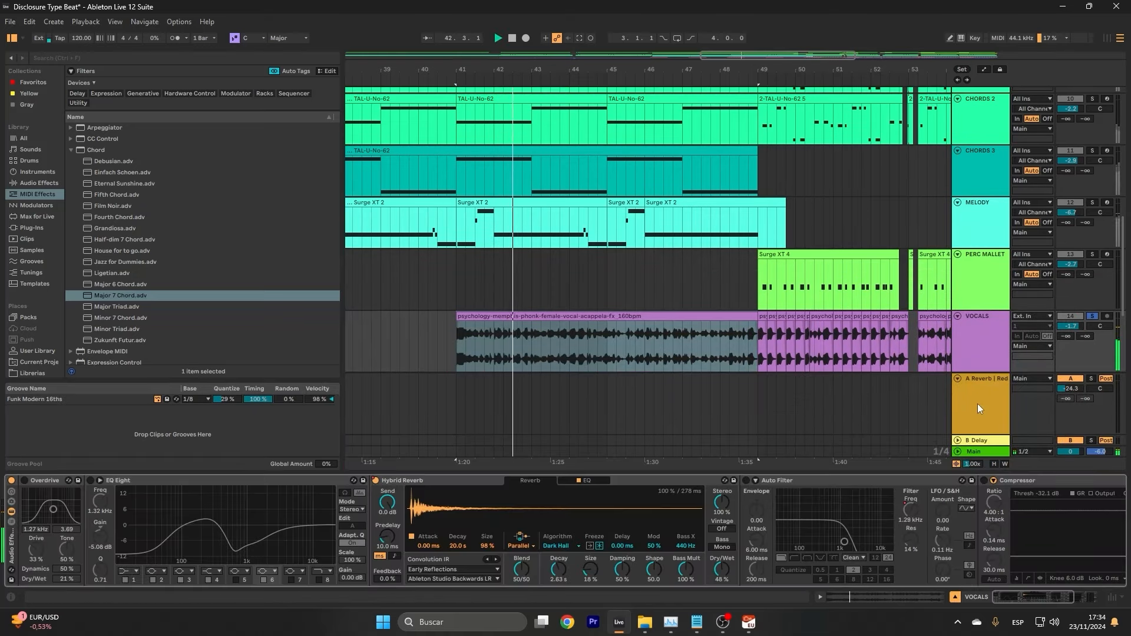
scroll(821, 575, right, 3)
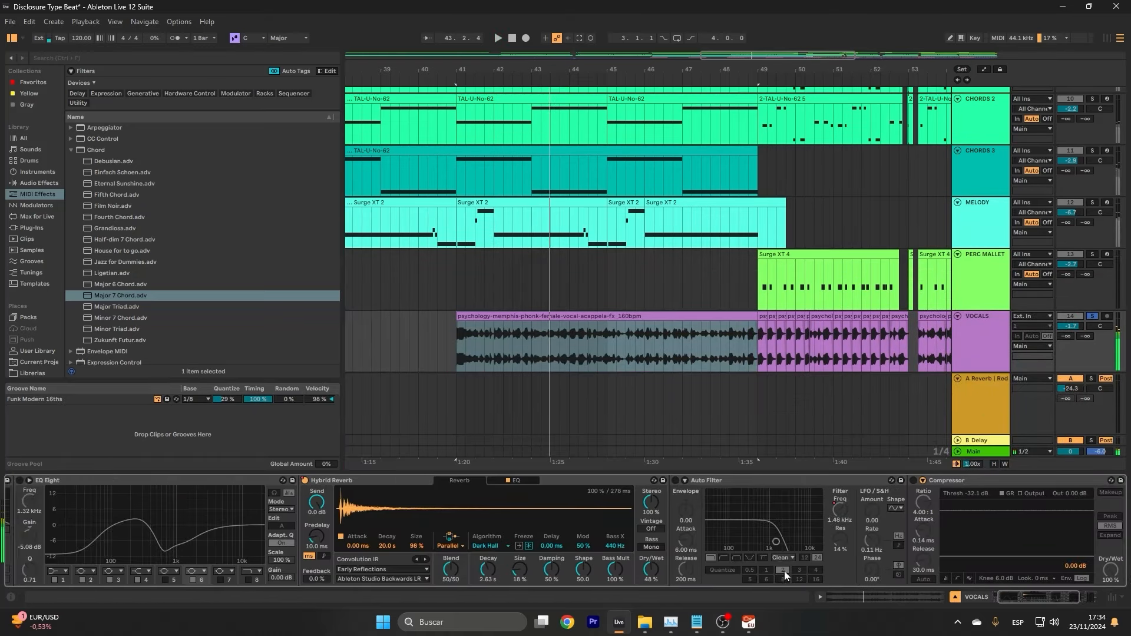
scroll(822, 575, left, 3)
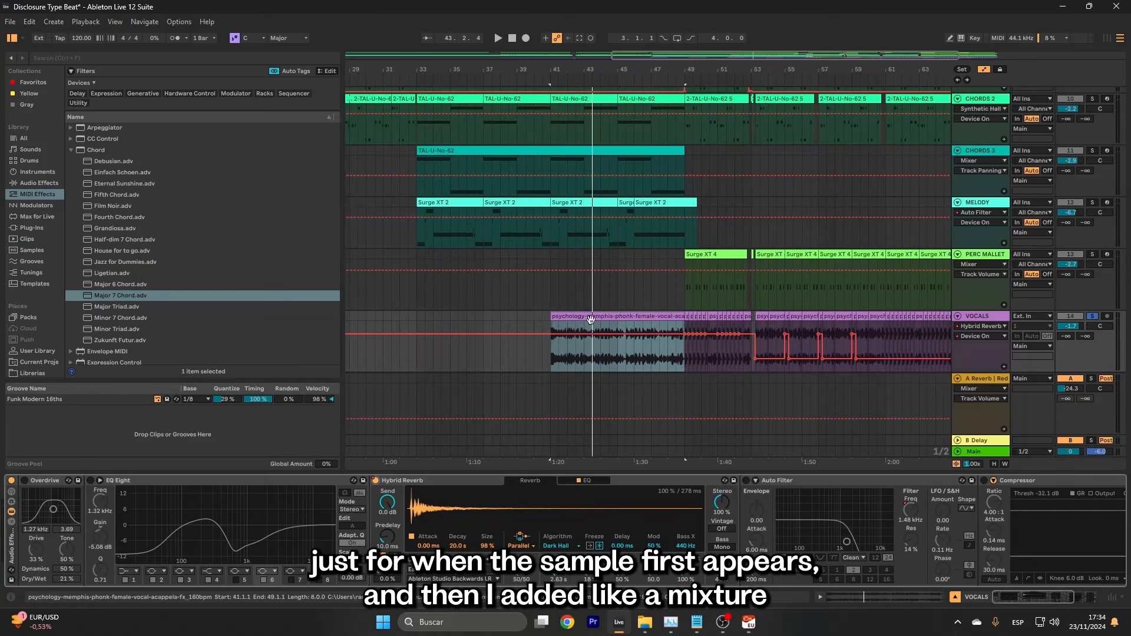
Turn on Overdrive, EQ Eight, Auto Filter, Compressor and Limiter in the VOCALS effects chain, replaying the clip to check the filter sweep.
click(26, 481)
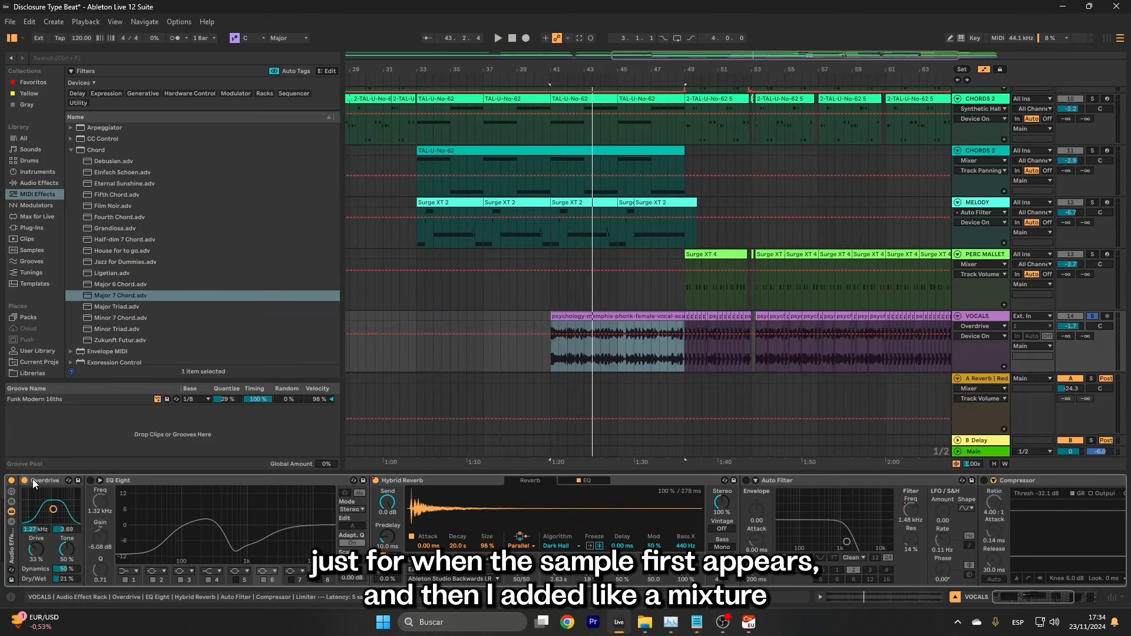
scroll(412, 530, right, 2)
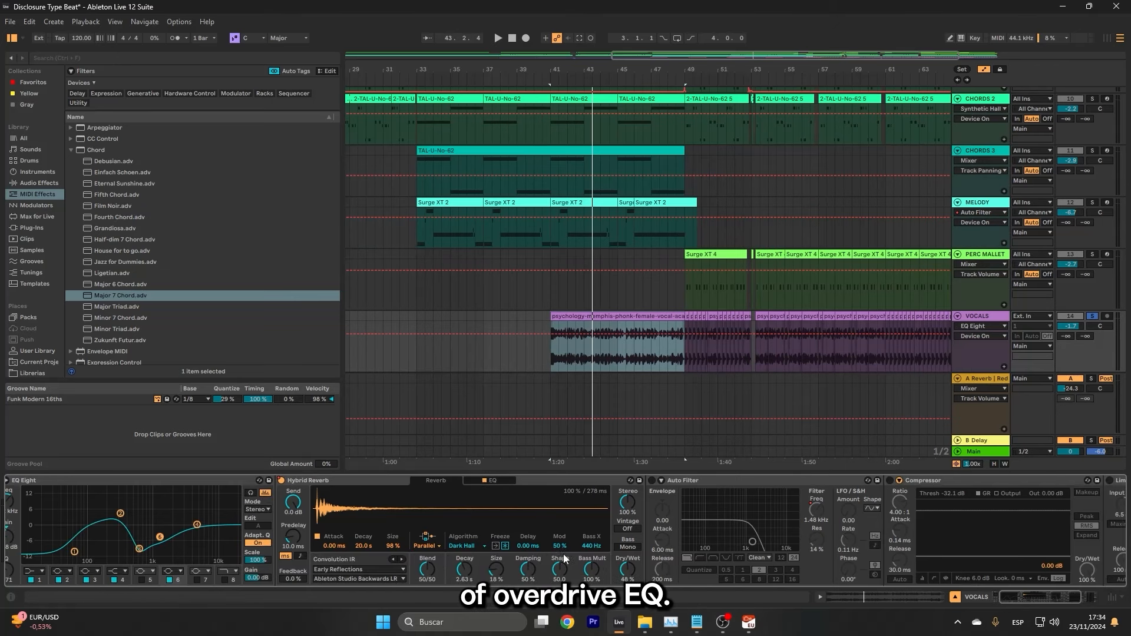
click(684, 483)
scroll(730, 514, right, 3)
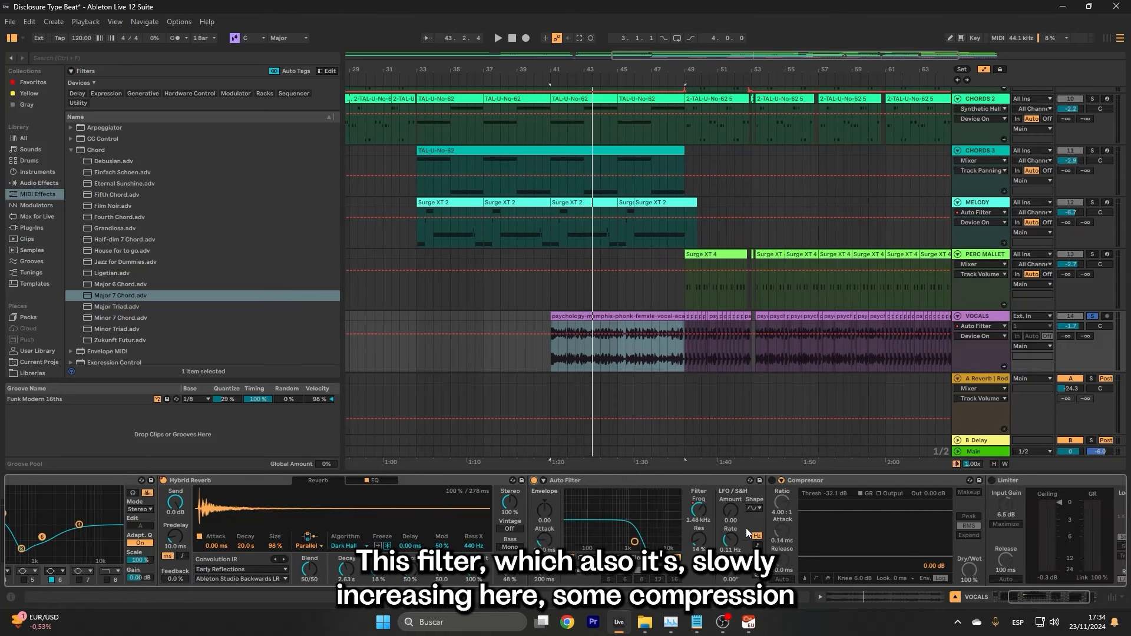
key(space)
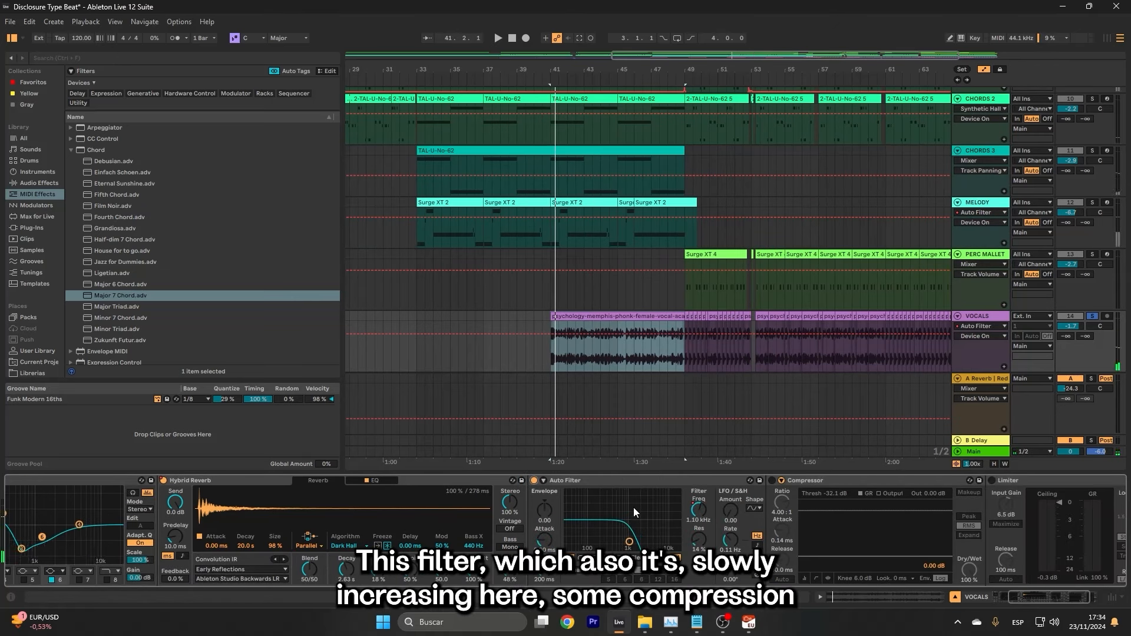
click(773, 484)
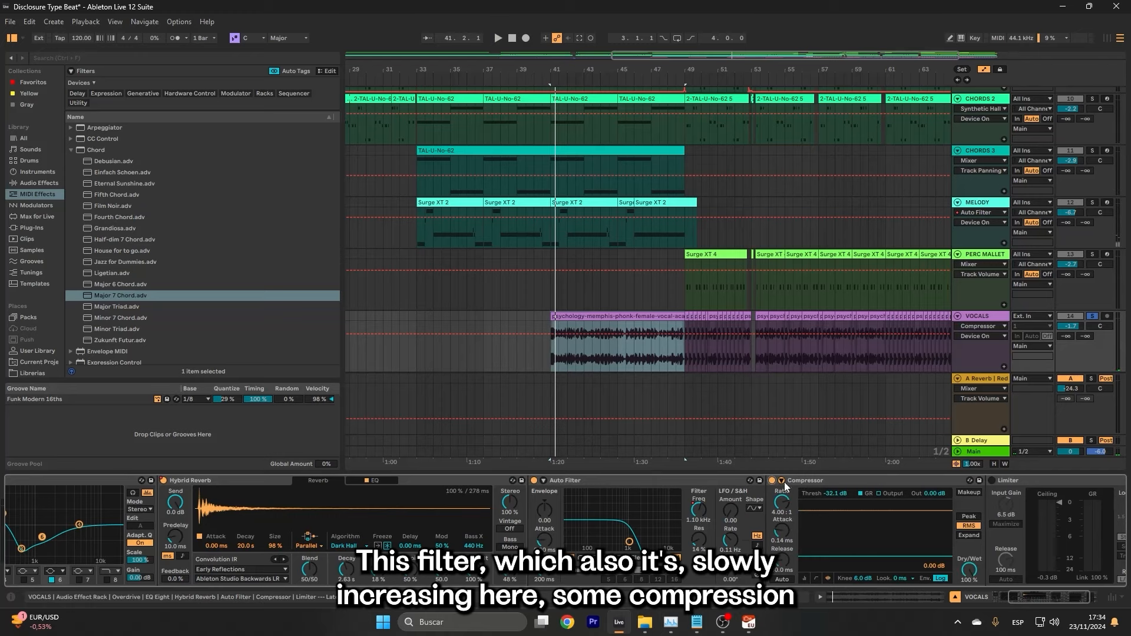
click(992, 480)
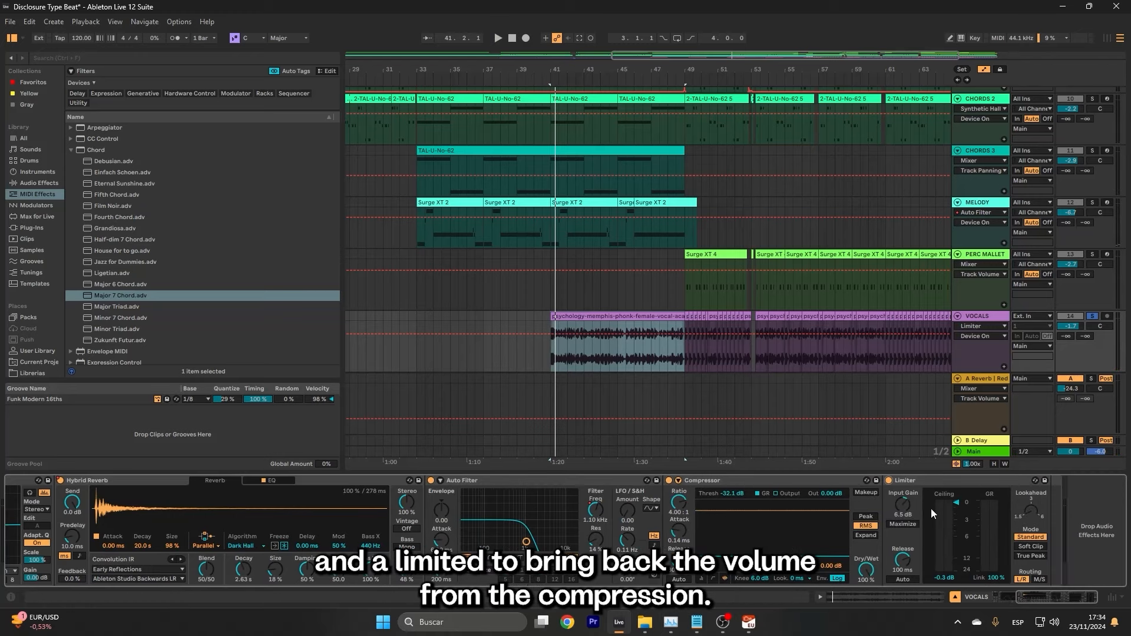
Play the full mix from just before bar 41 and examine how the vocals sit with the other tracks, hiding the device view.
click(542, 296)
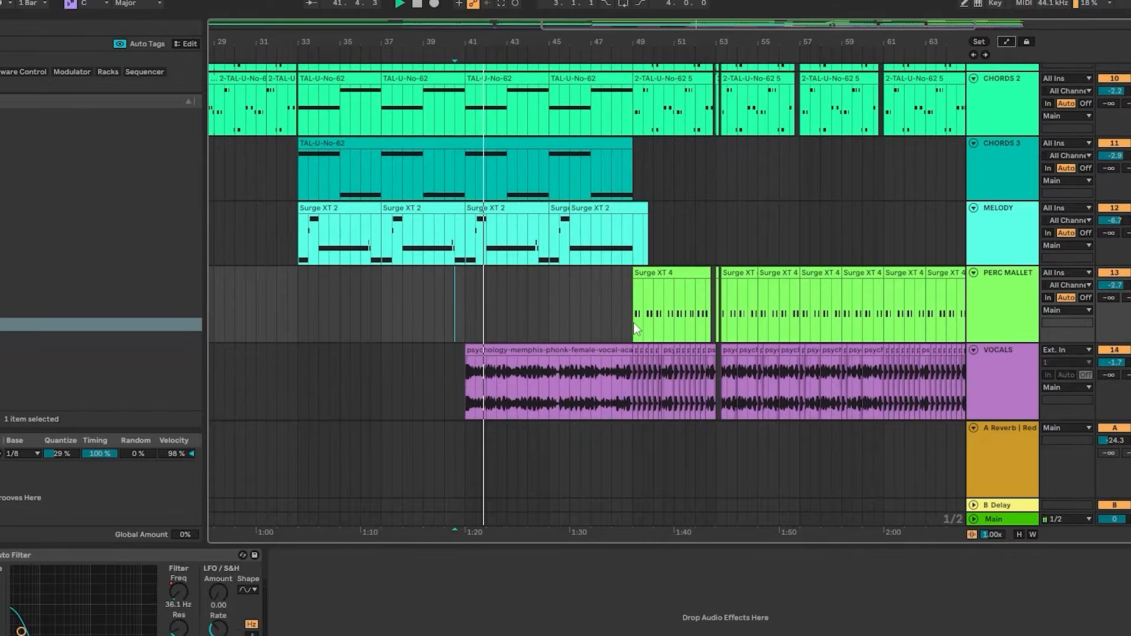
scroll(634, 323, down, 2)
drag(684, 548, 695, 612)
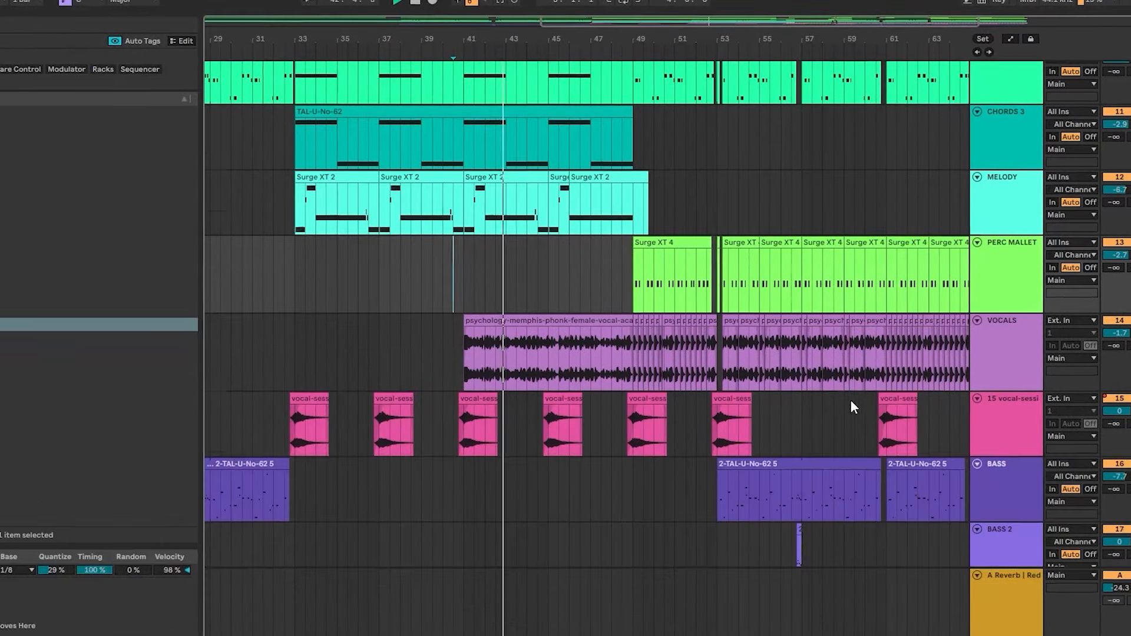
scroll(852, 401, up, 3)
scroll(853, 401, right, 3)
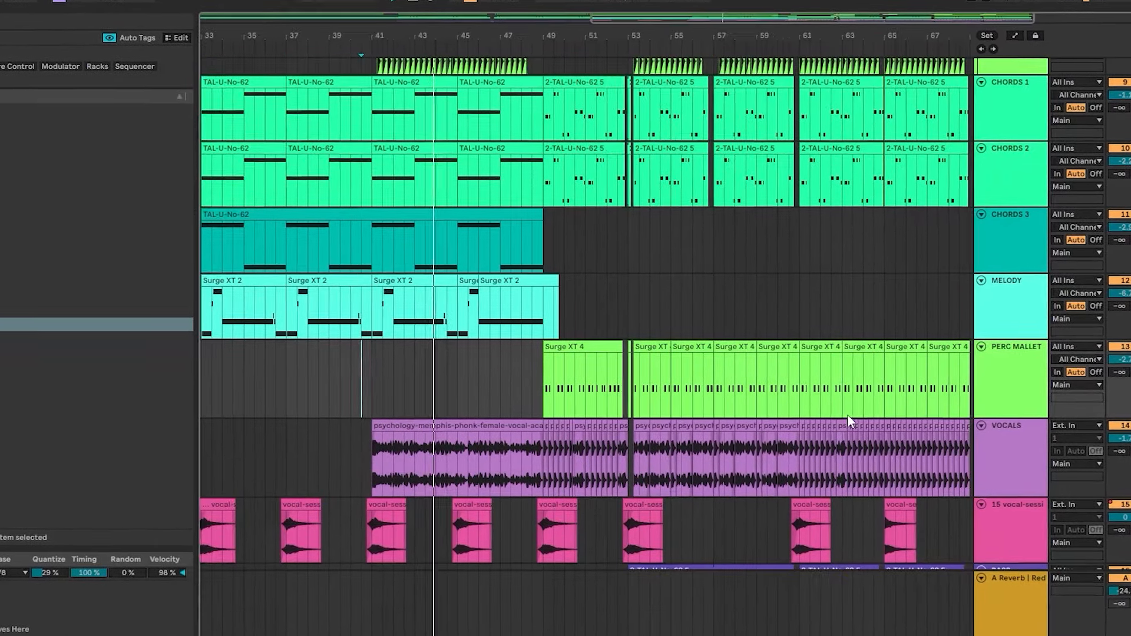
Fold the DRUMS group while playing the whole arrangement from about bar 15.
scroll(847, 415, down, 5)
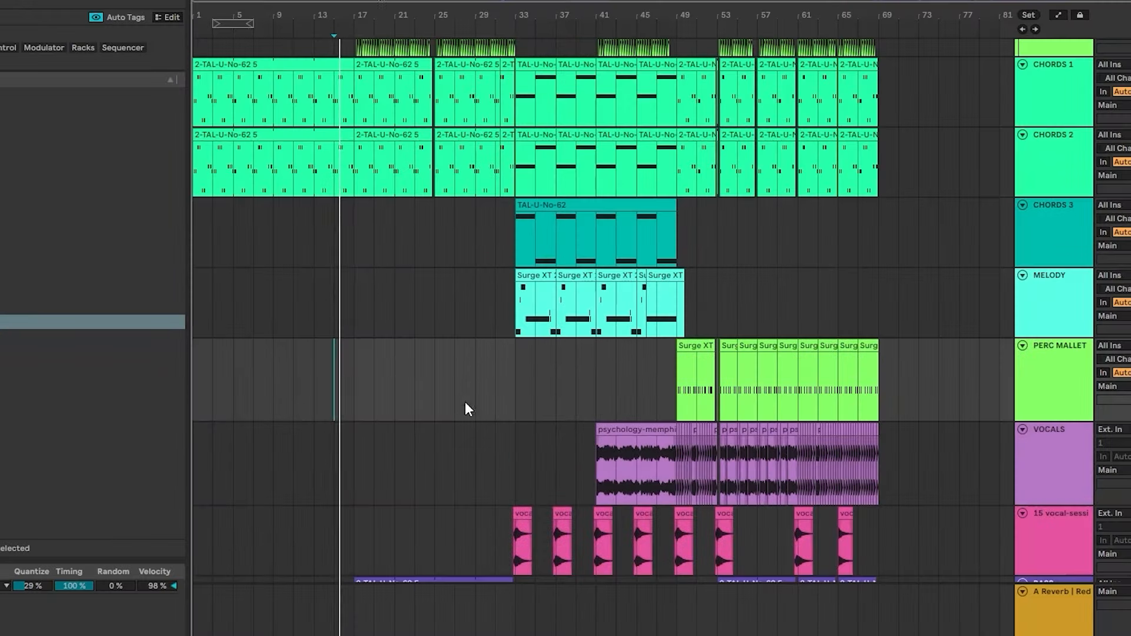
scroll(566, 574, up, 15)
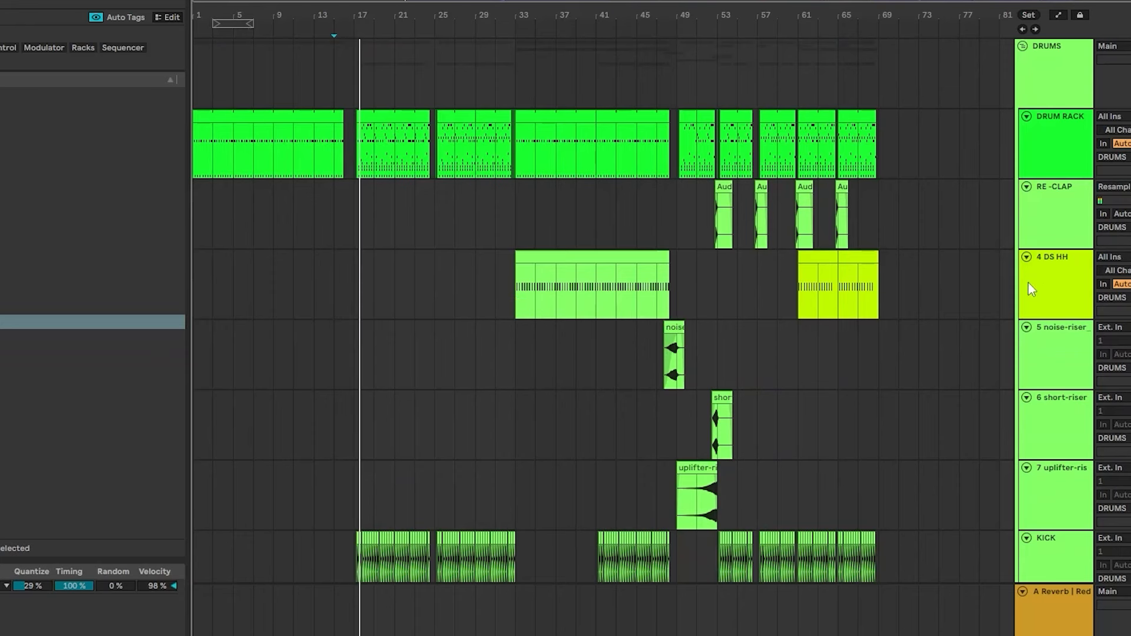
click(1023, 45)
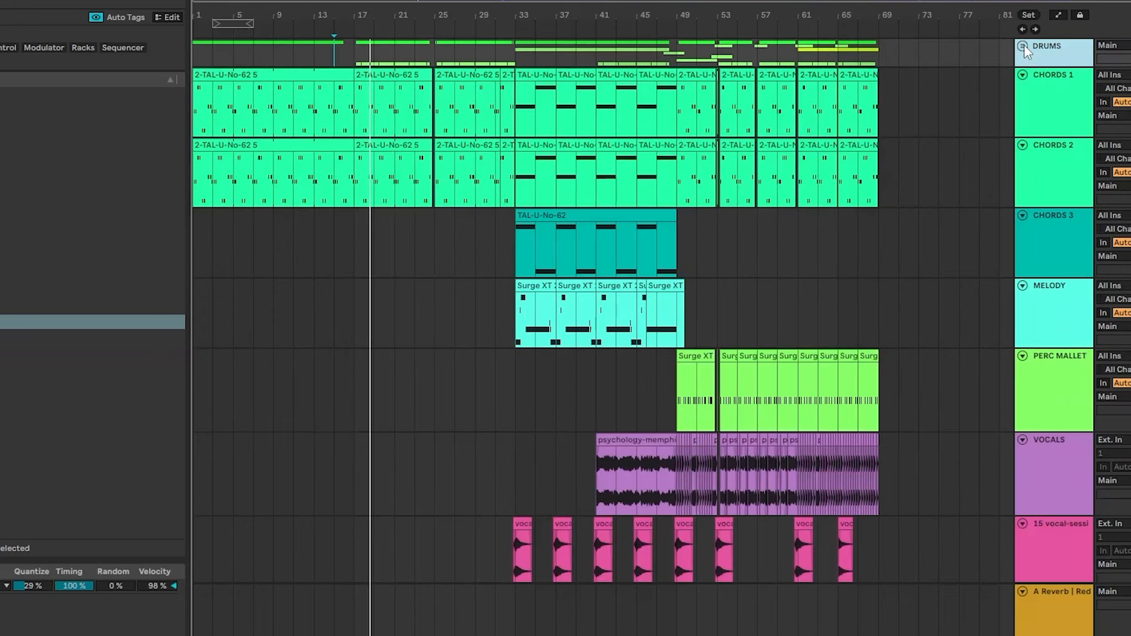
scroll(988, 308, up, 3)
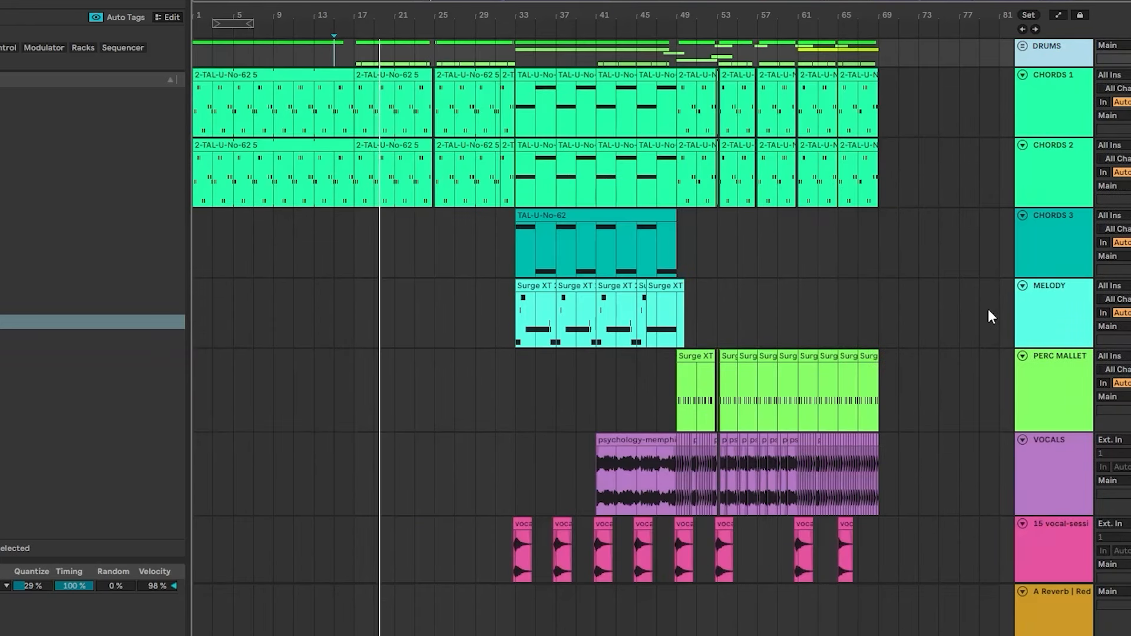